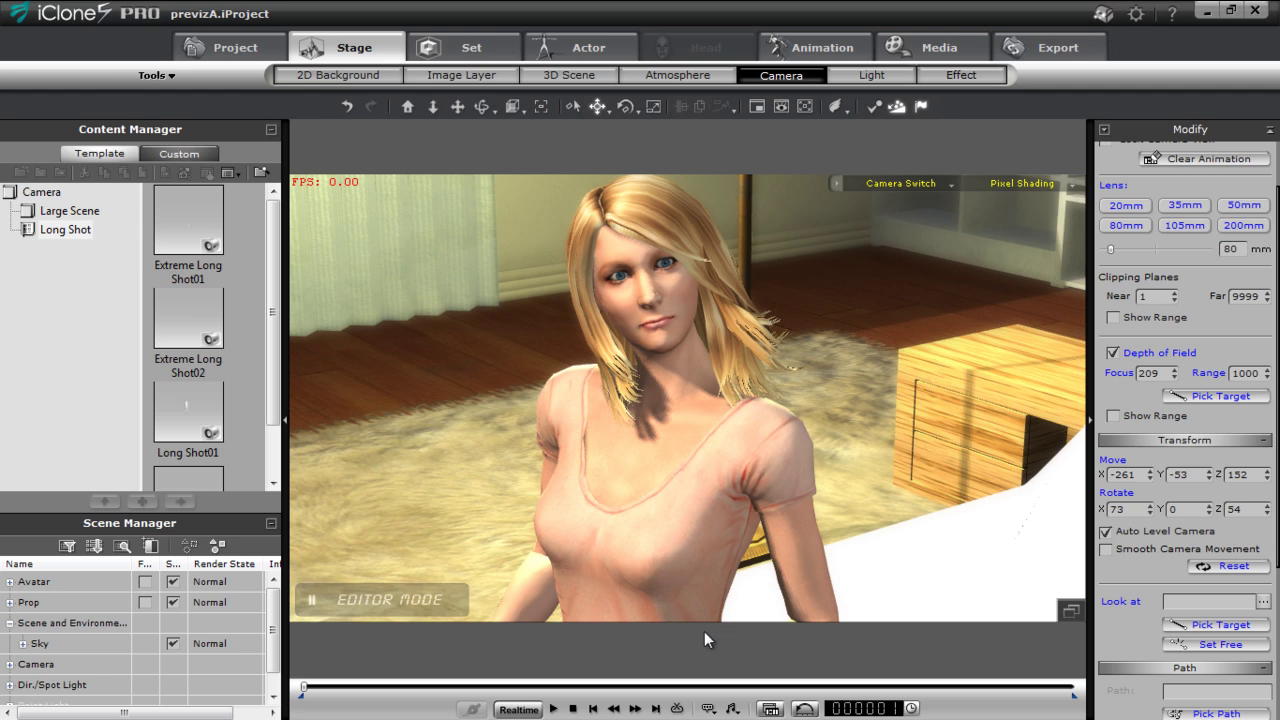
Step: Play the finished scene animation through all its camera shots and stop playback
left_click(553, 708)
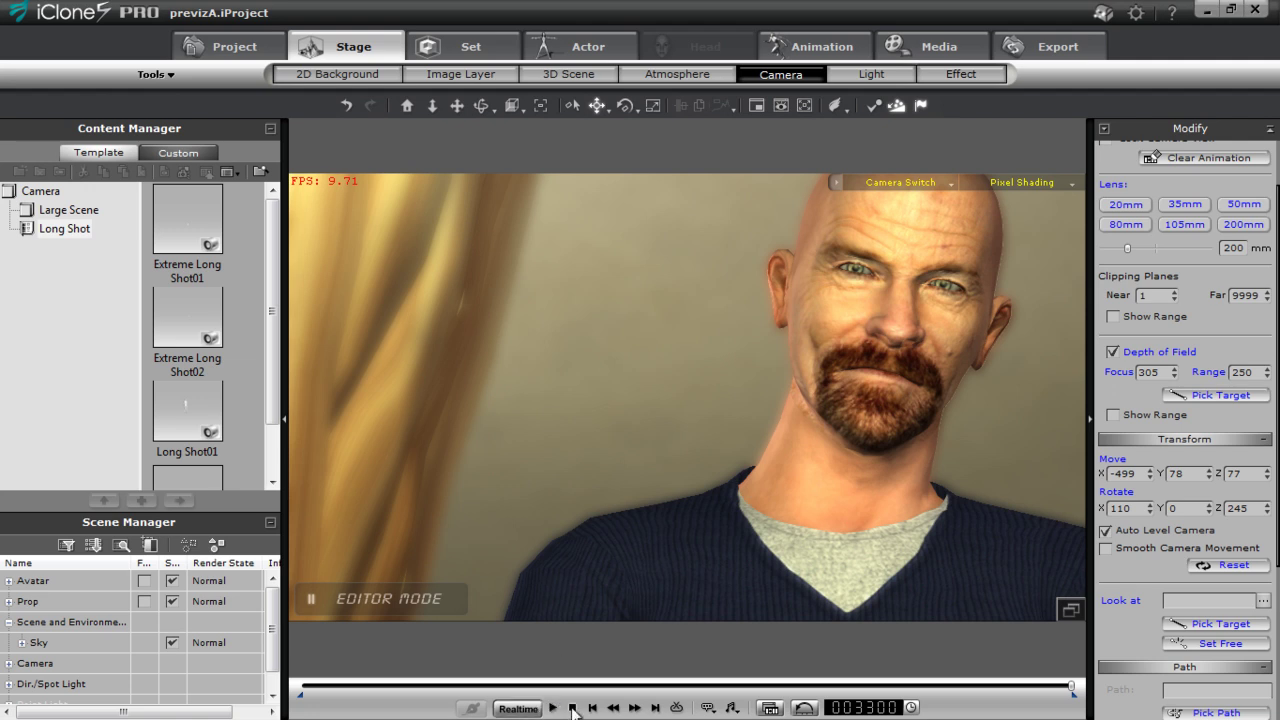
left_click(573, 708)
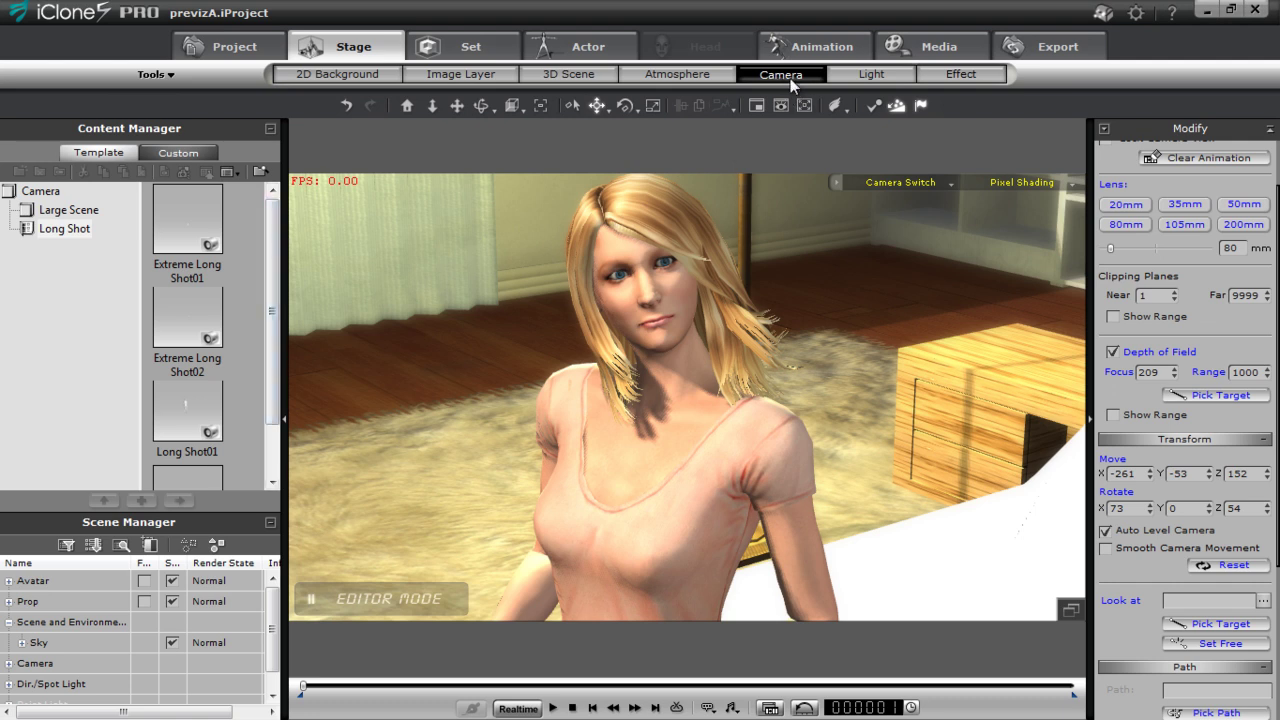
Step: Browse the Large Scene and Long Shot camera templates
left_click(66, 210)
left_click(58, 227)
left_click(48, 192)
left_click(66, 210)
left_click(75, 229)
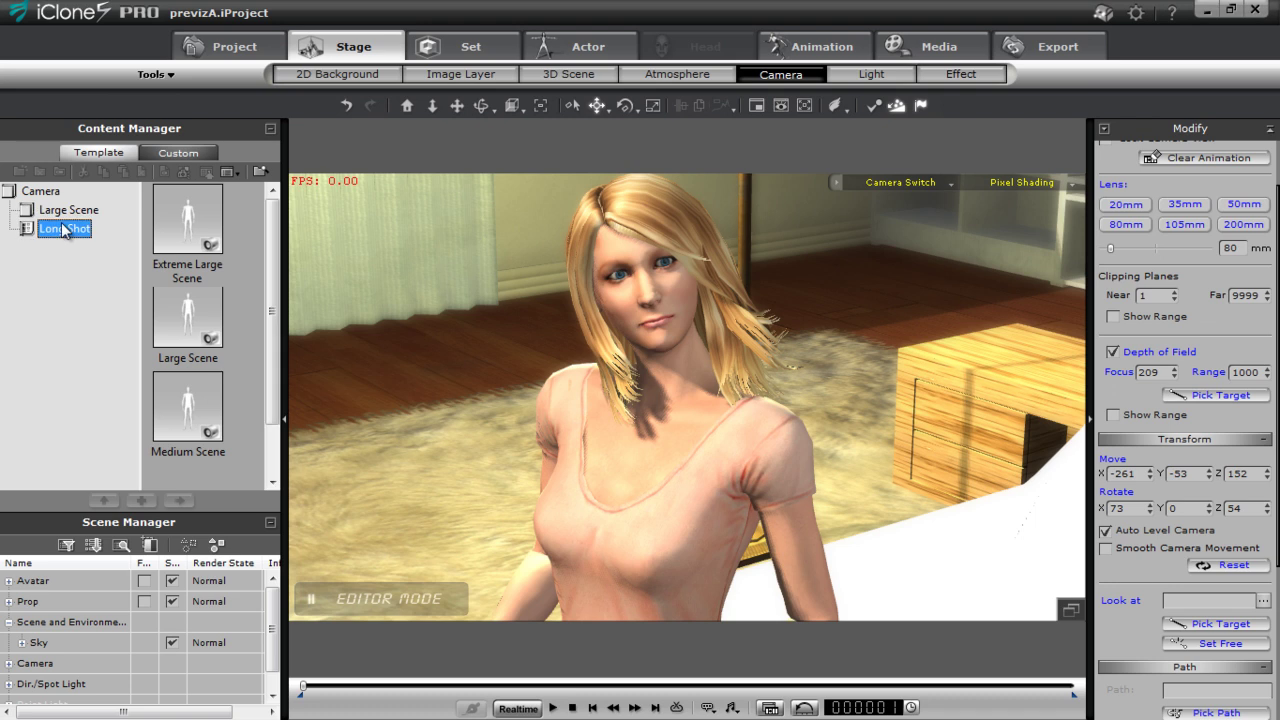
Step: Delete all five existing scene cameras, from the first in the camera group through SkylerReaction
left_click(270, 129)
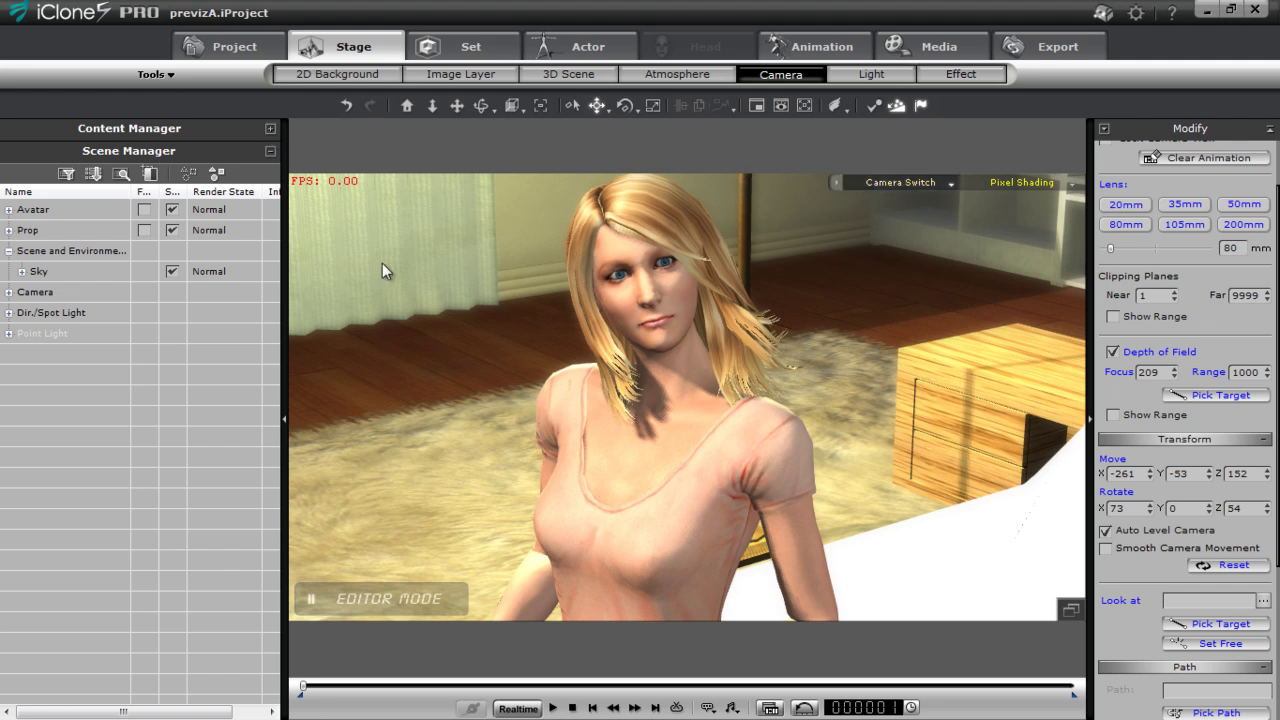
left_click(9, 292)
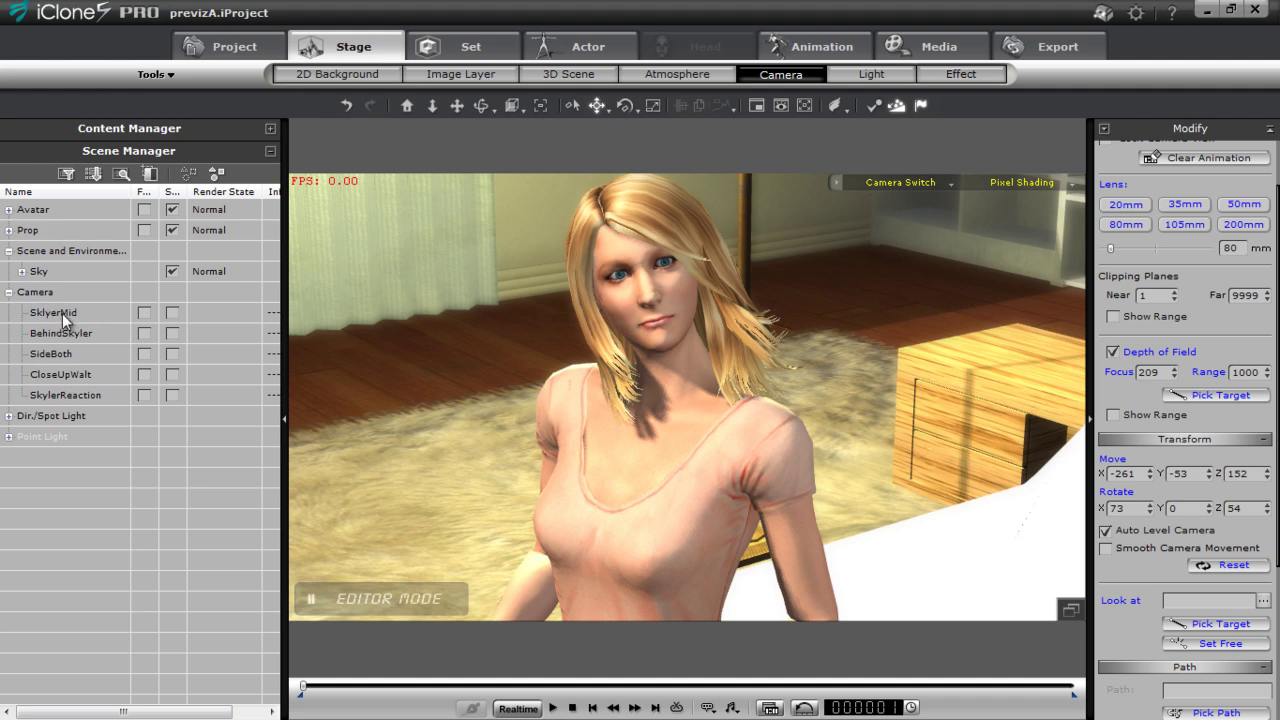
left_click(62, 313)
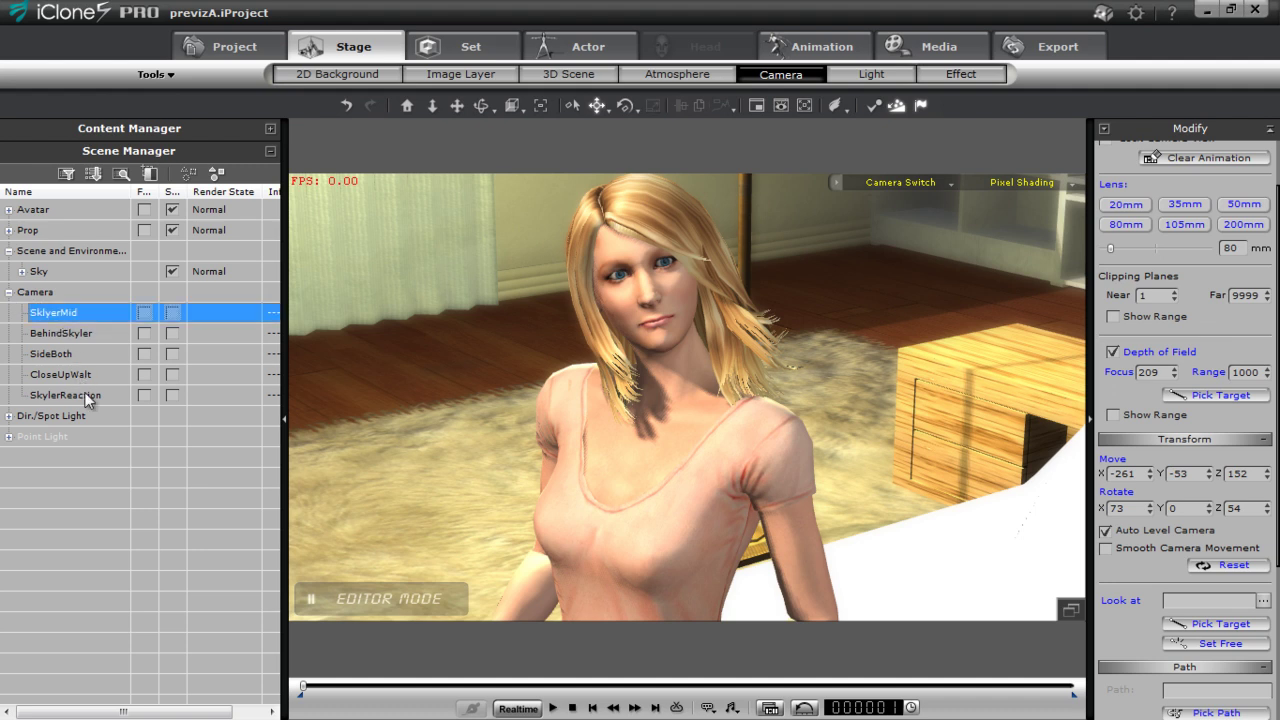
left_click(95, 394, "shift")
key("Delete")
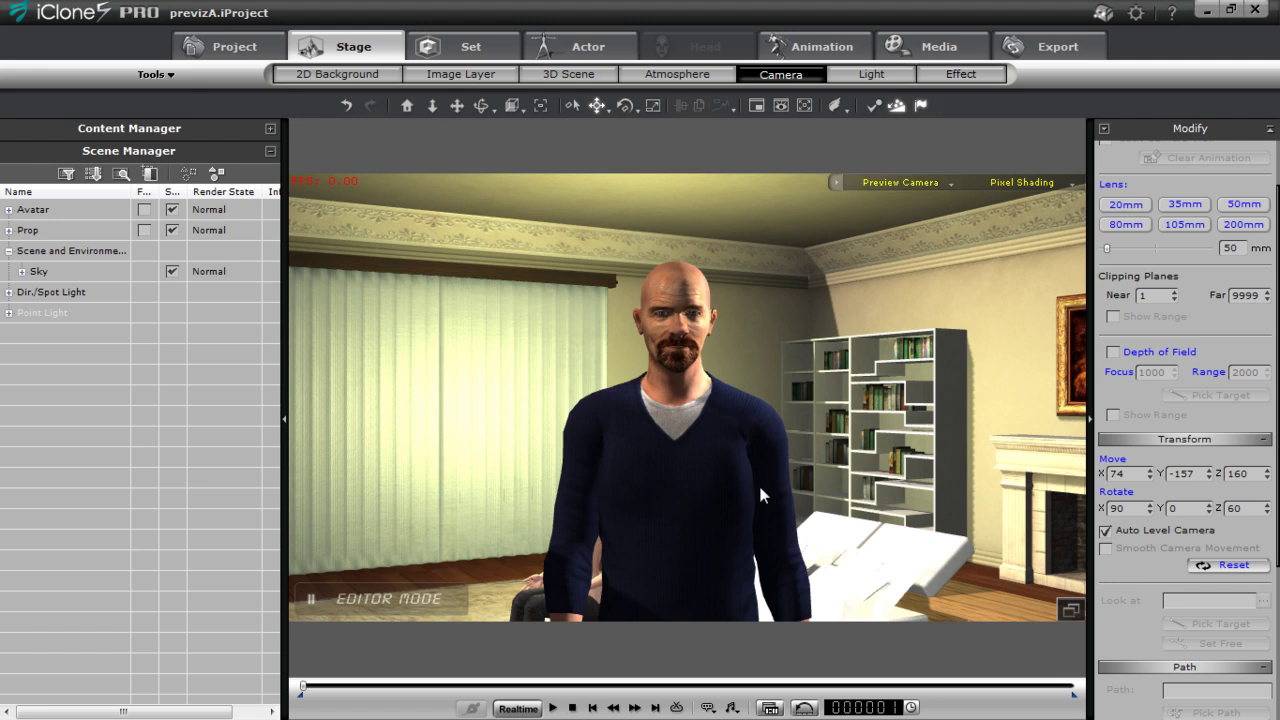
Step: Add a new camera from a preview view framed on the seated woman's upper body
left_click(680, 487)
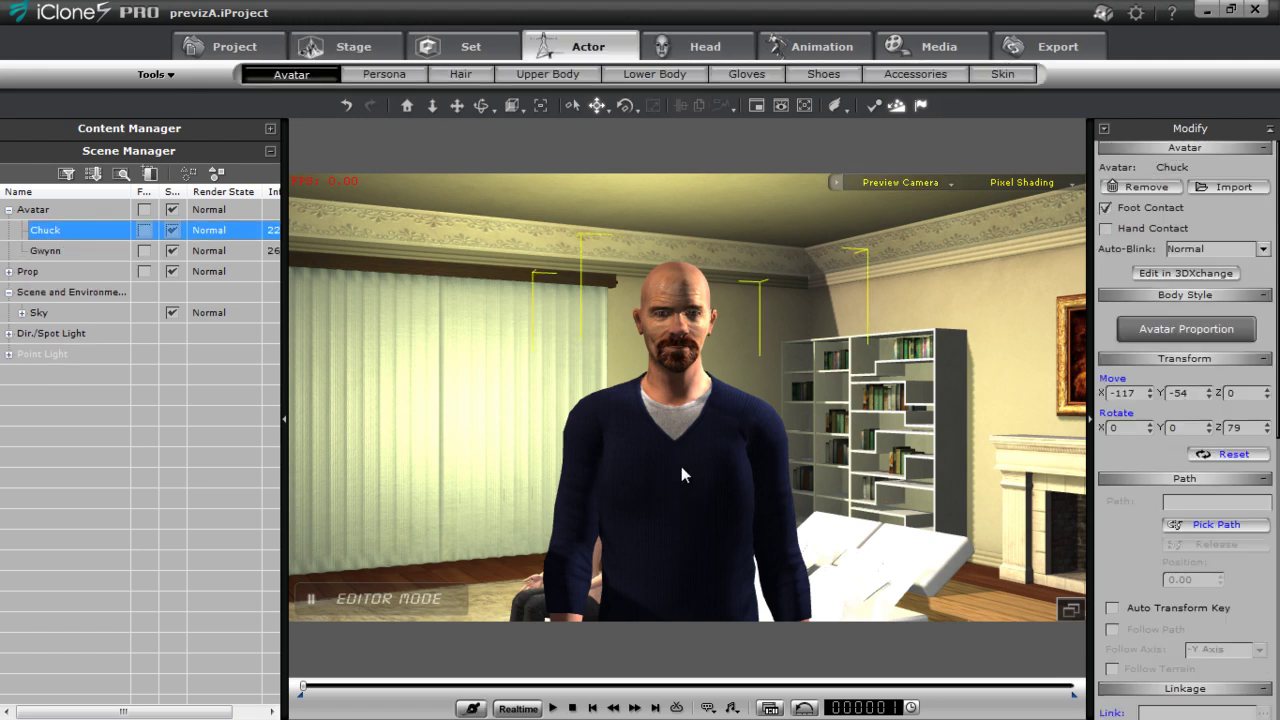
mouse_move(672, 483)
right_mouse_down()
mouse_move(533, 484)
mouse_move(456, 506)
mouse_move(728, 497)
mouse_move(655, 527)
mouse_move(497, 383)
mouse_move(795, 275)
mouse_move(838, 366)
mouse_move(800, 420)
mouse_move(693, 493)
right_mouse_up()
left_click(501, 454)
mouse_move(710, 444)
right_mouse_down()
mouse_move(688, 344)
mouse_move(711, 488)
mouse_move(705, 470)
mouse_move(690, 528)
mouse_move(682, 398)
mouse_move(686, 434)
mouse_move(735, 448)
mouse_move(717, 436)
mouse_move(730, 429)
right_mouse_up()
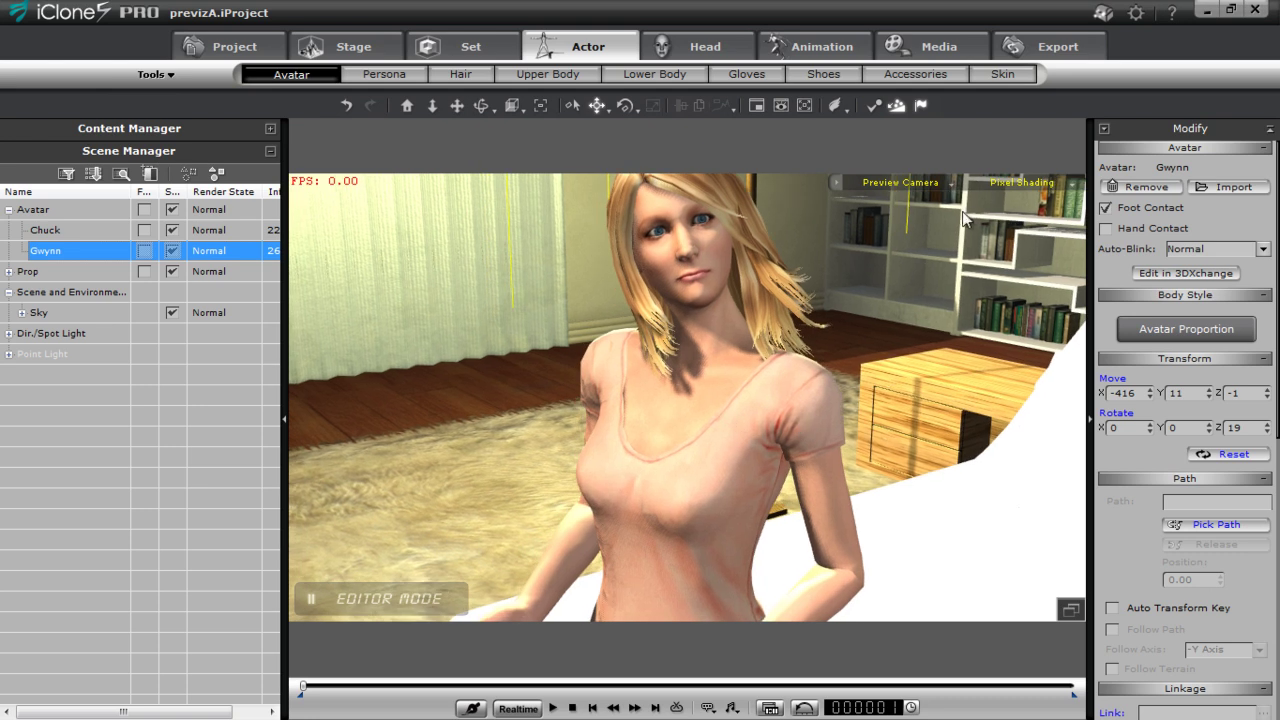
left_click(921, 181)
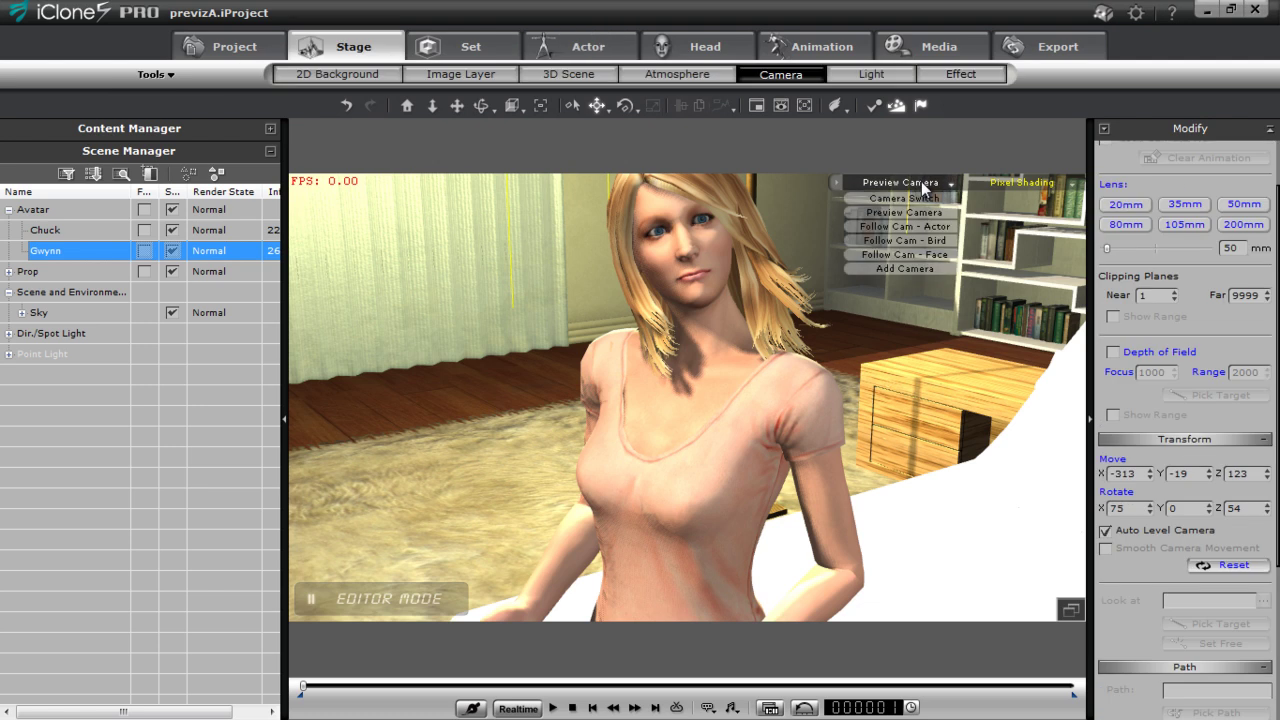
left_click(919, 267)
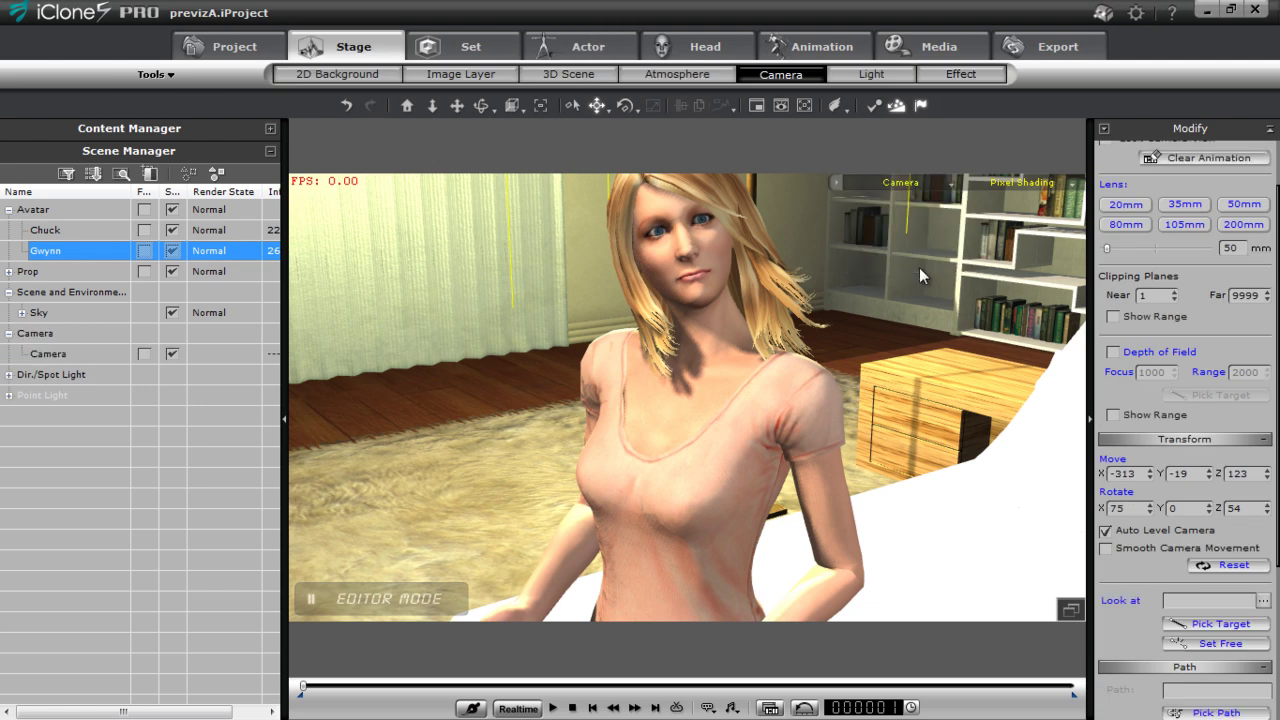
Step: Rename the new camera as SkylerMid
double_click(59, 354)
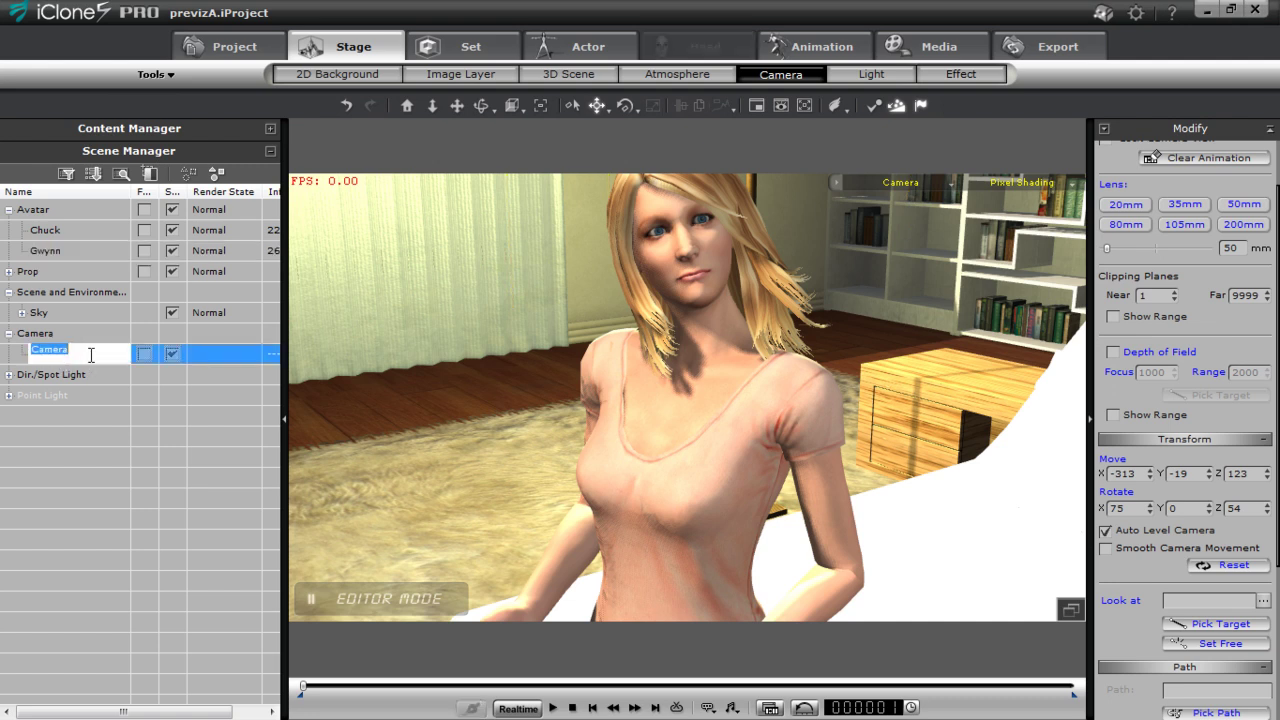
type("Mid")
key("BackSpace")
key("BackSpace")
key("BackSpace")
type("SkylerMi")
key("Return")
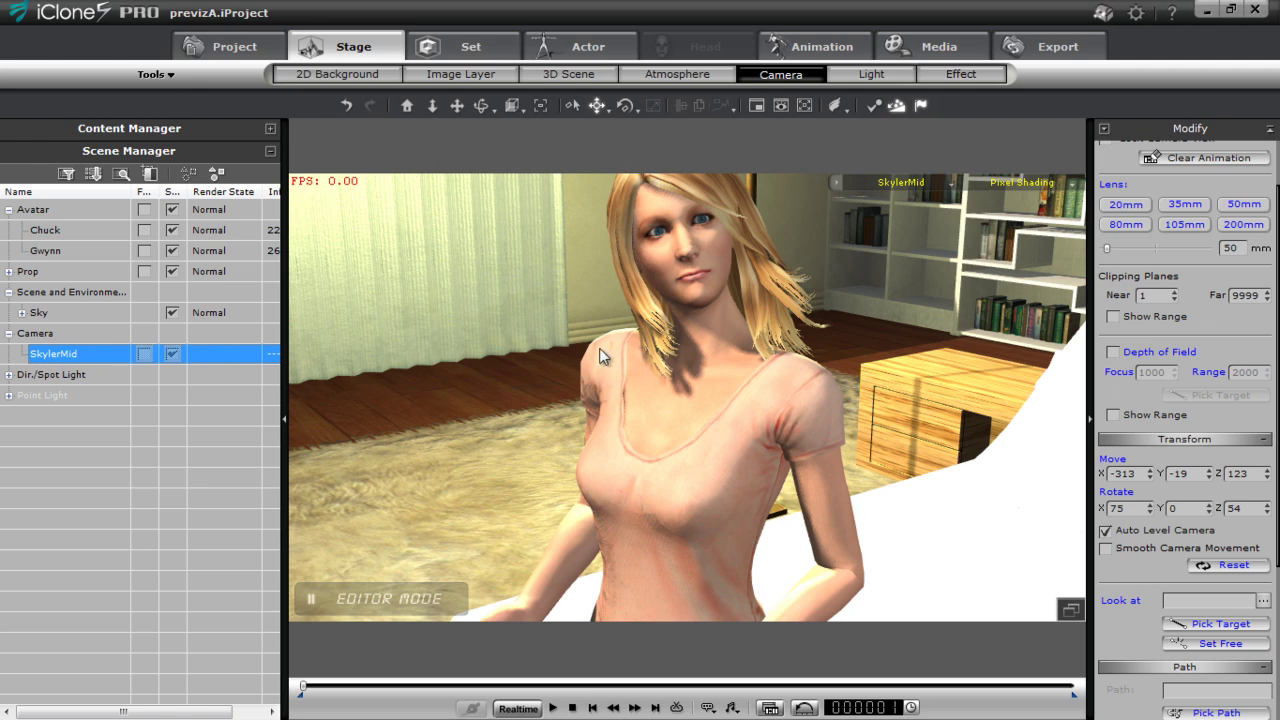
Step: Reposition the SkylerMid camera to about X -317, Y -13, Z 125 so the woman's whole head is in frame
left_click_drag(624, 342, 617, 514)
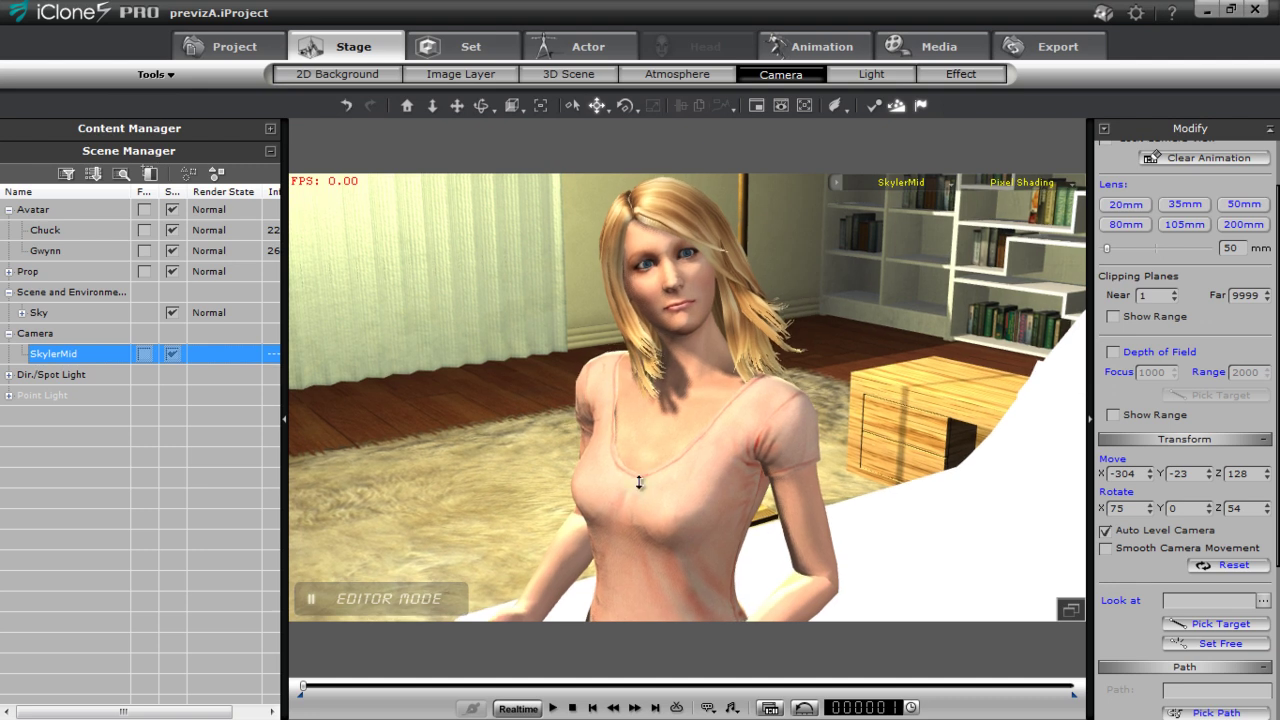
scroll(643, 477, "up", 3)
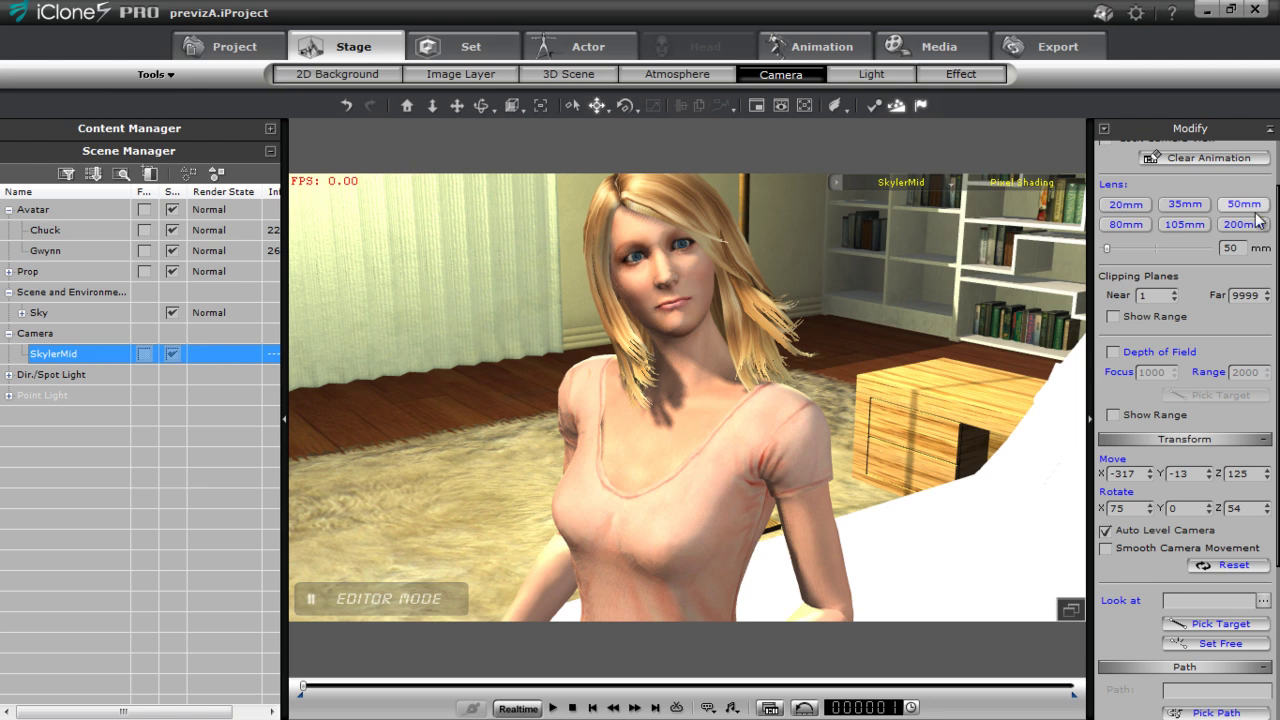
Step: Try a 20 mm lens, settle on 80 mm, and pull the SkylerMid camera back to about X -242, Y -68, Z 149
scroll(1277, 175, "up", 2)
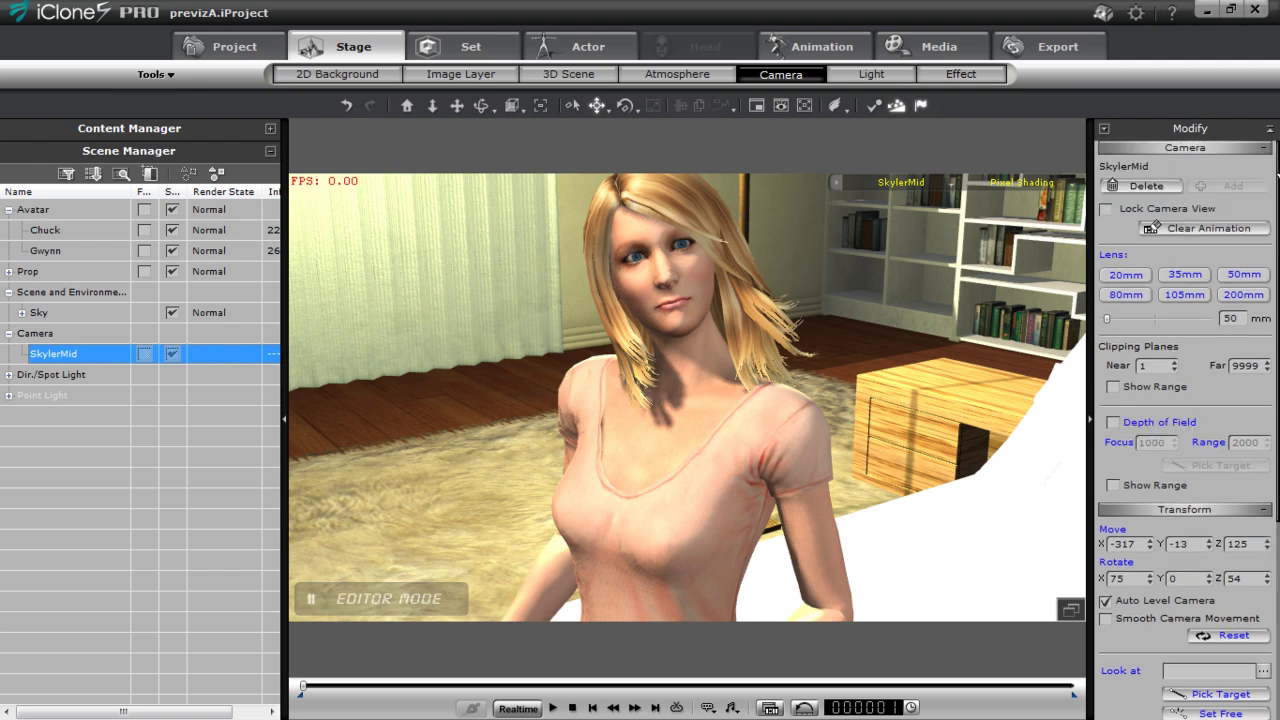
left_click(1126, 274)
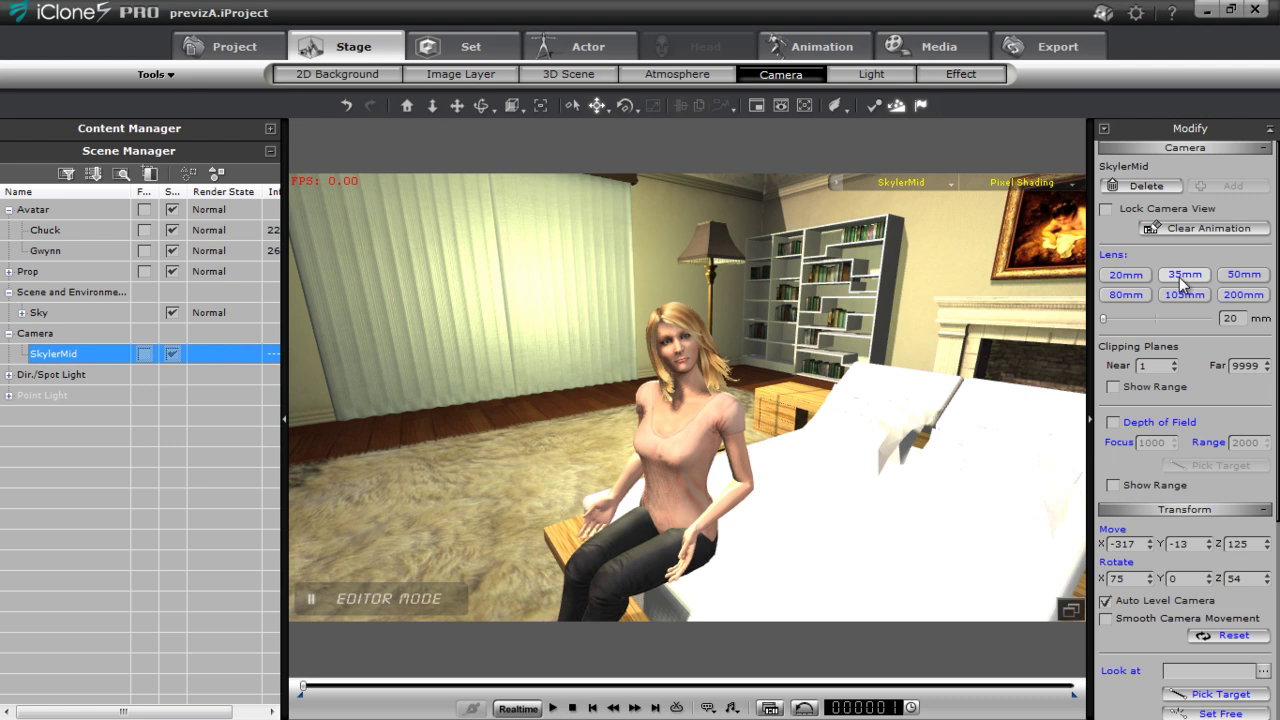
left_click(1126, 294)
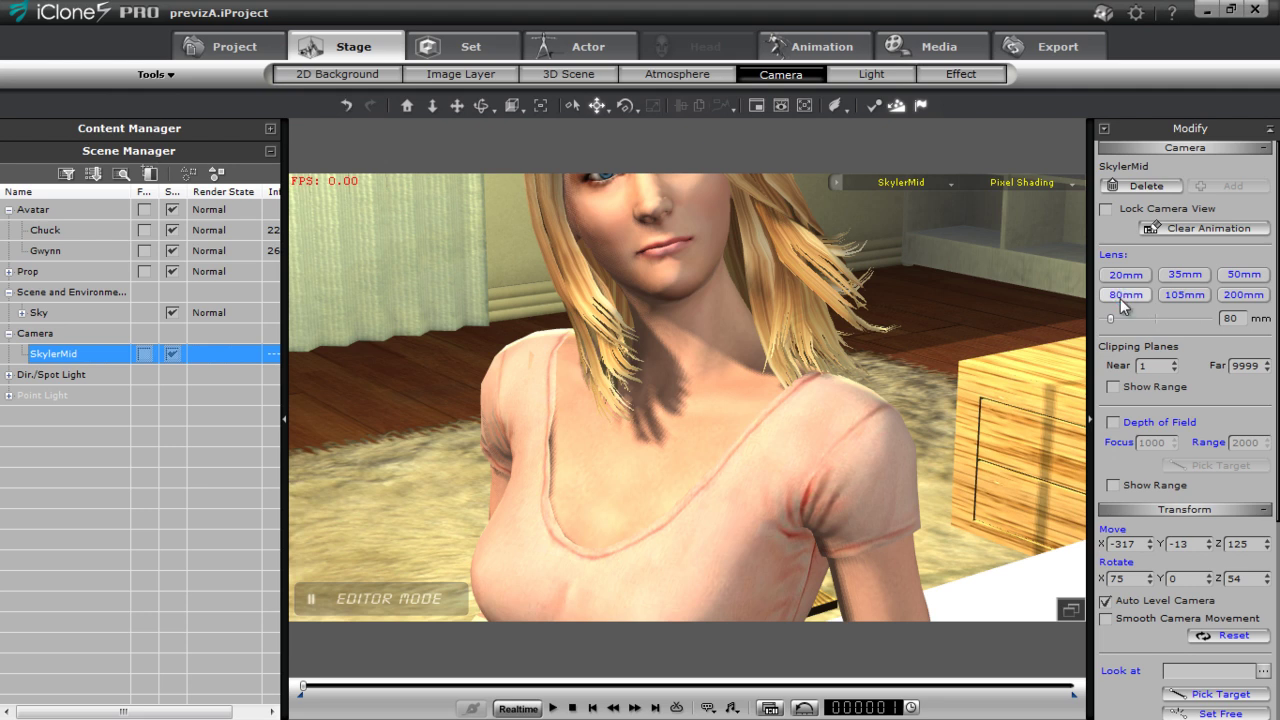
left_click(703, 265)
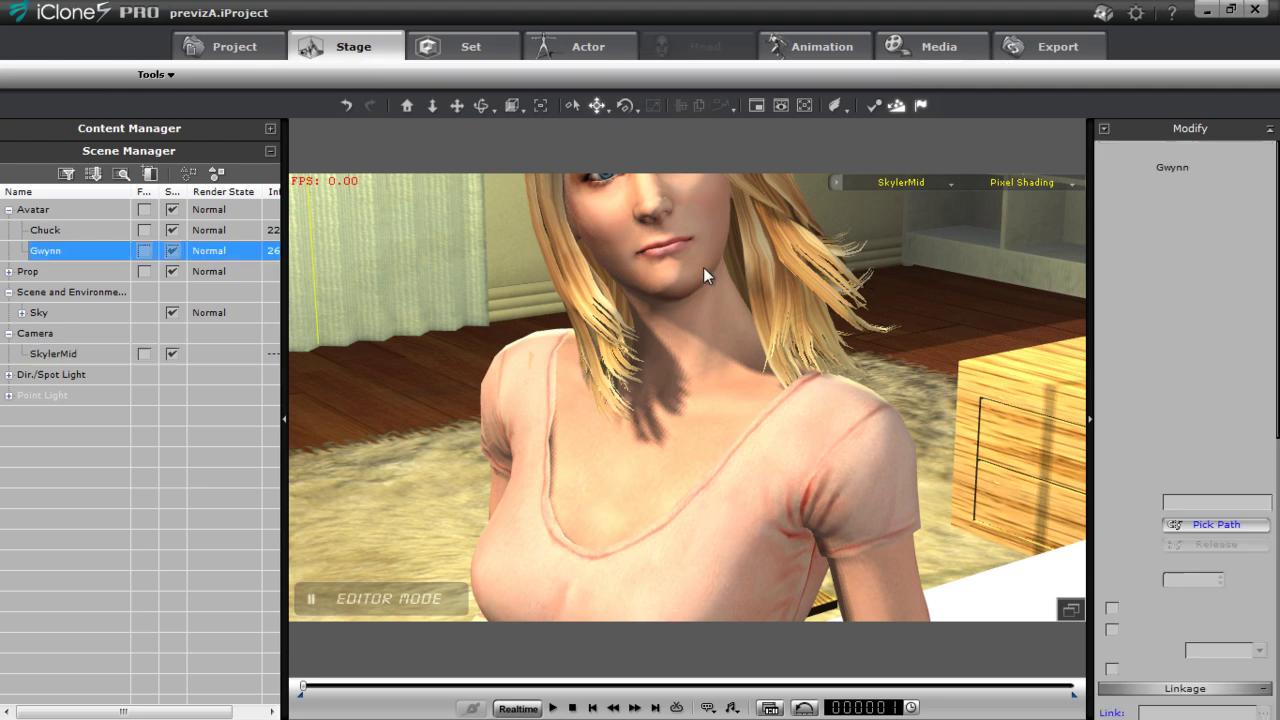
middle_click_drag(700, 280, 782, 503)
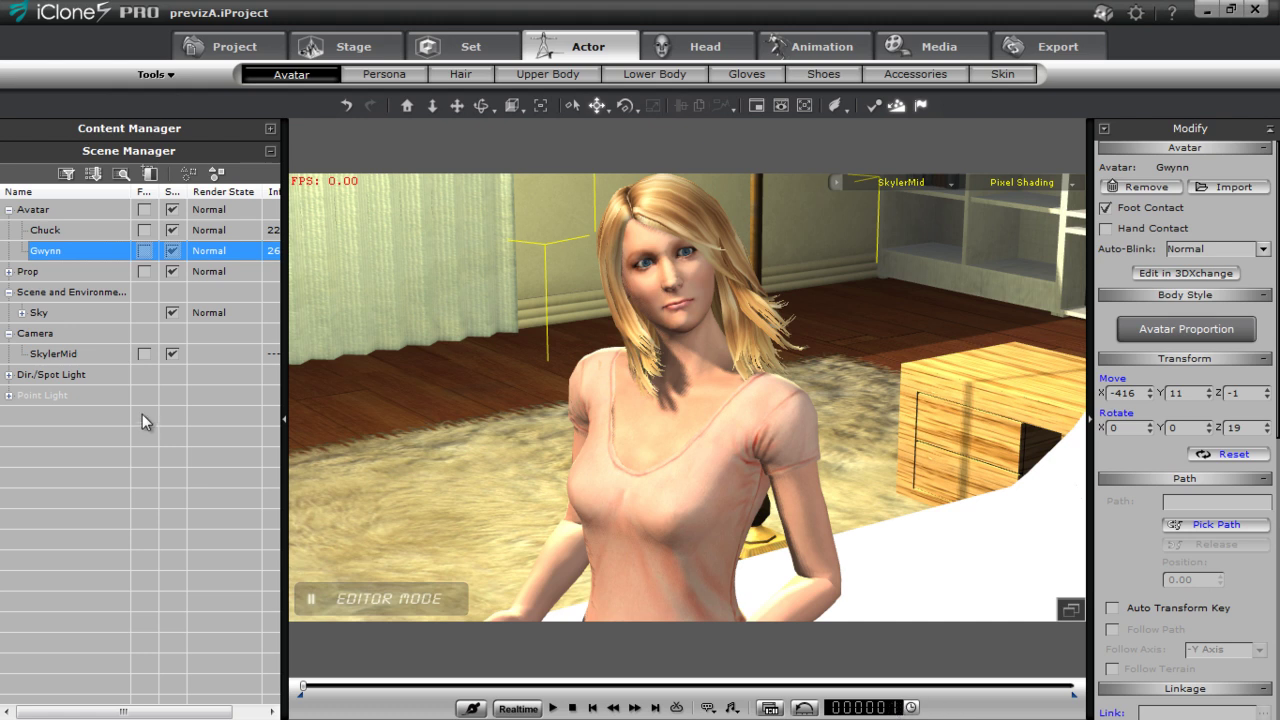
Step: Enable depth of field on the SkylerMid camera and pick the woman's face as its focus target
left_click(56, 353)
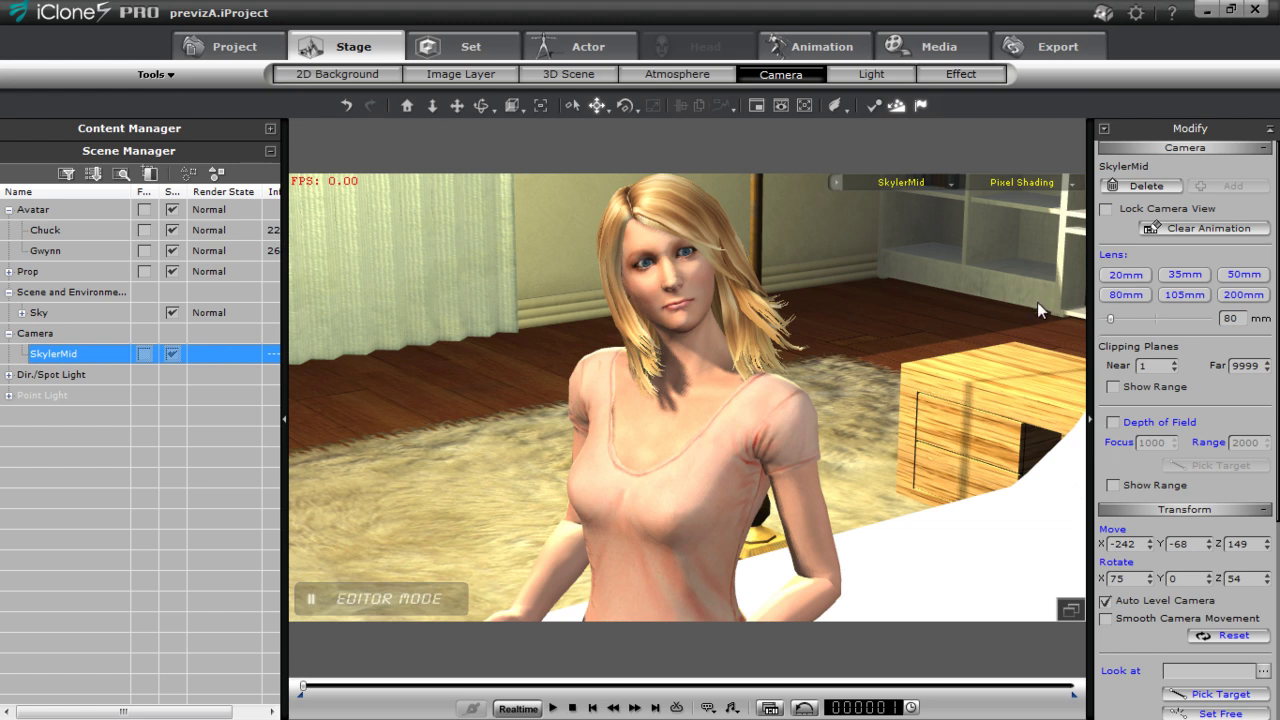
left_click(1114, 422)
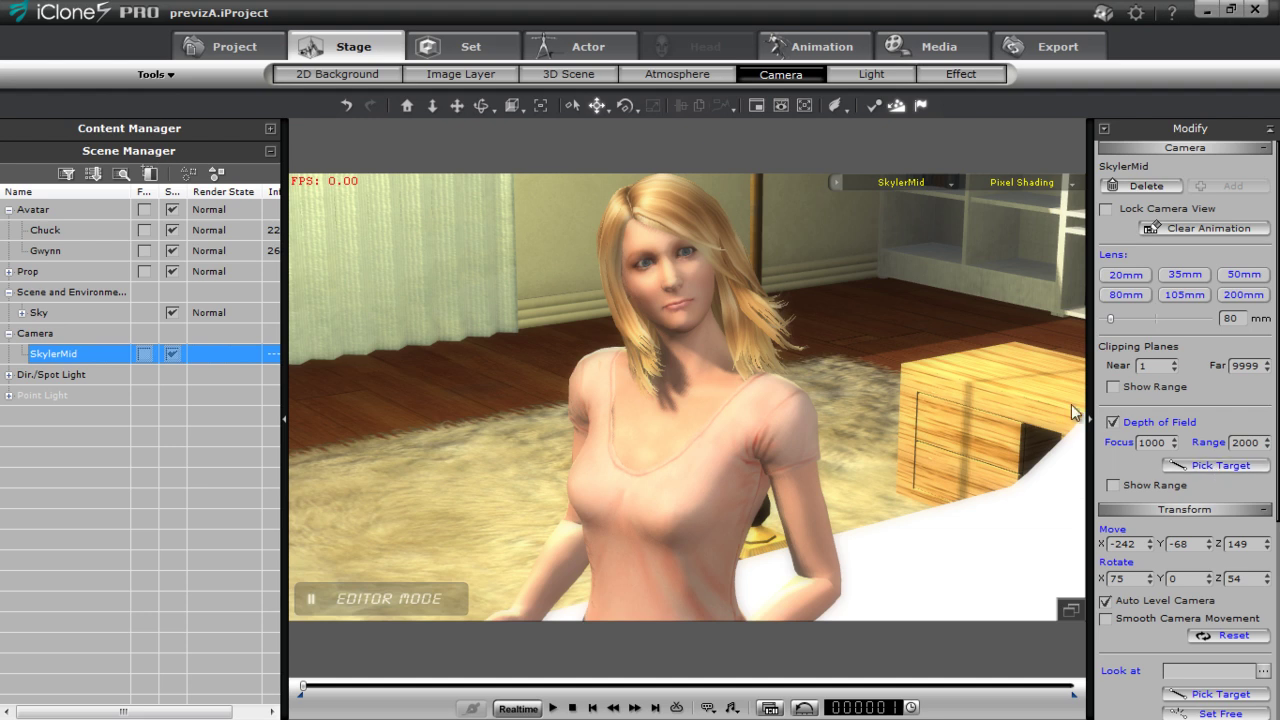
left_click(669, 288)
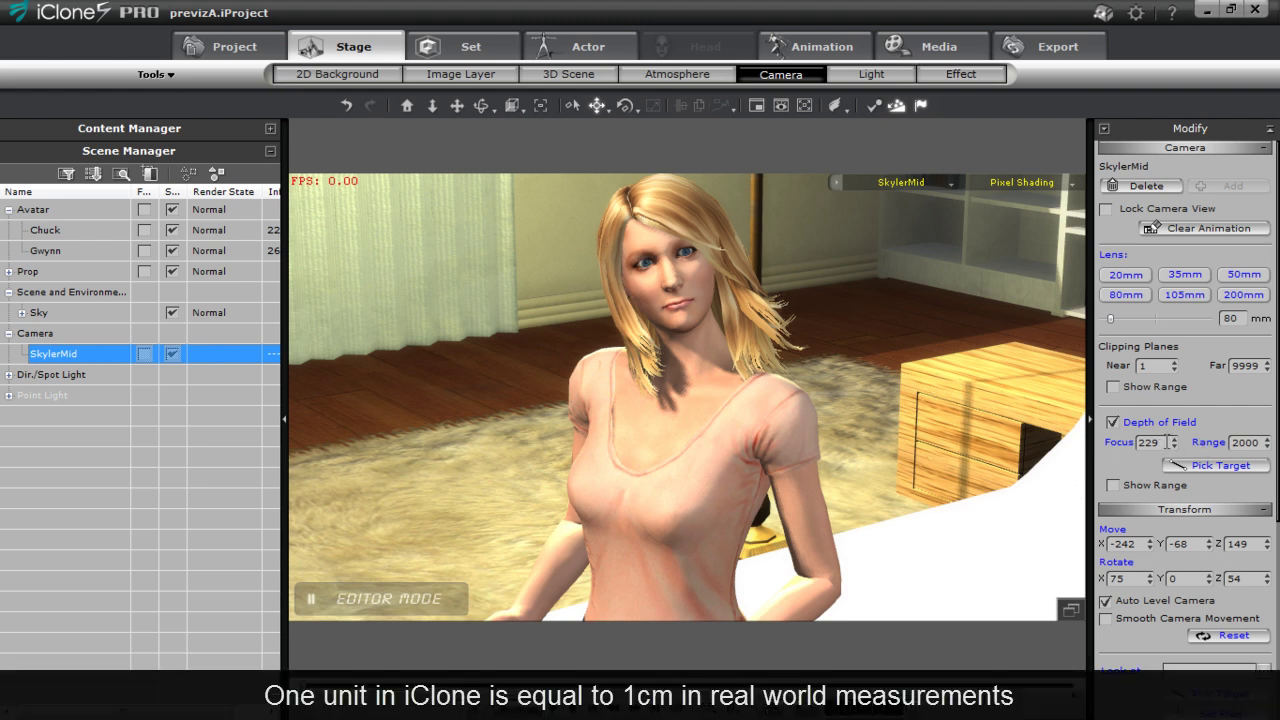
Step: Try a depth of field range of 100 on the SkylerMid camera
double_click(1251, 440)
type("100")
key("Return")
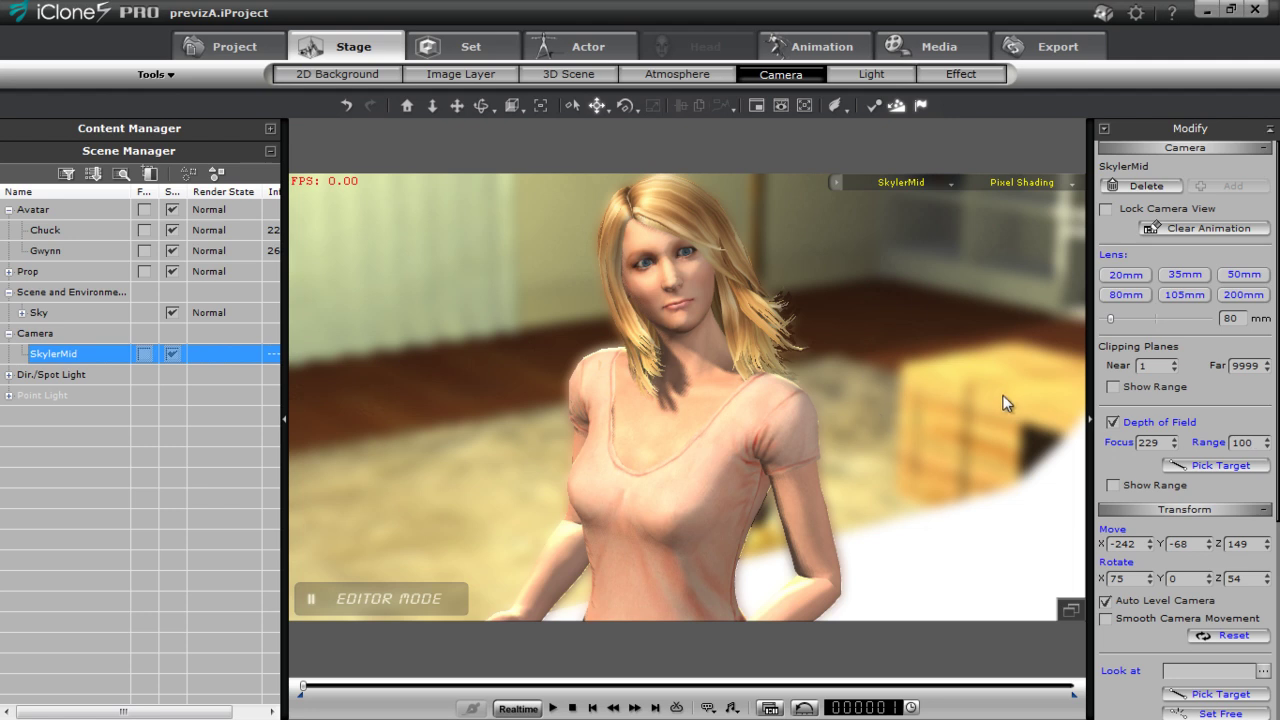
Step: Set the SkylerMid camera's depth of field range to 1000
double_click(1243, 442)
type("1000")
key("Return")
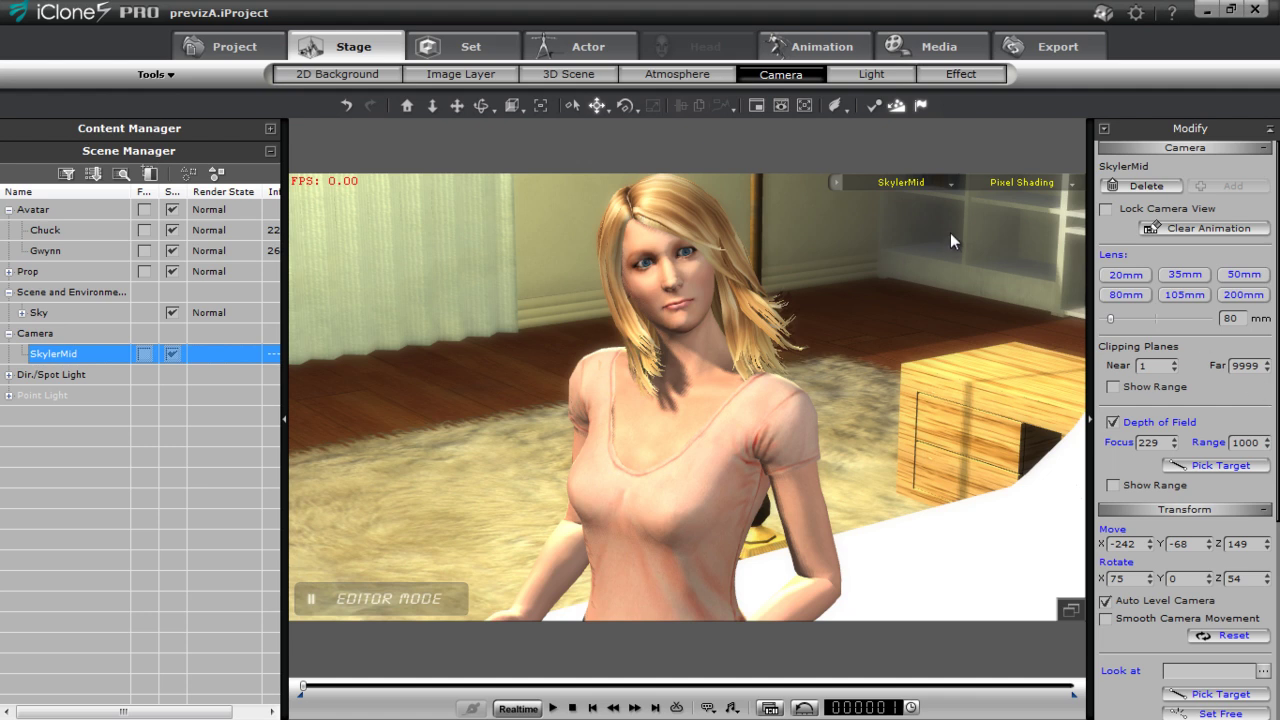
Step: Switch to the Preview Camera and frame the seated woman, the bed and the SkylerMid camera object together from an elevated side angle
left_click(910, 181)
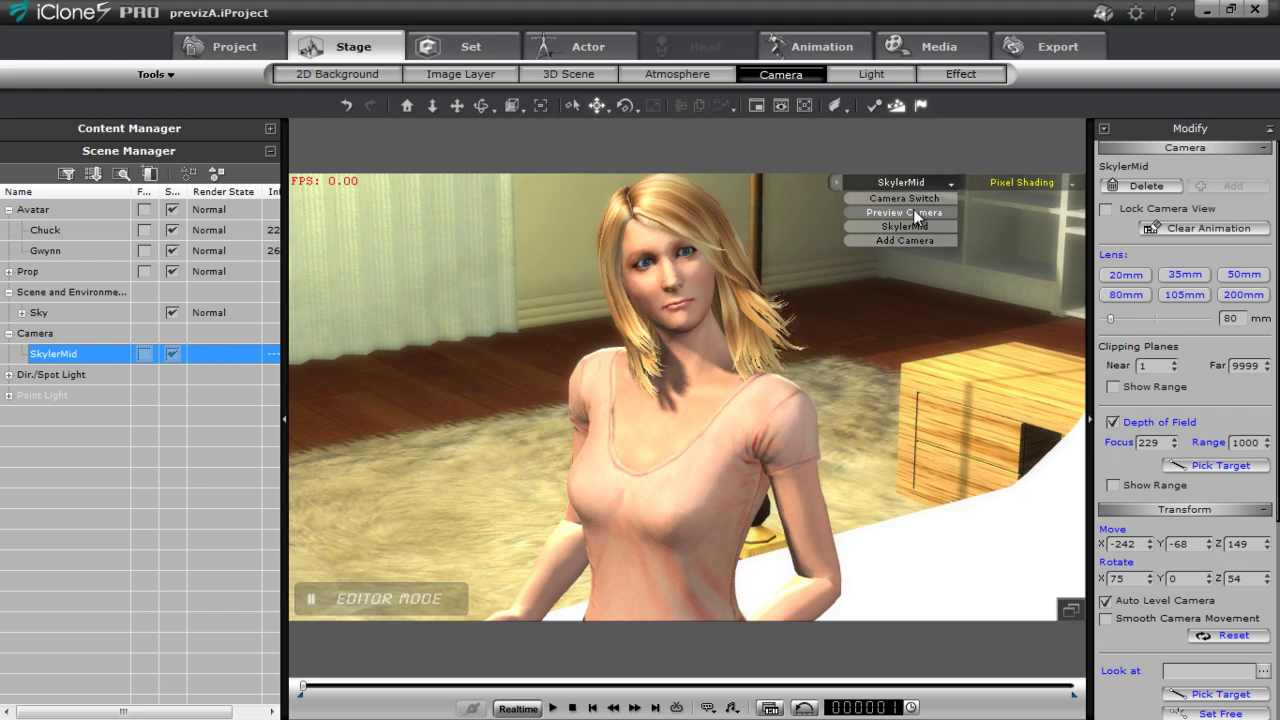
left_click(913, 212)
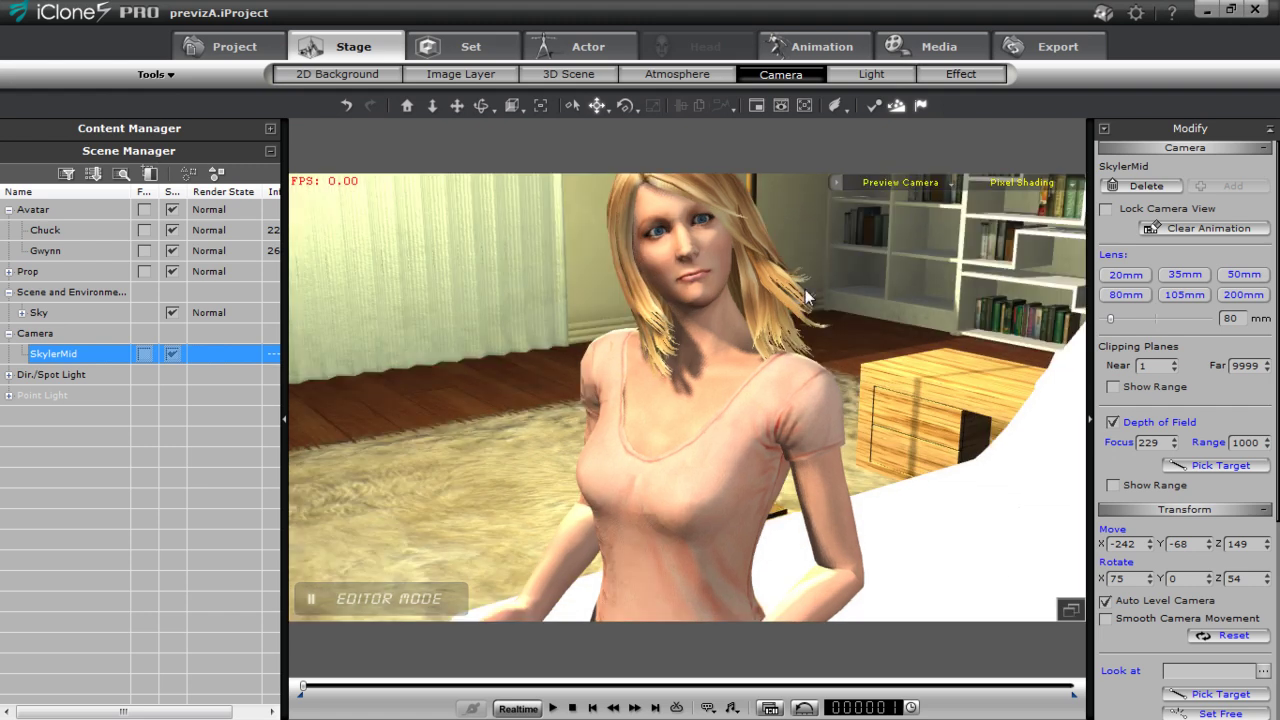
scroll(797, 293, "down", 5)
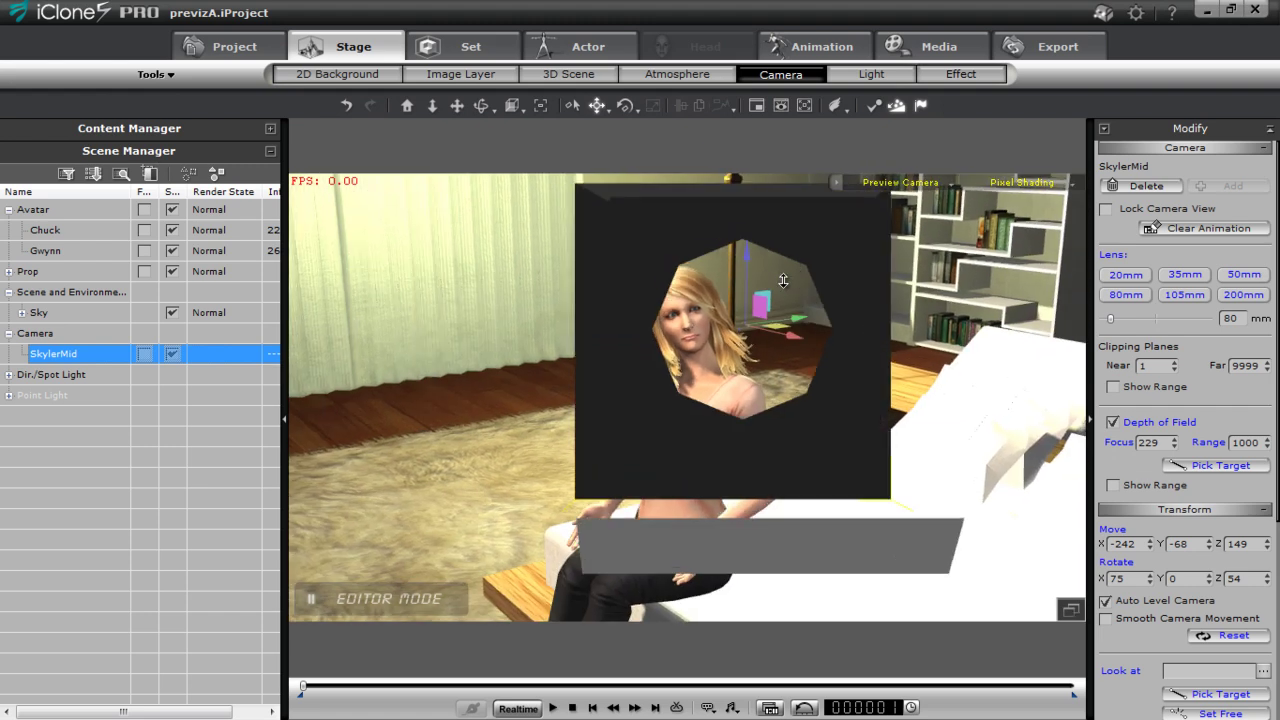
scroll(788, 304, "down", 3)
right_click_drag(744, 372, 639, 347)
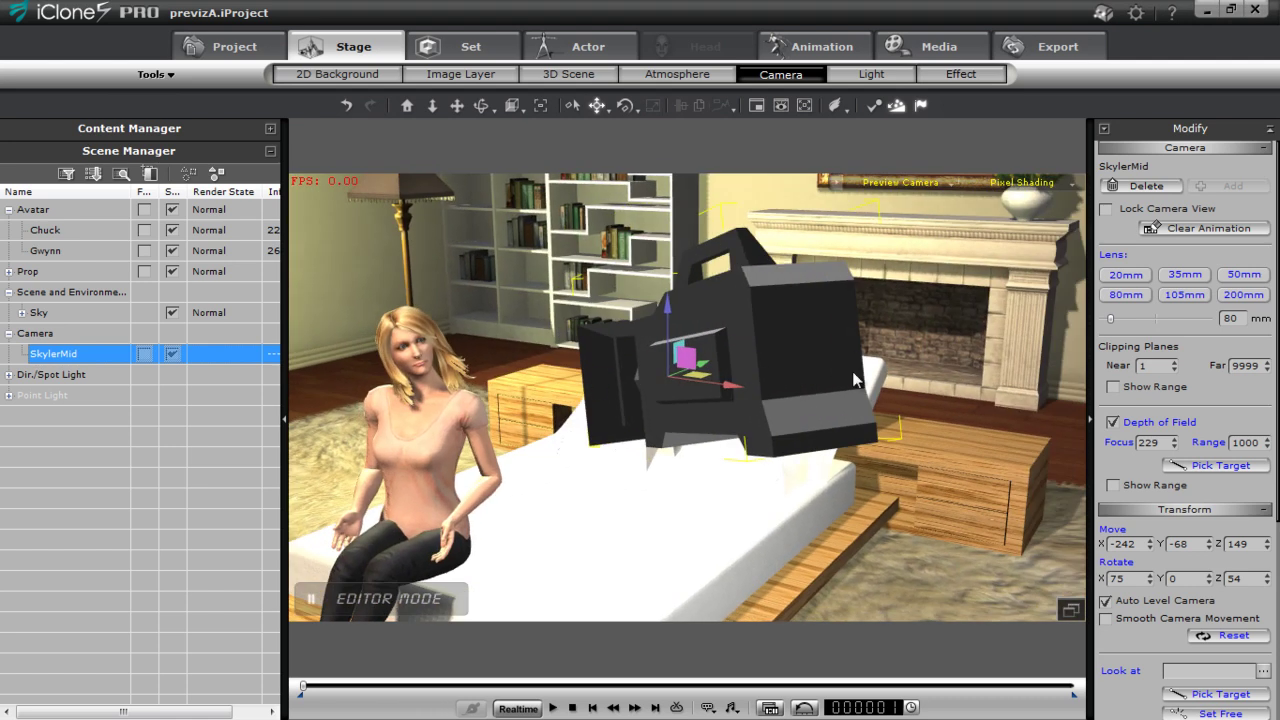
left_click(172, 356)
left_click(172, 356)
left_click_drag(519, 320, 560, 304)
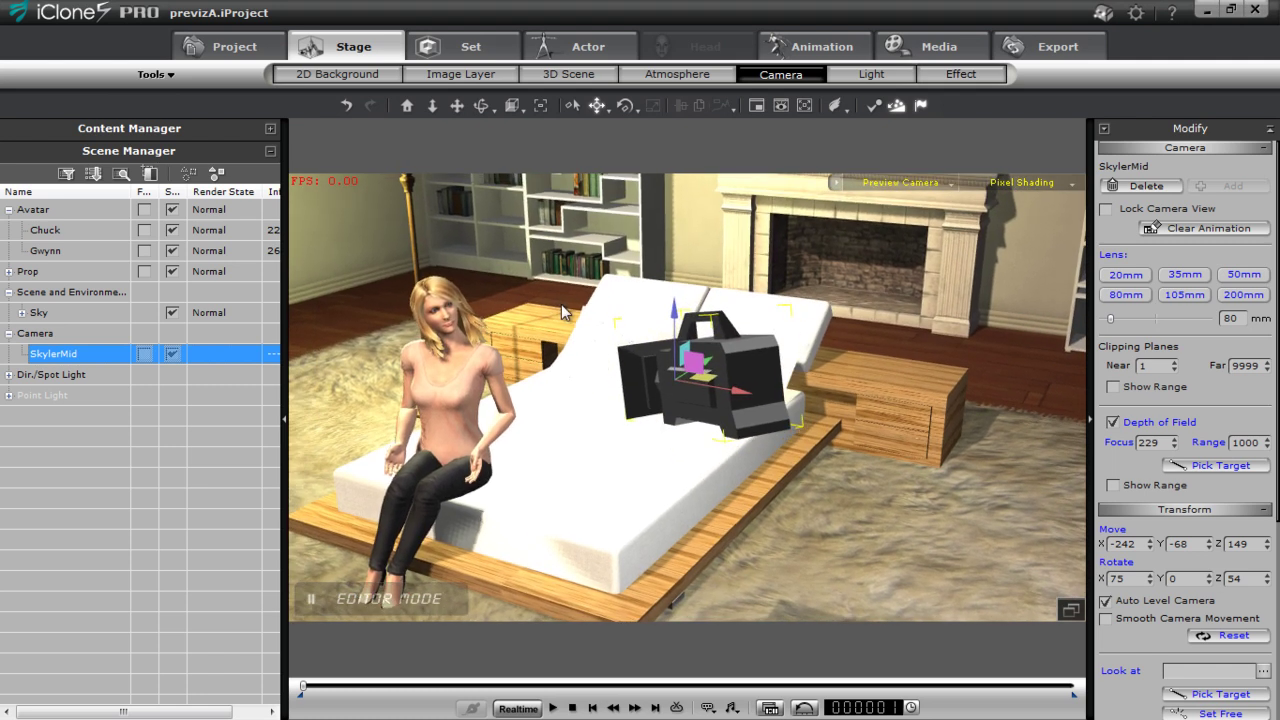
Step: Enable the mini viewport and show the SkylerMid camera's view in it
key("ctrl+m")
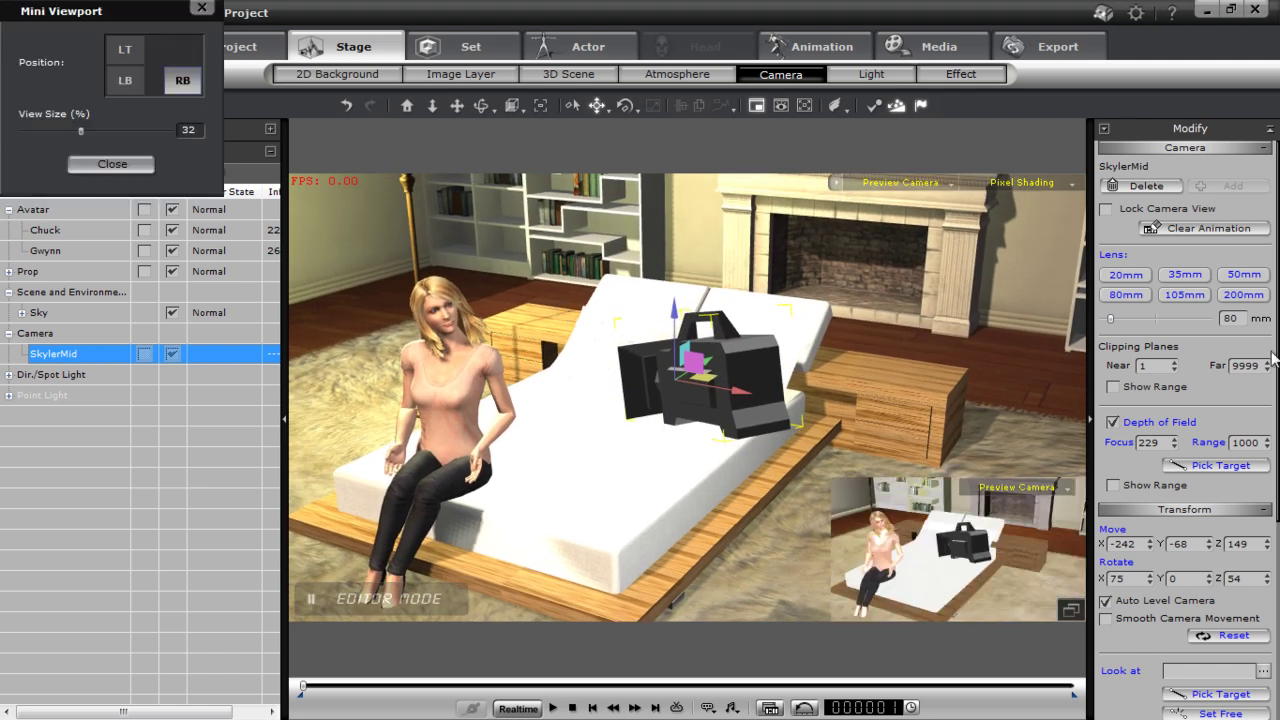
left_click(1029, 487)
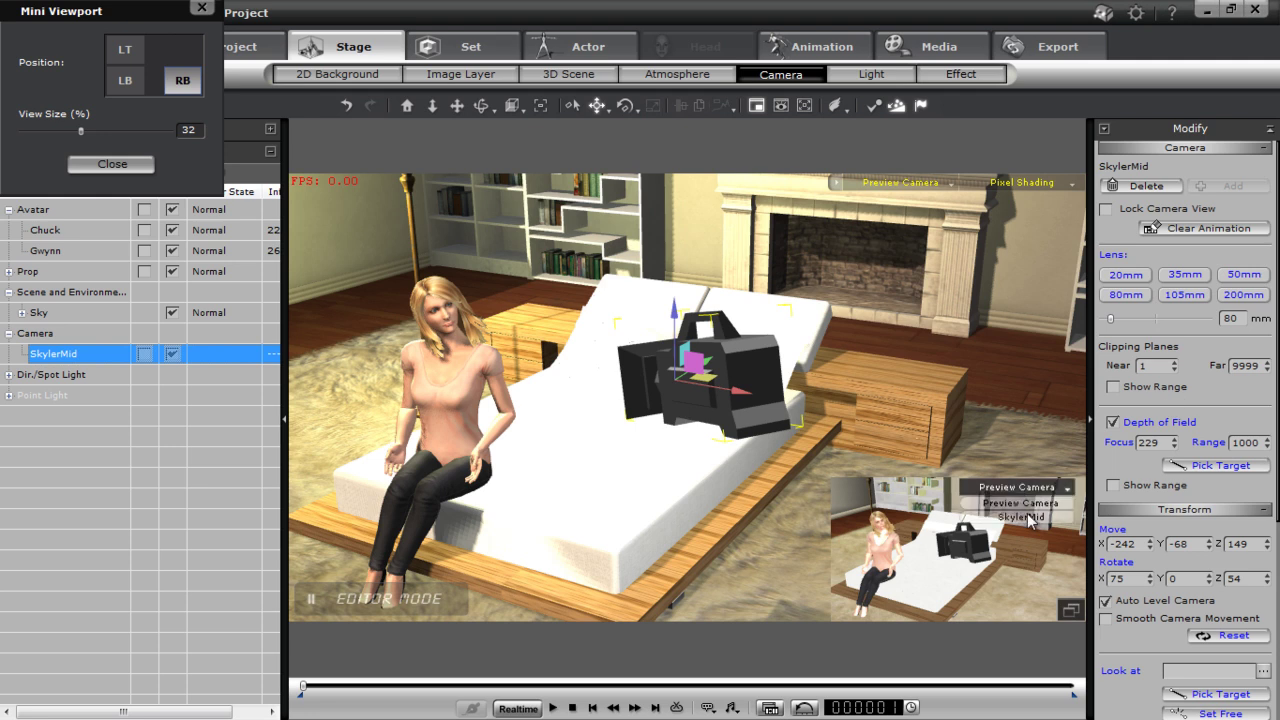
left_click(1024, 518)
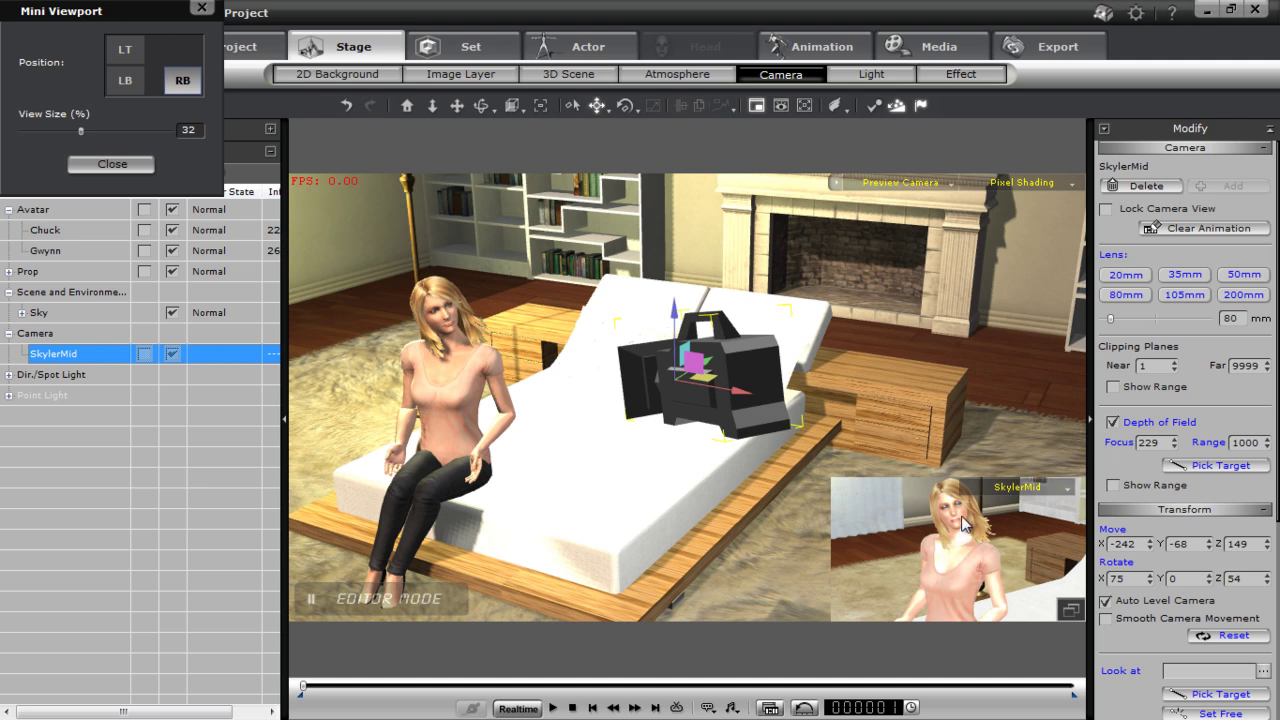
Step: Set the main viewport's render mode to Quick Shading
left_click(1032, 183)
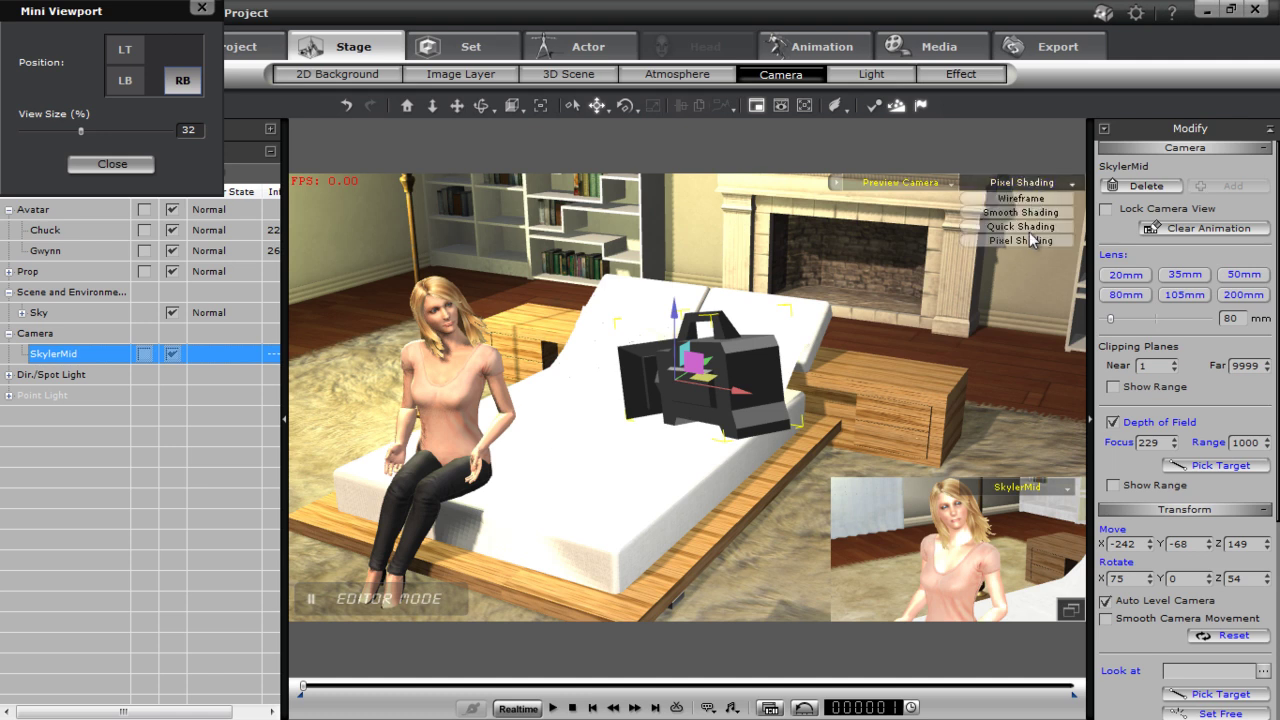
left_click(1029, 228)
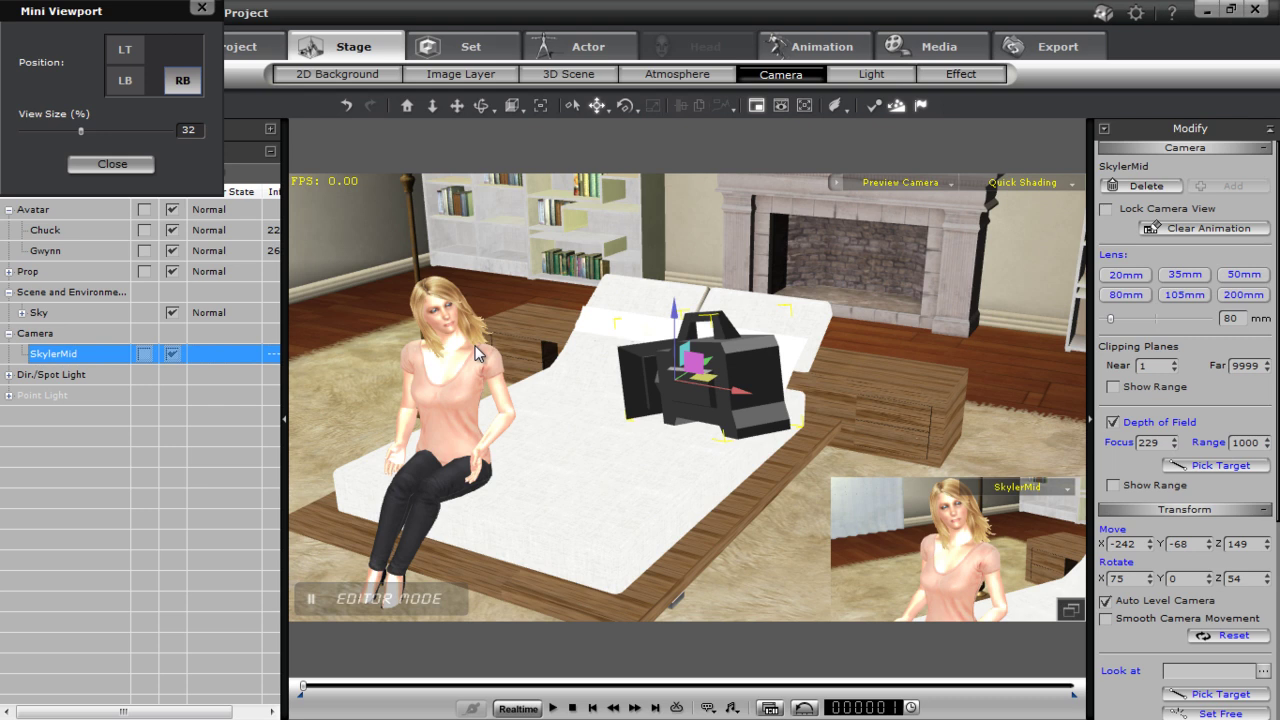
Step: Set the main viewport's render mode to Pixel Shading
left_click(1038, 182)
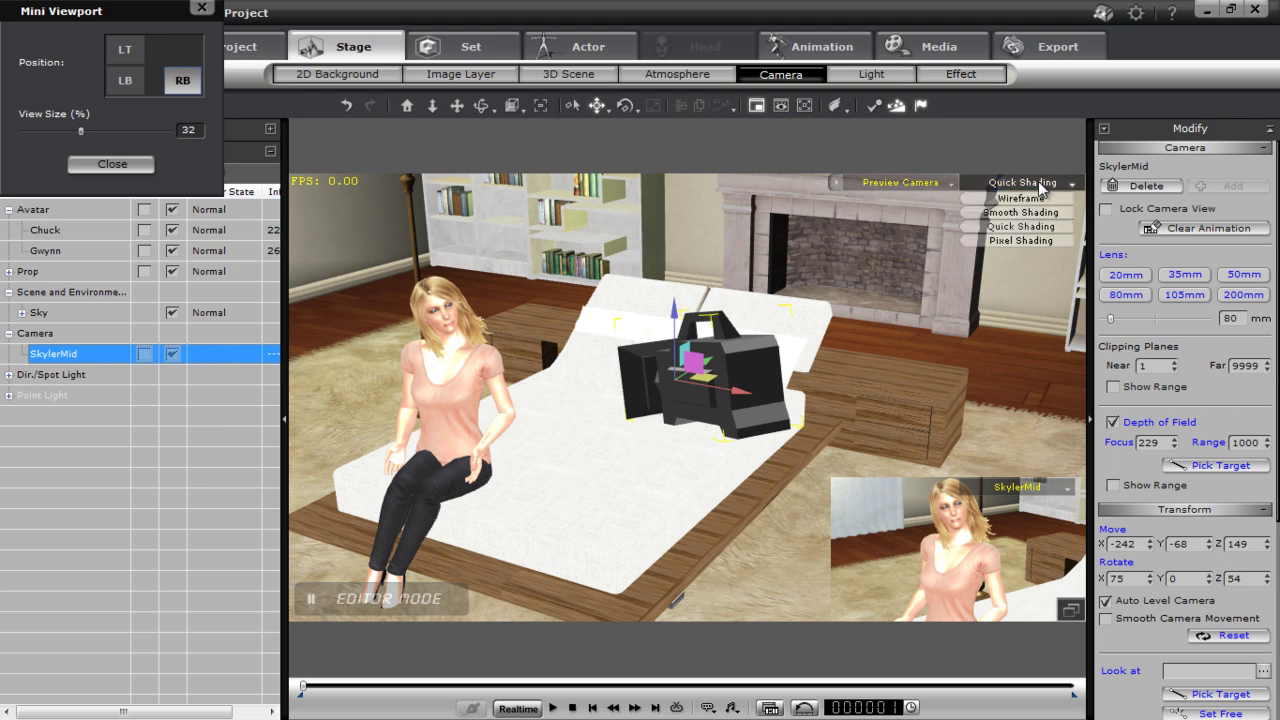
left_click(1030, 242)
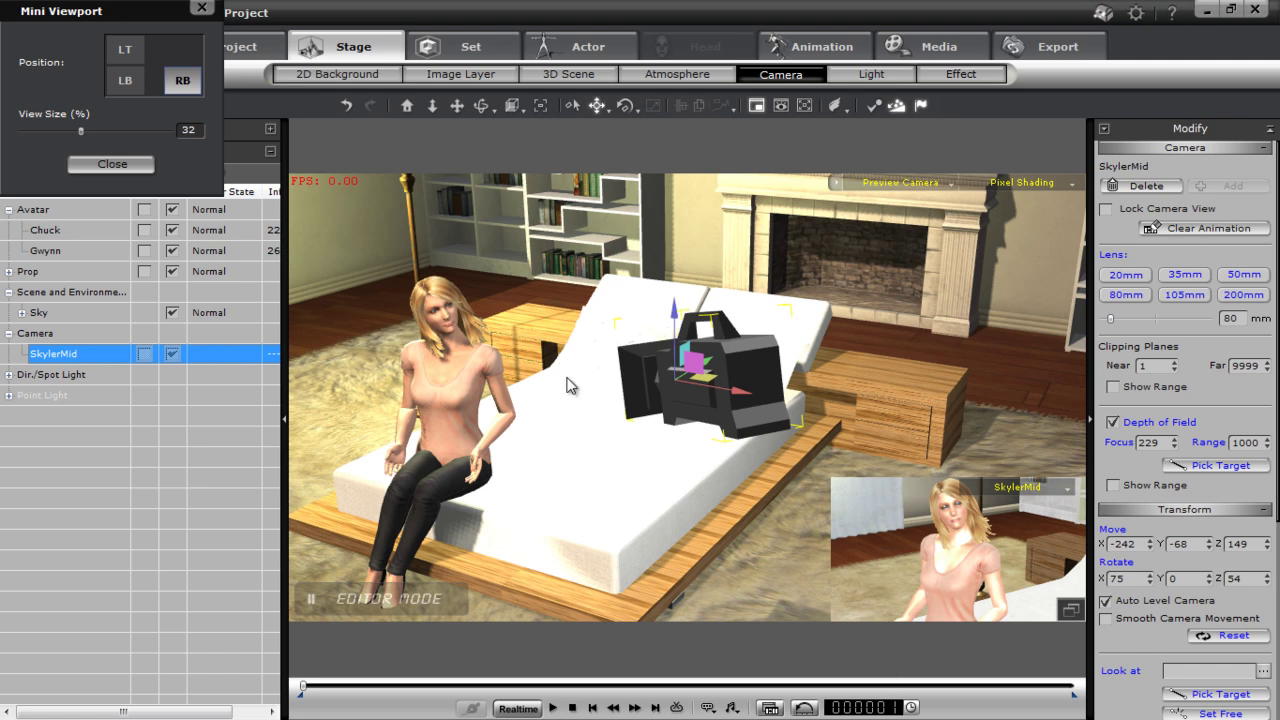
Step: Try different sizes and corner positions for the mini viewport, ending with position RB and view size 32%
mouse_move(99, 138)
left_mouse_down()
mouse_move(109, 135)
mouse_move(62, 137)
mouse_move(94, 139)
mouse_move(78, 142)
left_mouse_up()
left_click(112, 87)
left_click(130, 51)
left_click(125, 80)
left_click(183, 85)
Step: Move the SkylerMid camera object to X -248, Y -77 and tilt it to an X rotation of 78
left_click_drag(707, 378, 655, 383)
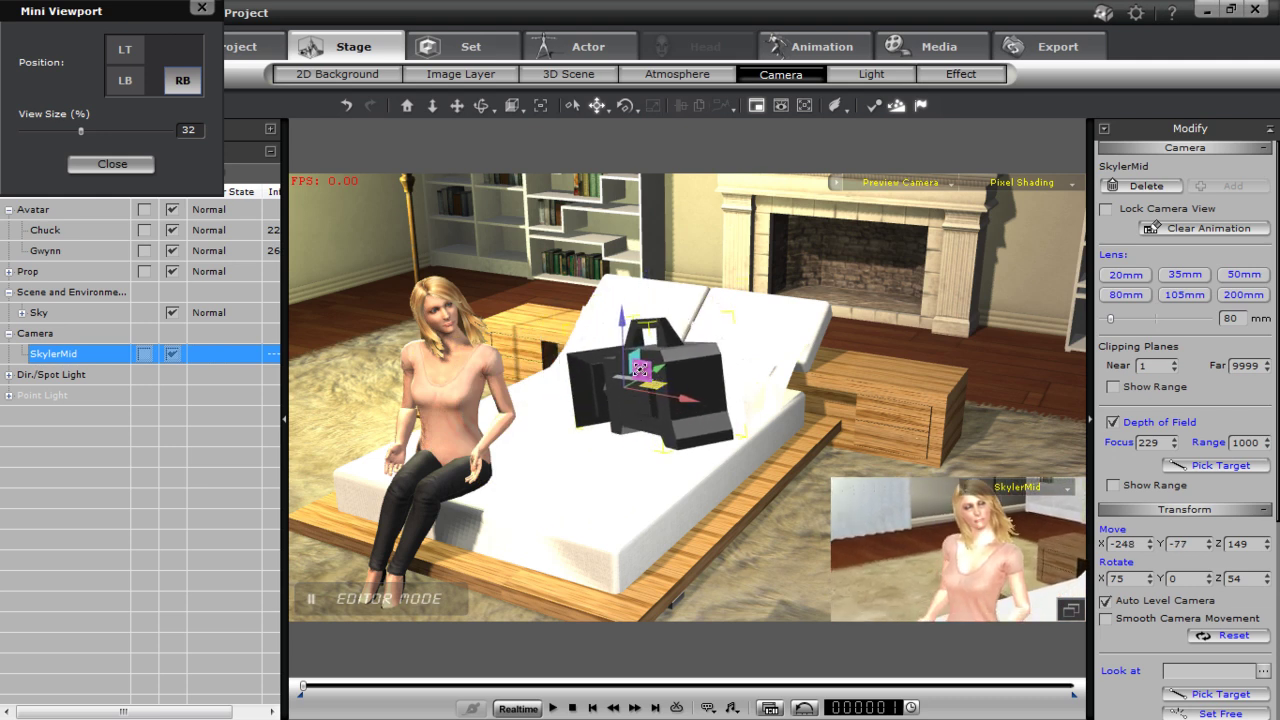
key("e")
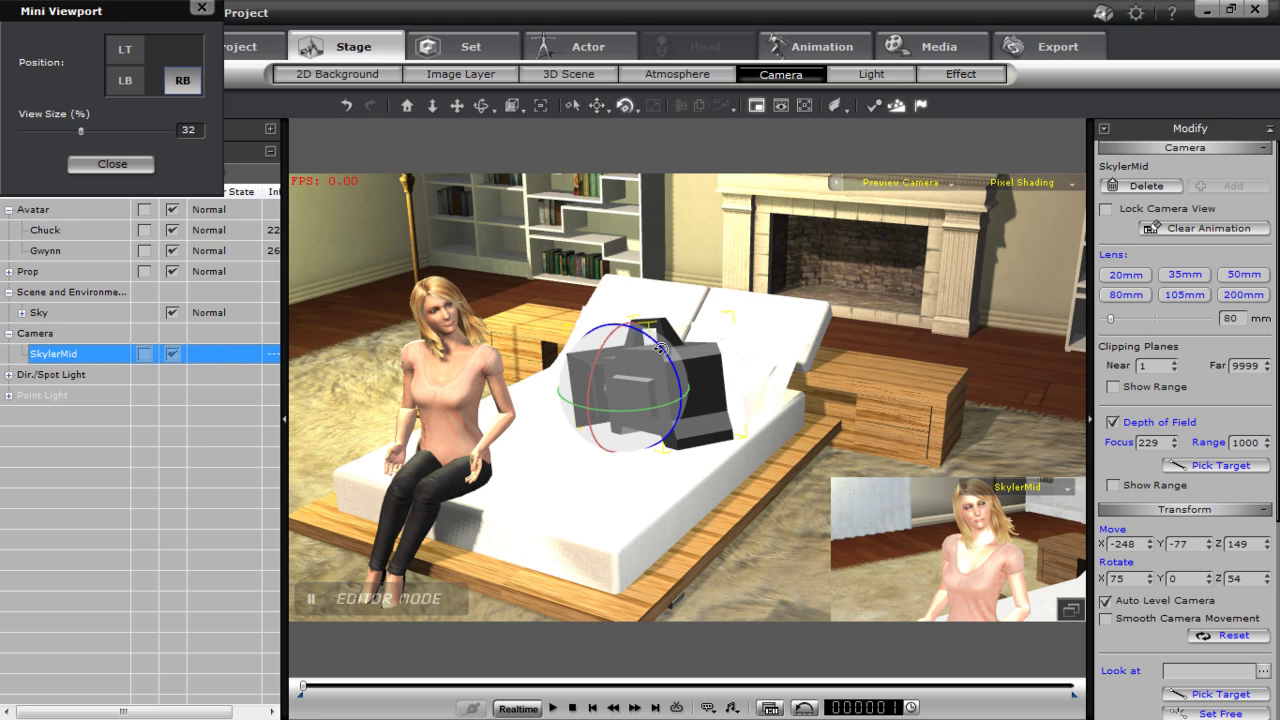
left_click_drag(660, 348, 665, 420)
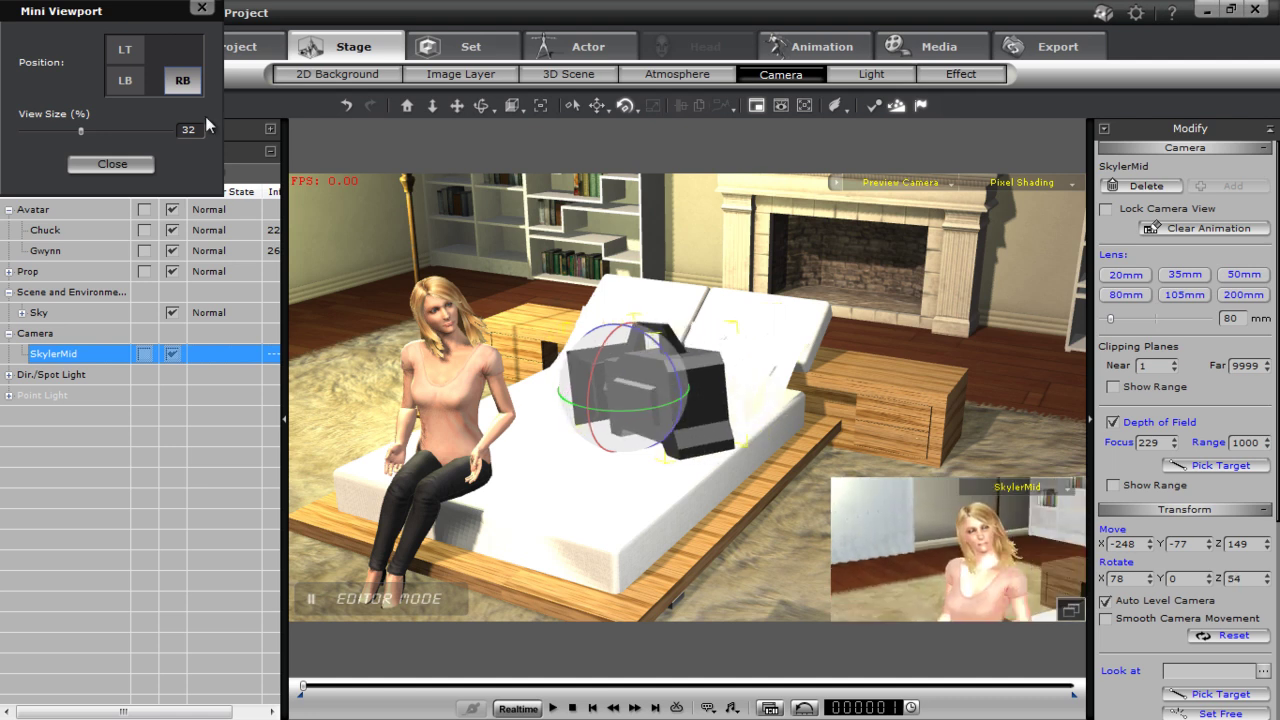
left_click(202, 8)
Step: Look through the SkylerMid camera with the mini viewport turned off and reframe the seated woman as a mid shot, slightly left of centre
left_click(945, 184)
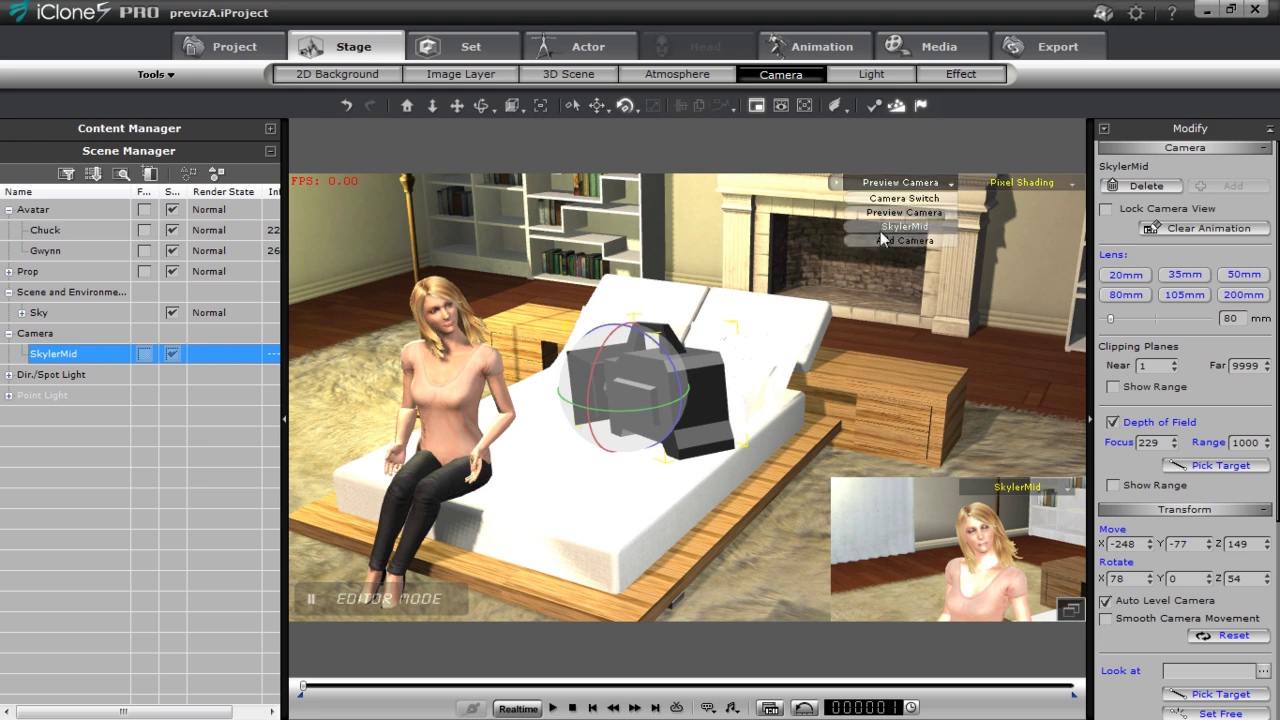
left_click(880, 228)
left_click(762, 505)
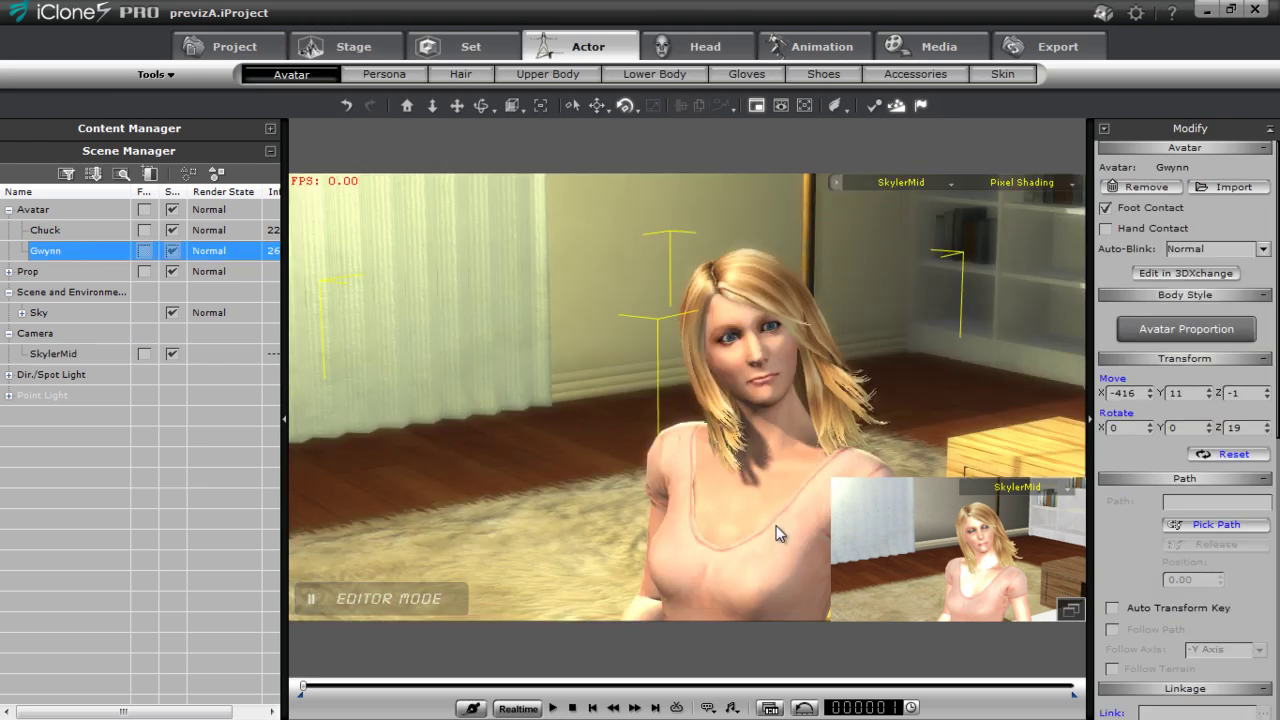
middle_click_drag(734, 440, 707, 433)
right_click_drag(706, 438, 709, 452)
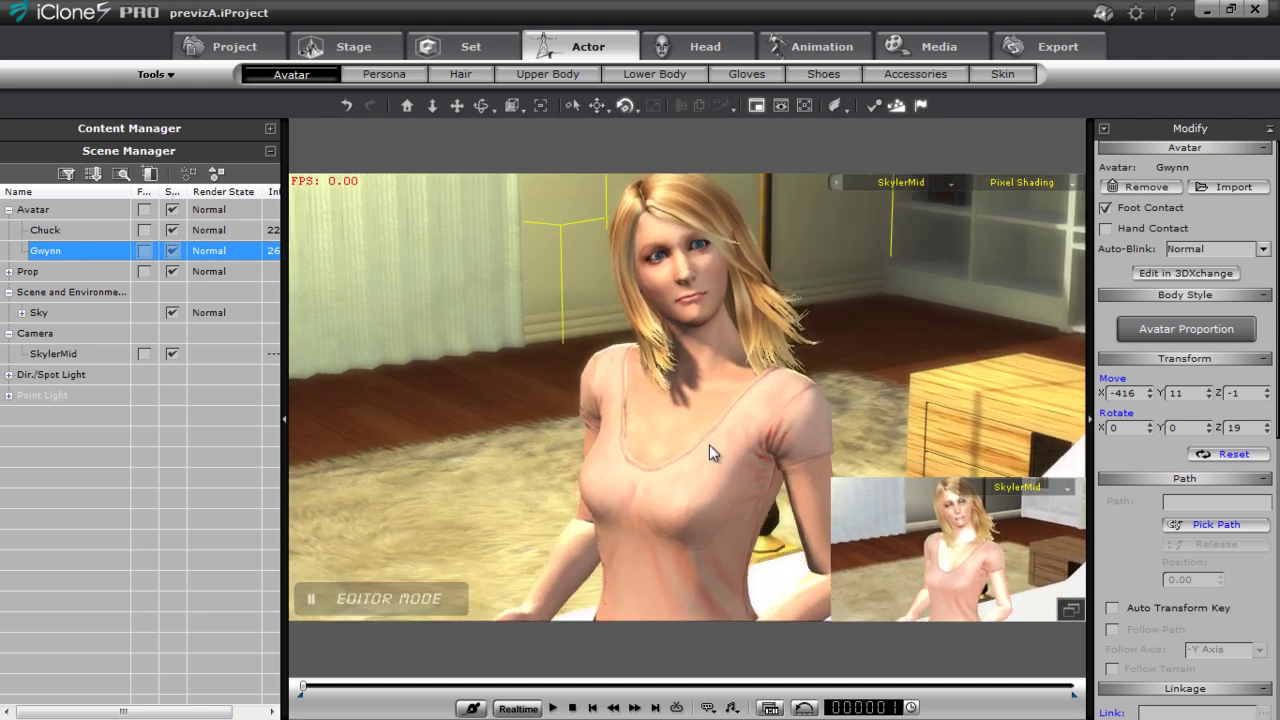
left_click(1068, 491)
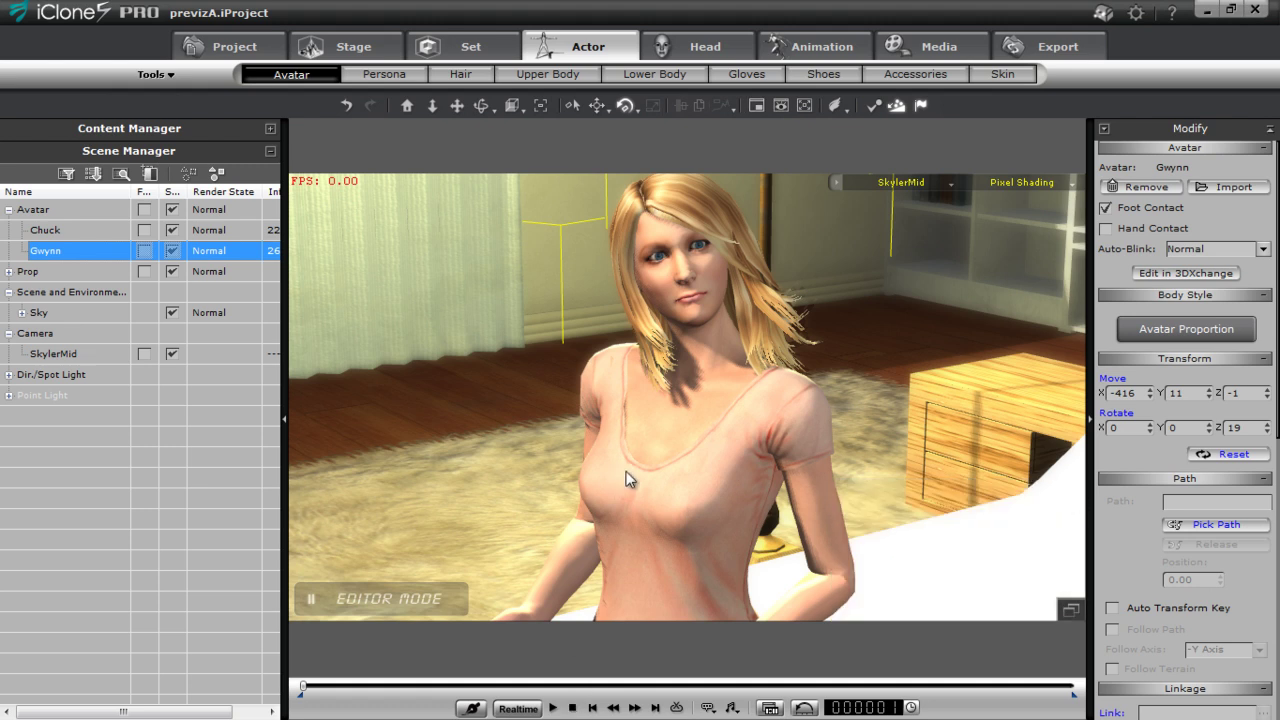
right_click_drag(636, 435, 529, 575)
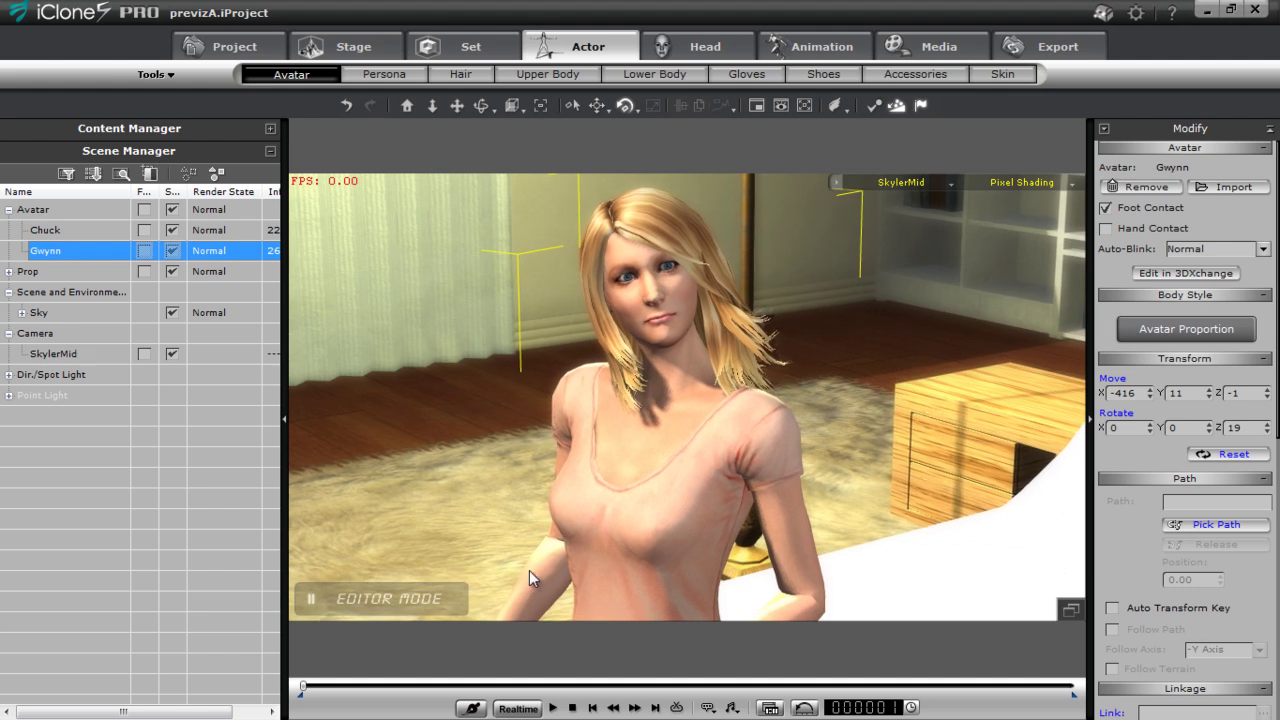
Step: Play back the SkylerMid shot and pause at frame 492
left_click(553, 707)
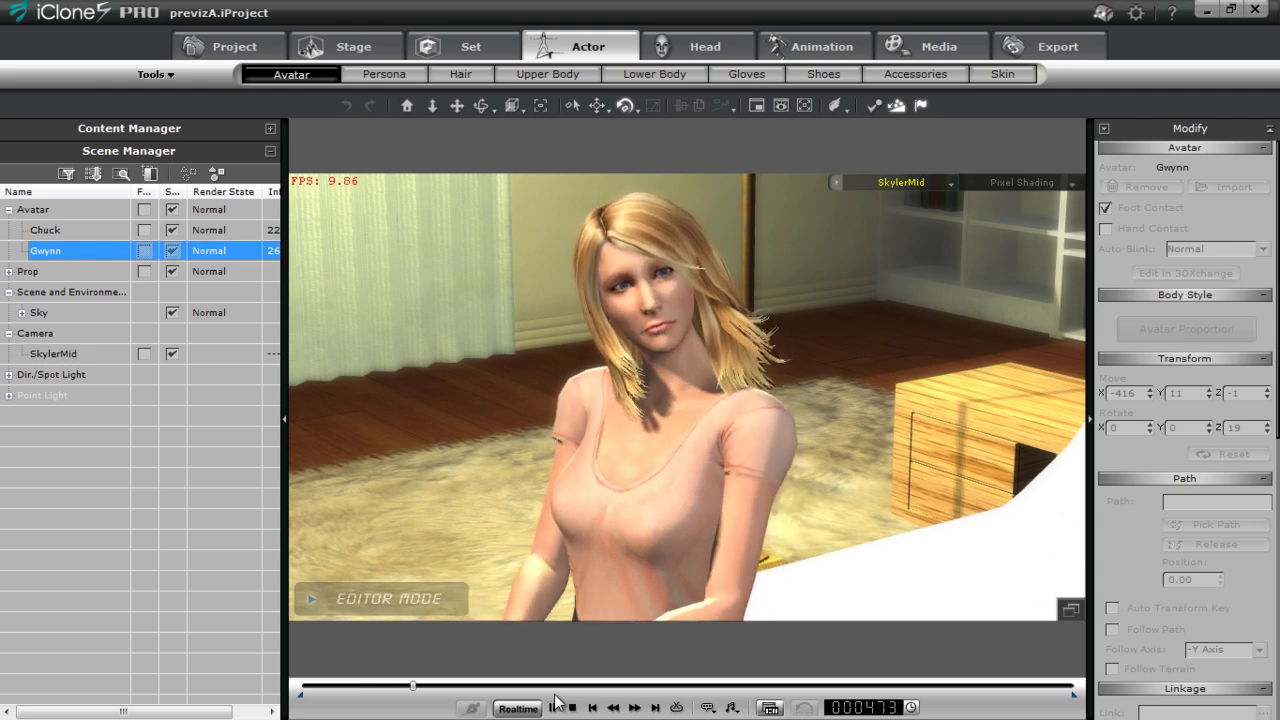
left_click(556, 705)
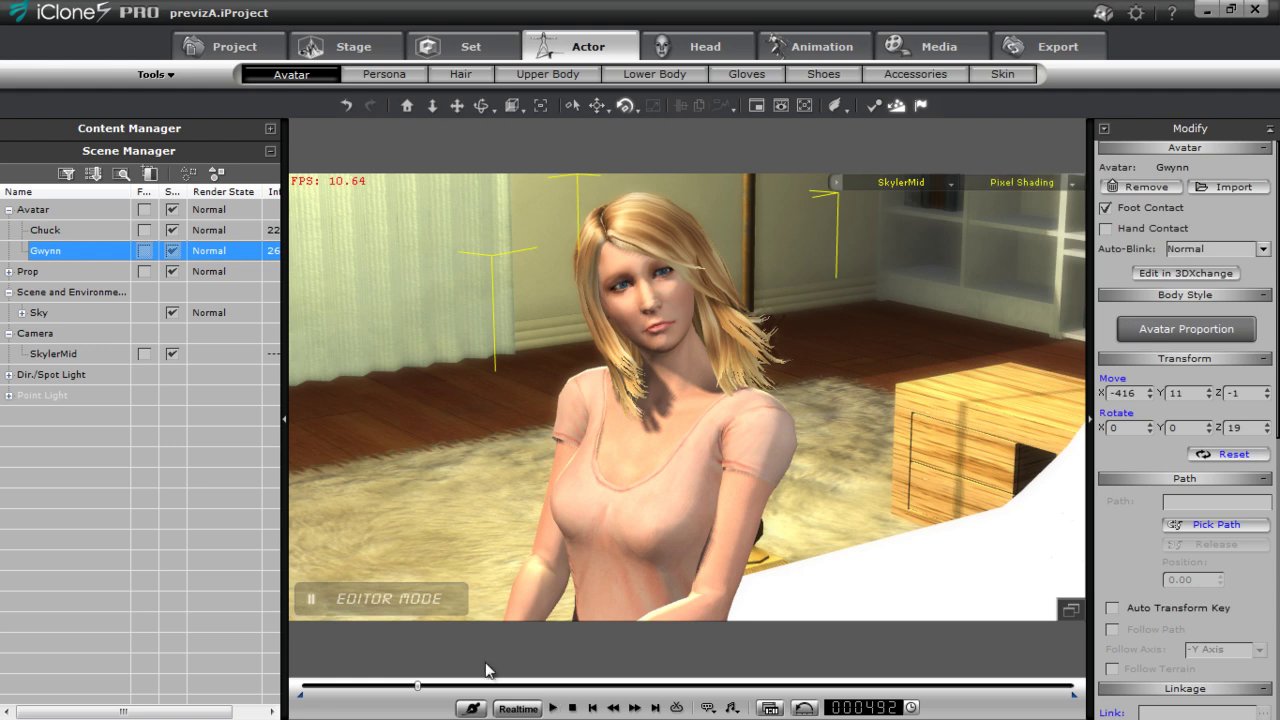
Step: Add a new camera to the scene and name it OverShoulder
left_click(940, 182)
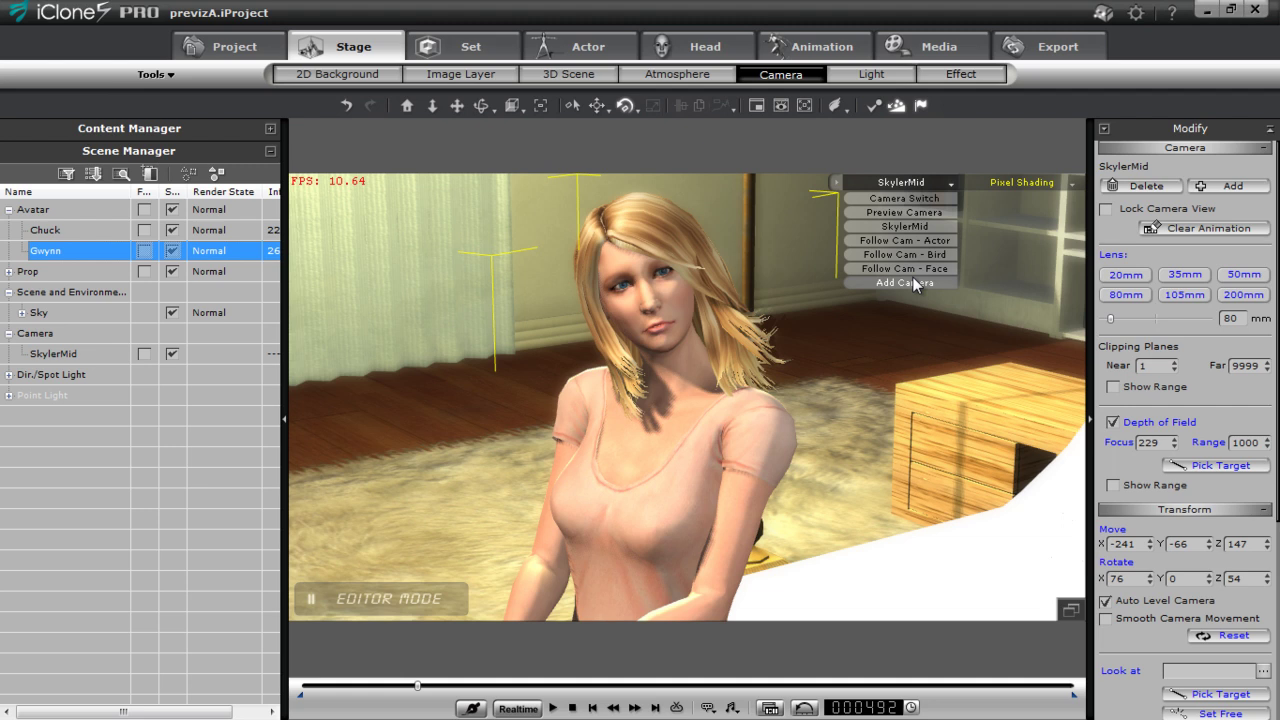
left_click(909, 280)
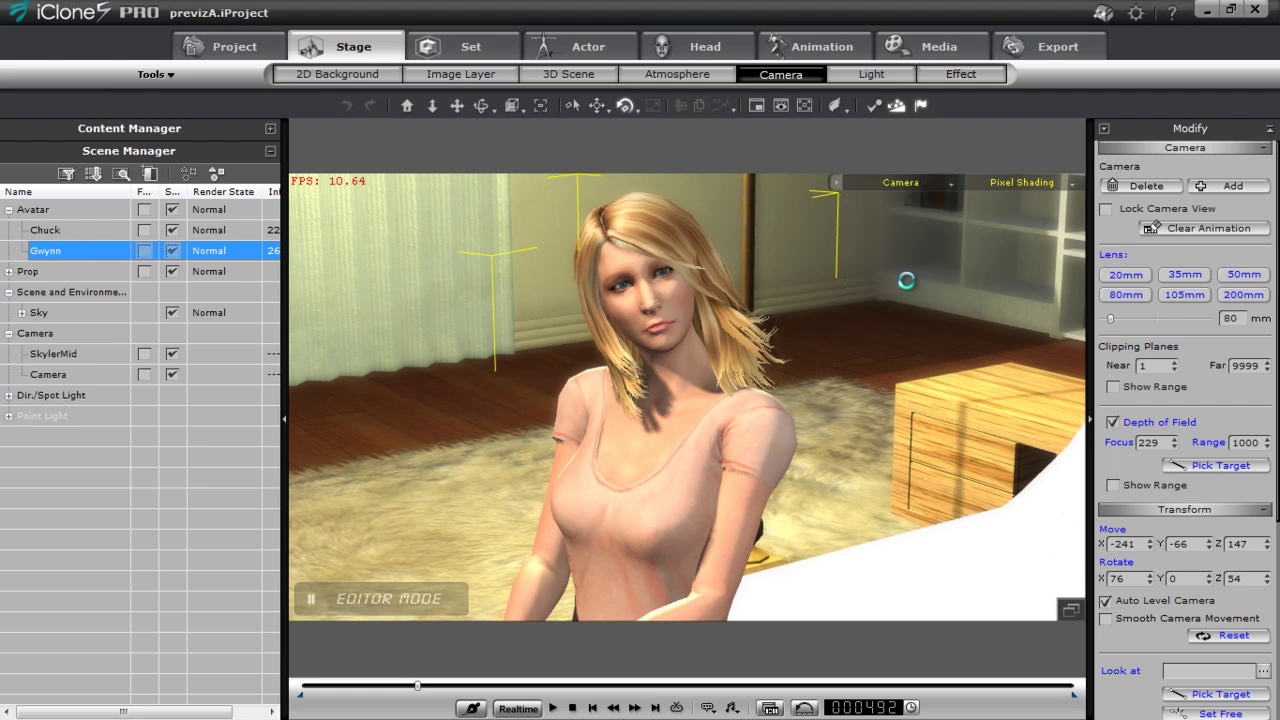
double_click(57, 374)
type("OverShoulder")
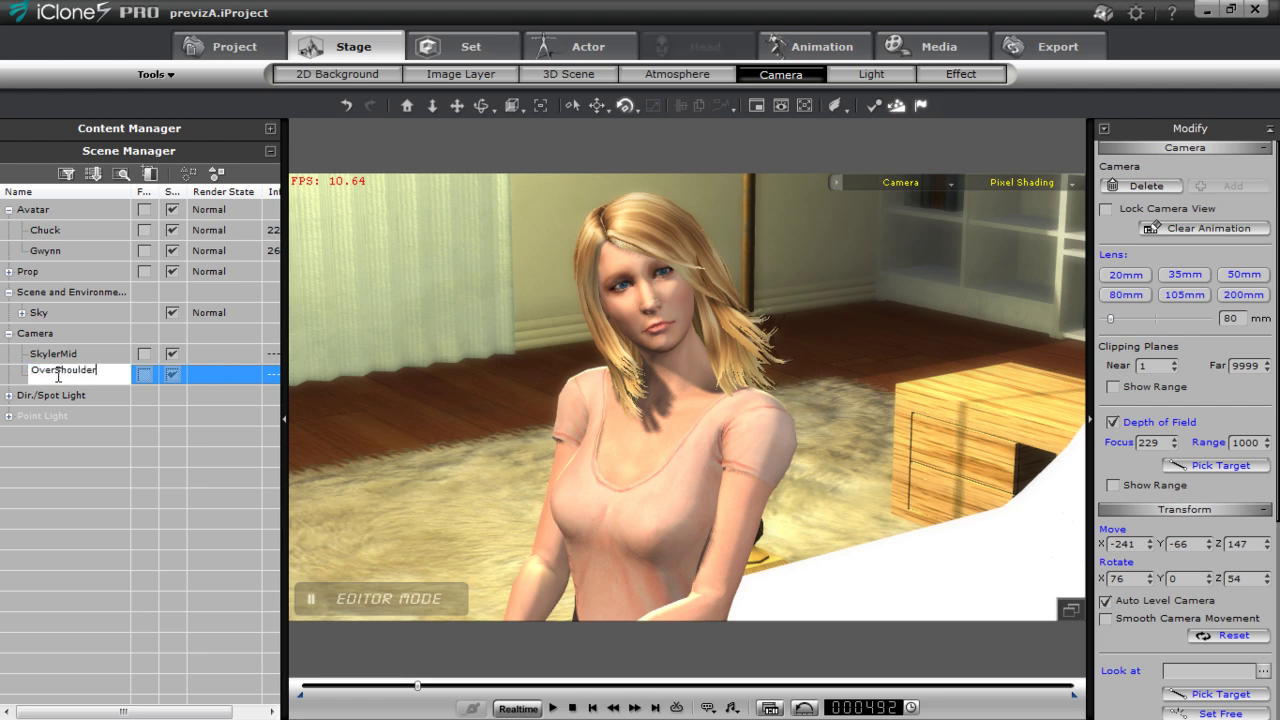
key("Return")
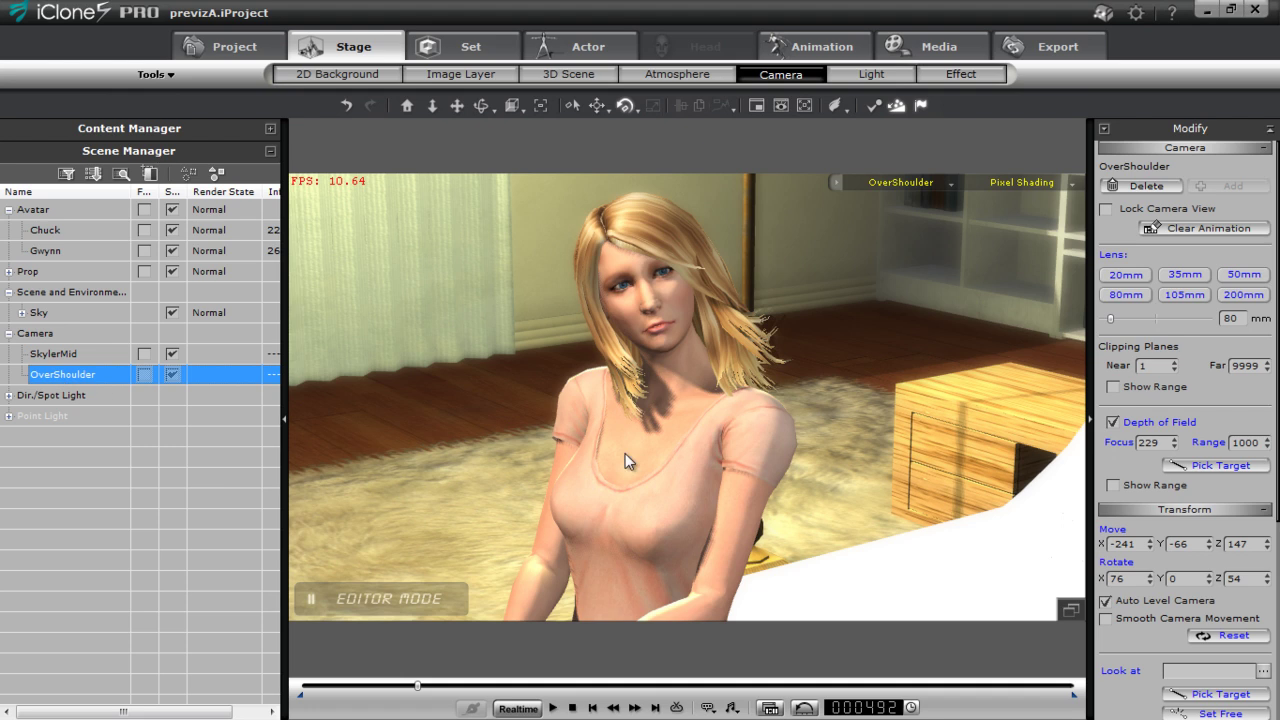
Step: Frame the standing man past the woman's blonde hair in the OverShoulder view, and hide the SkylerMid camera object
left_click(657, 417)
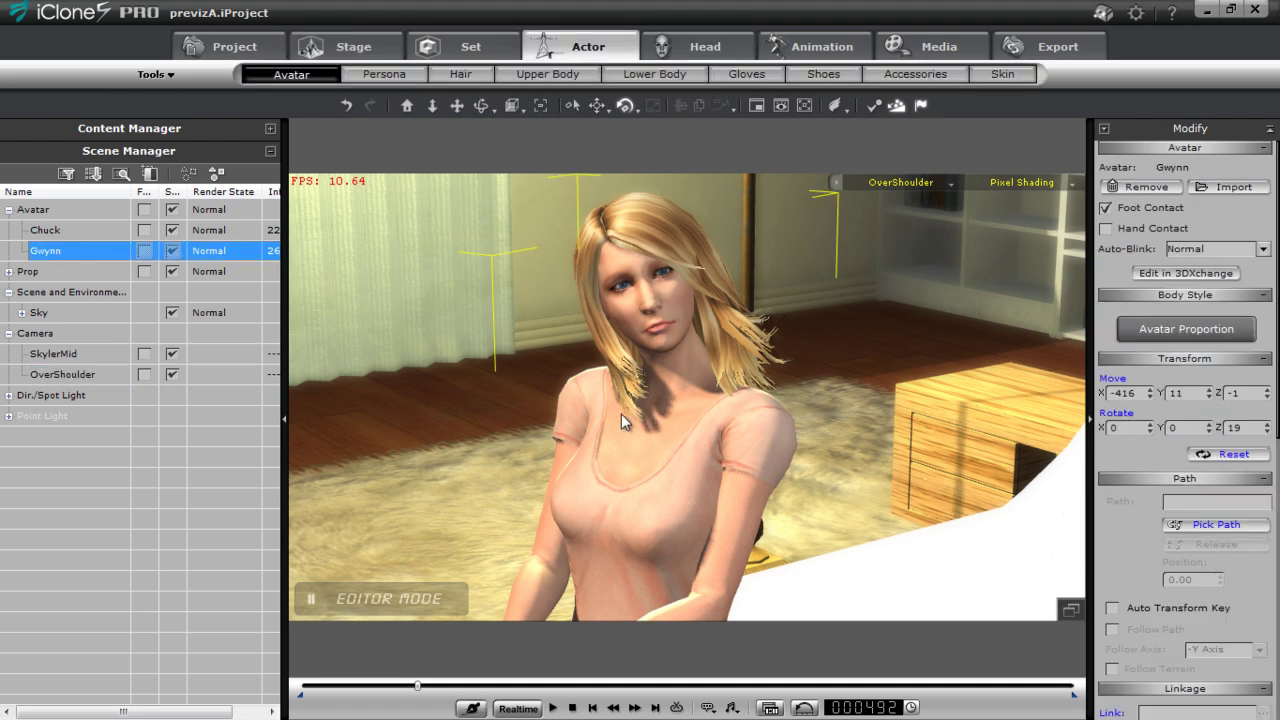
right_click_drag(423, 467, 829, 451)
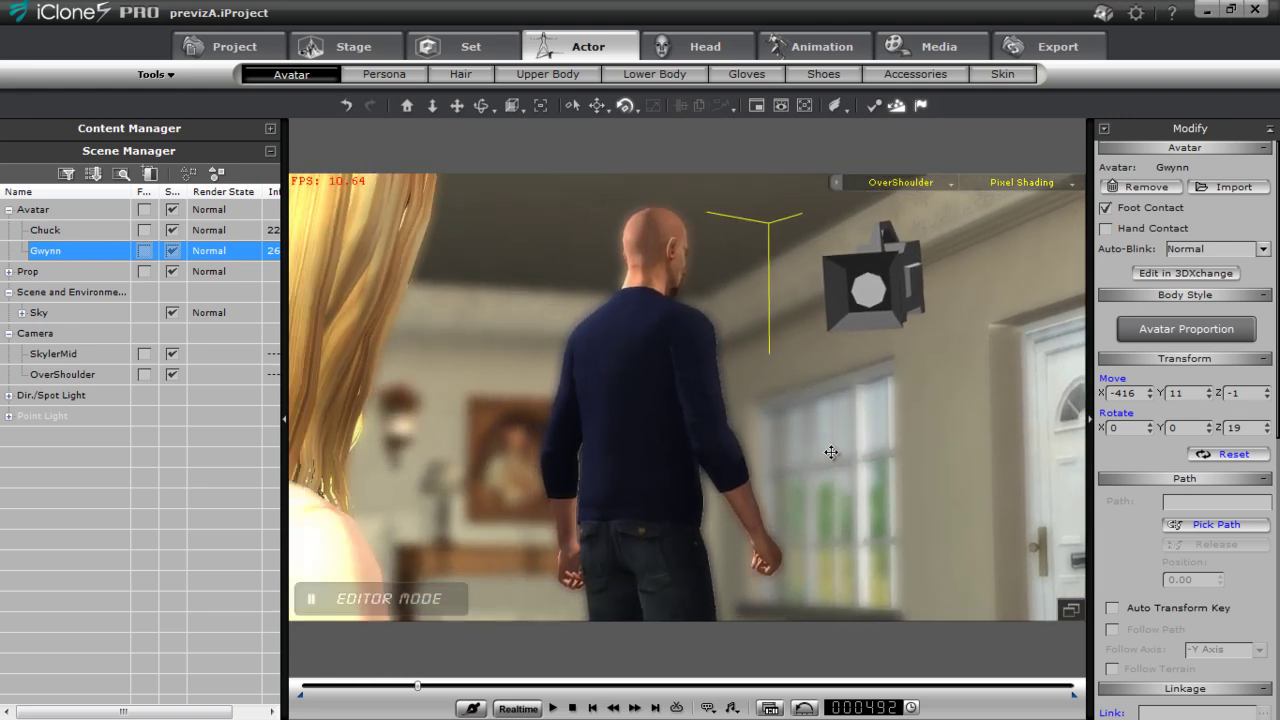
left_click(172, 356)
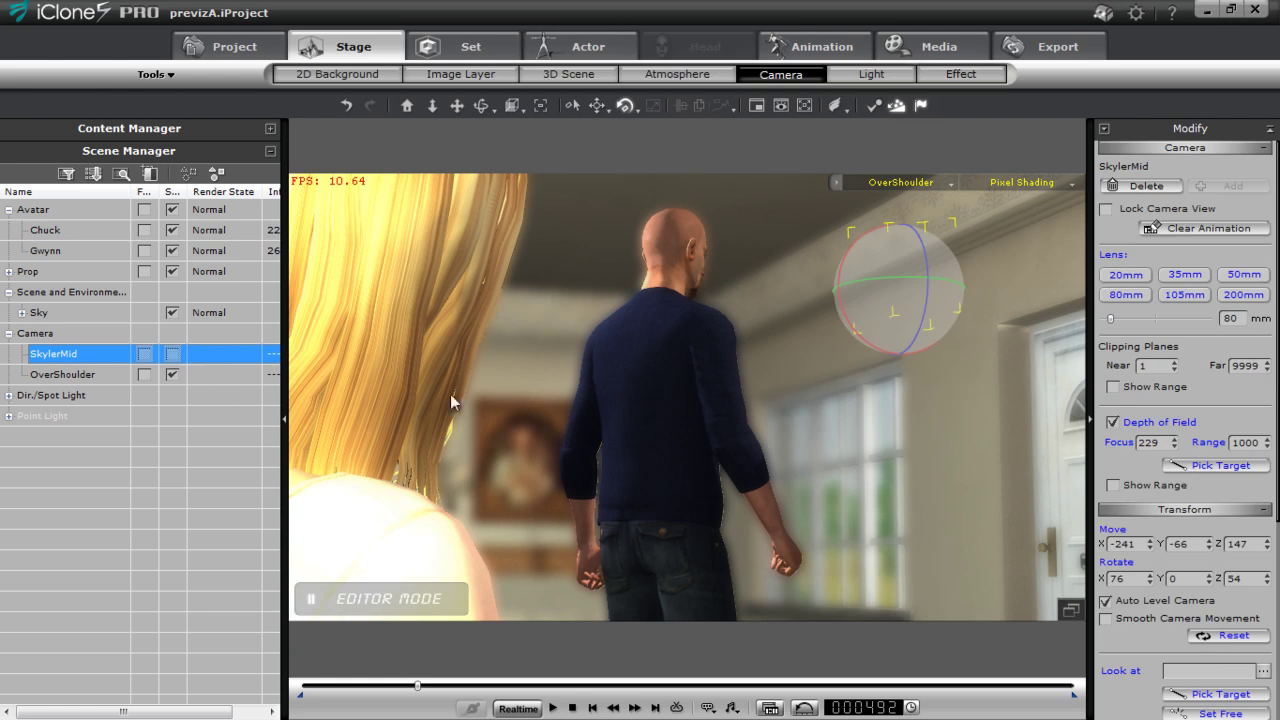
left_click(658, 404)
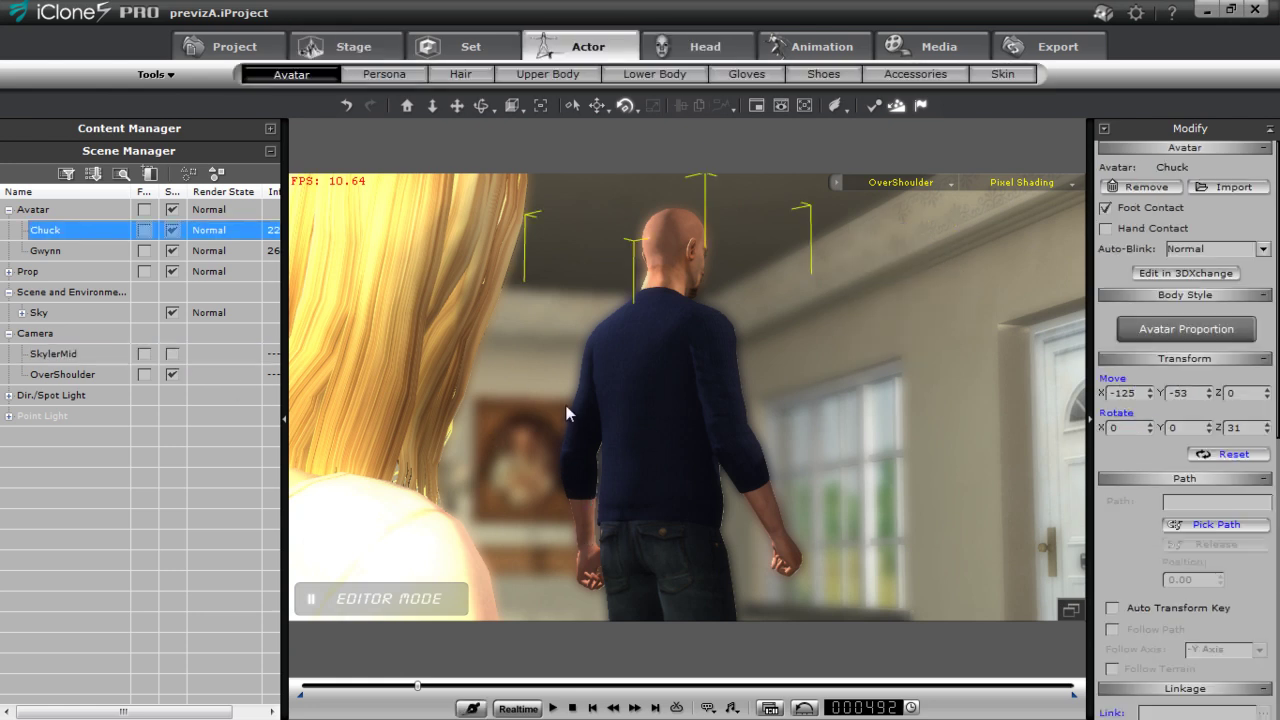
right_click_drag(579, 438, 626, 429)
mouse_move(626, 429)
middle_mouse_down()
mouse_move(680, 429)
mouse_move(627, 449)
middle_mouse_up()
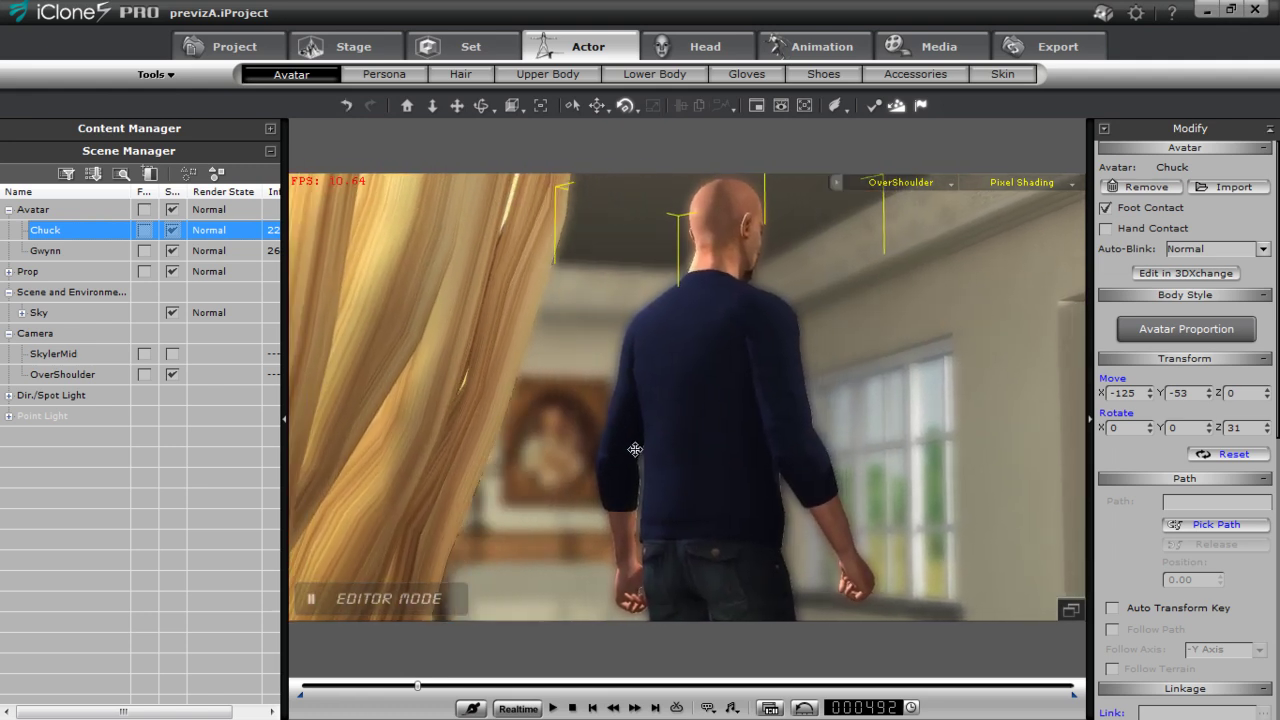
Step: Display the OverShoulder camera's Transform track in the timeline
left_click(96, 376)
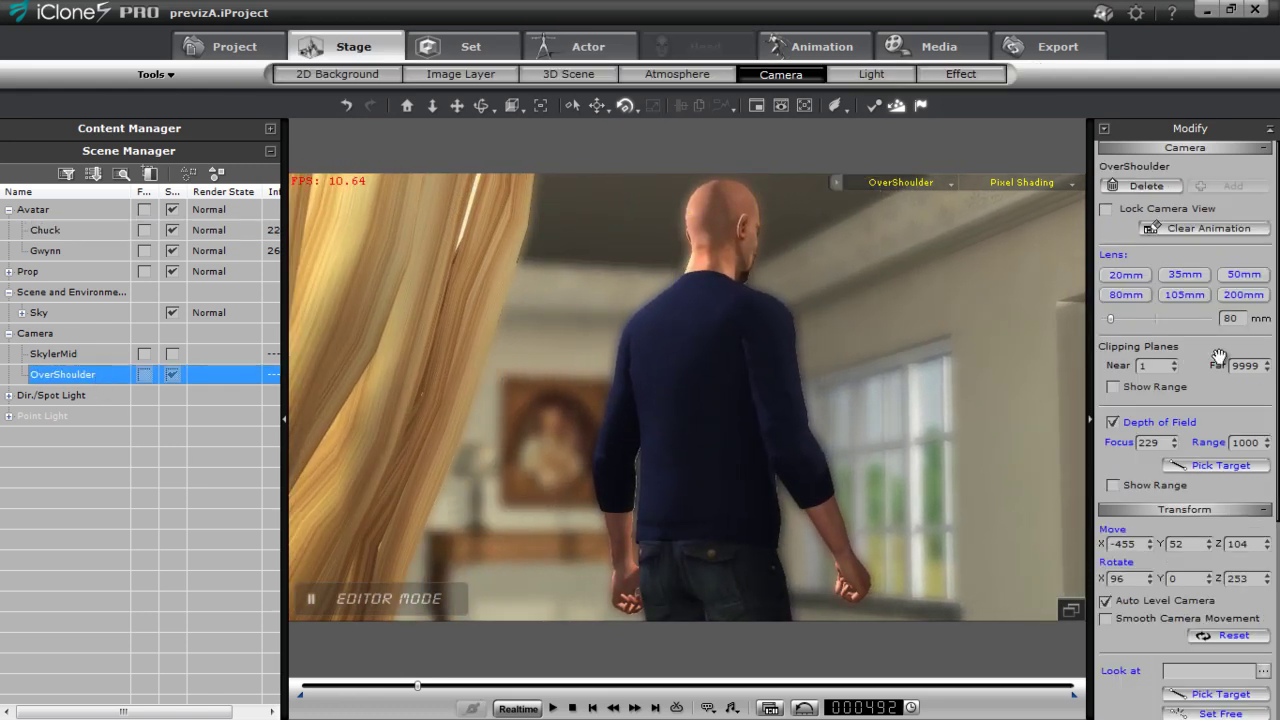
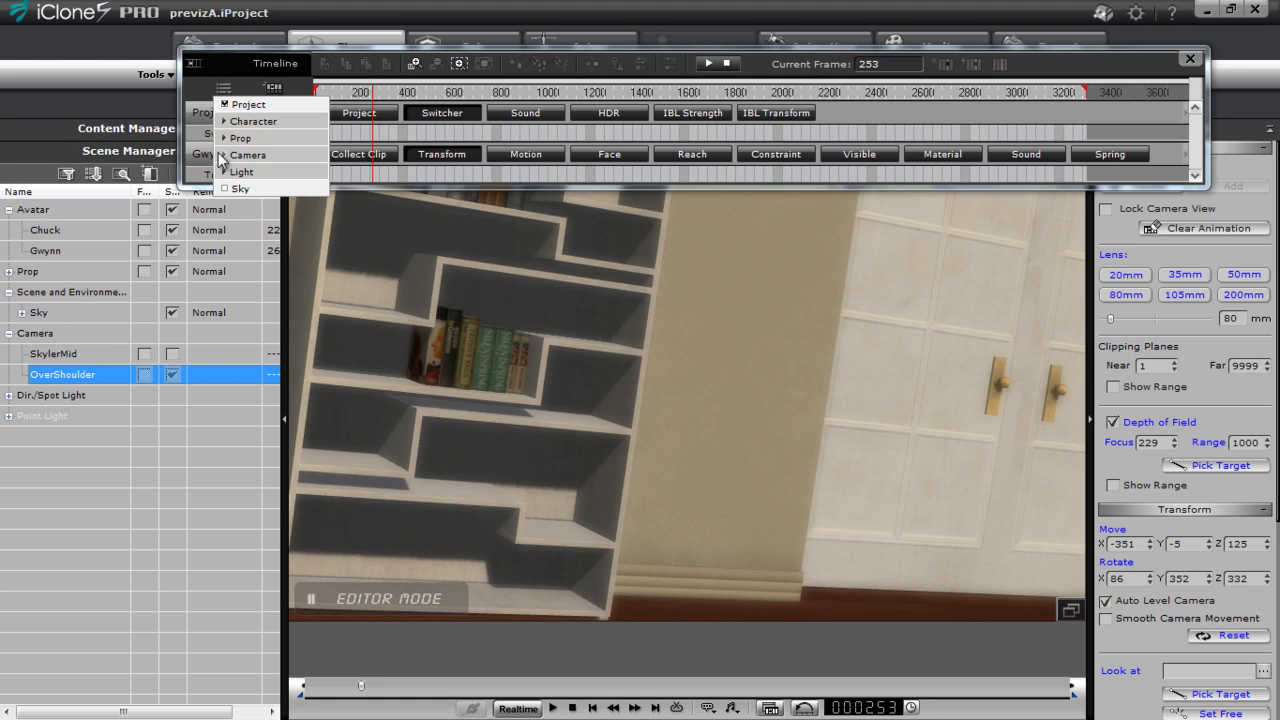
left_click(224, 156)
left_click(226, 189)
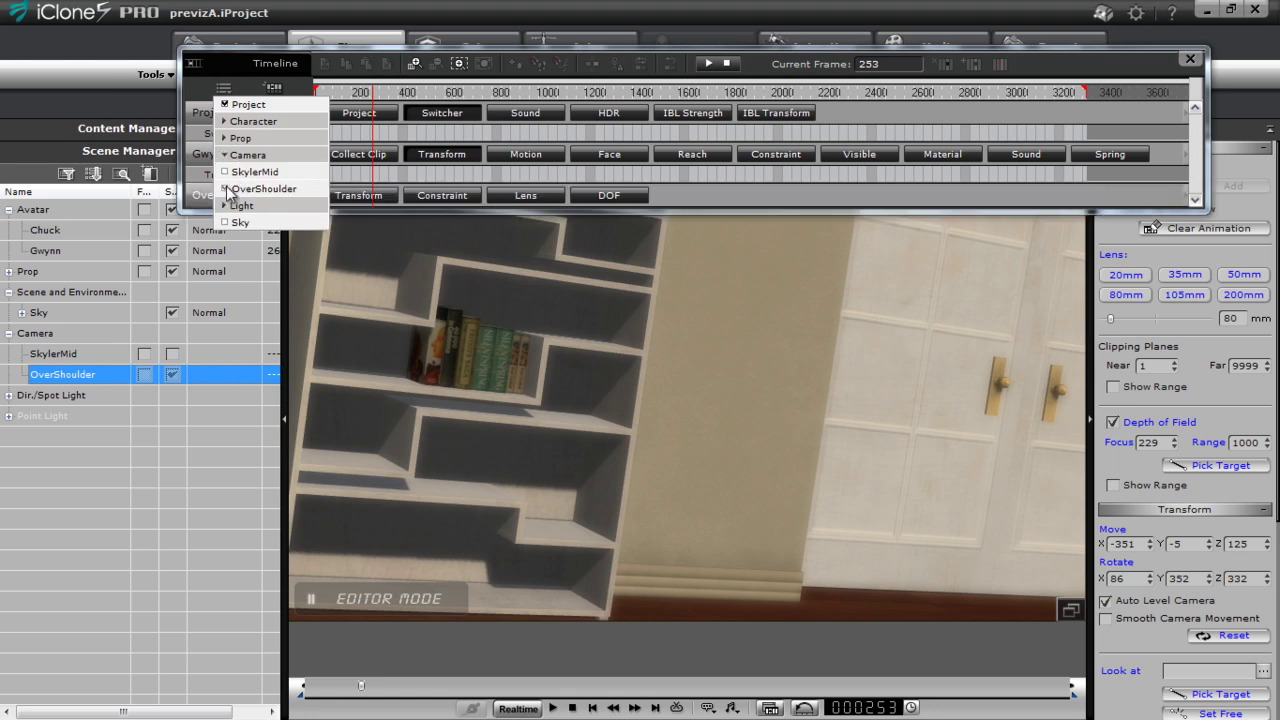
left_click(380, 195)
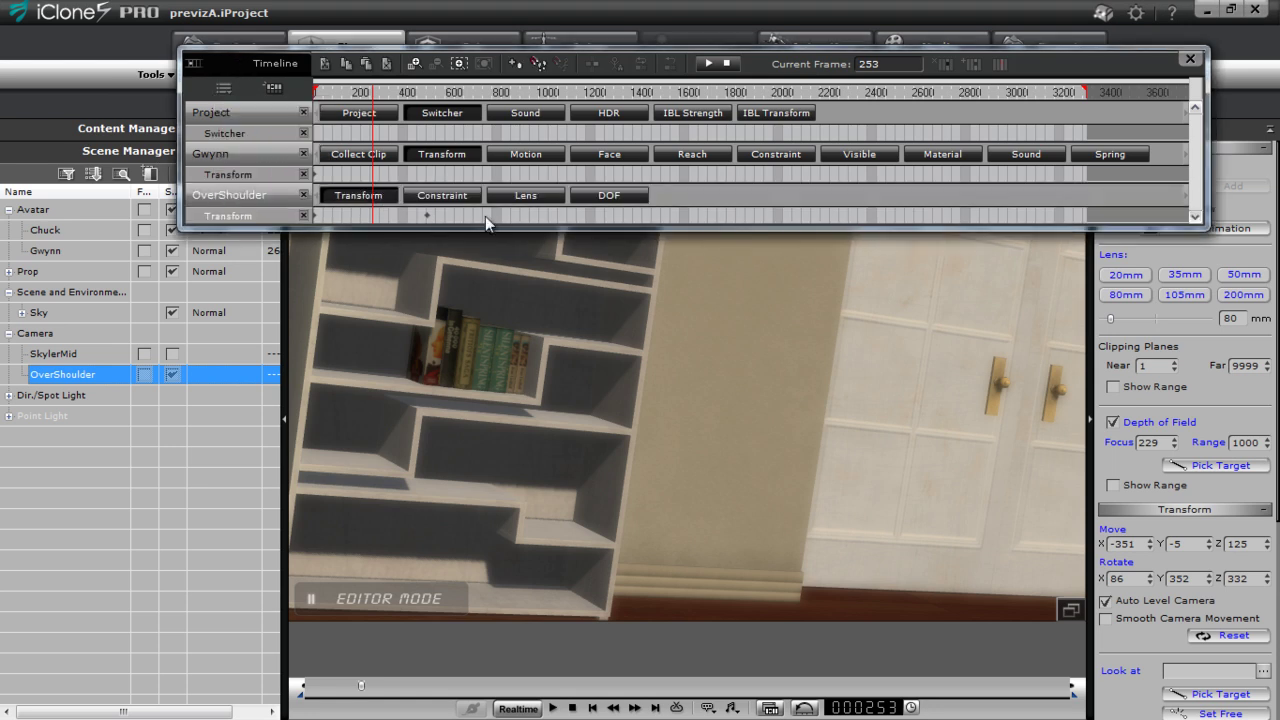
Step: Move the OverShoulder camera's transform key from frame 492 to the start of the timeline
left_click(426, 216)
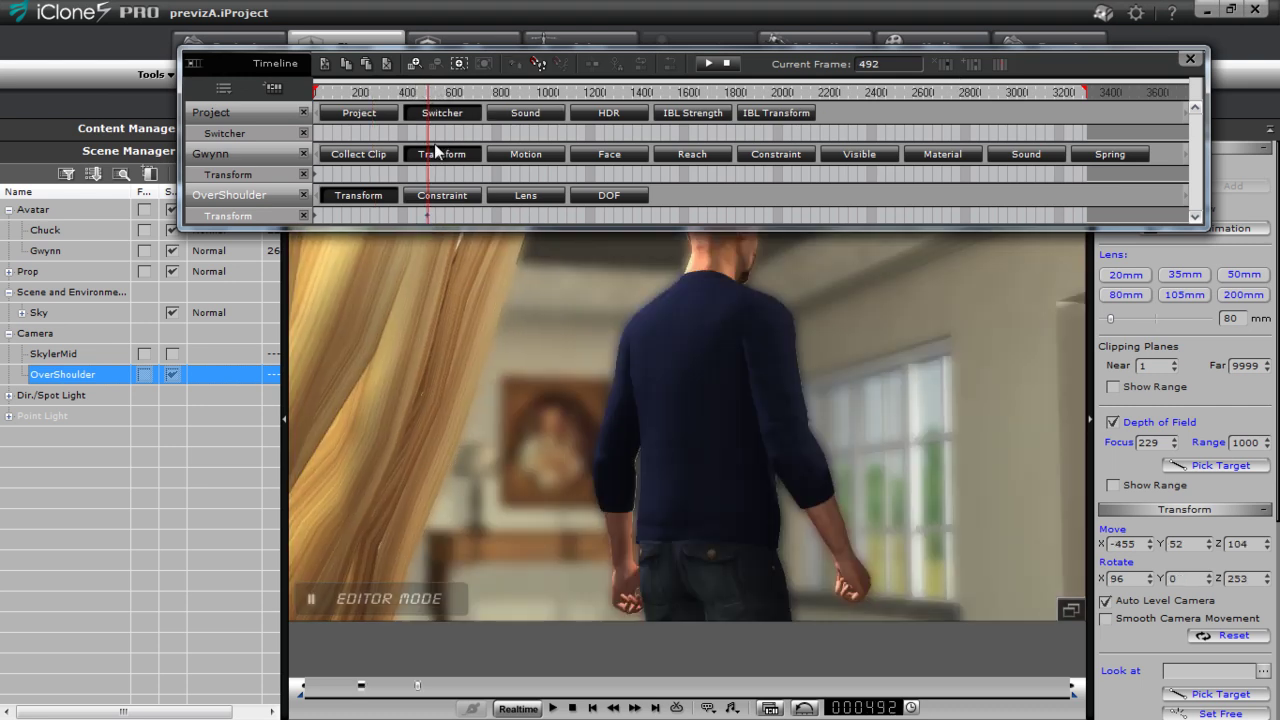
scroll(436, 150, "up", 6)
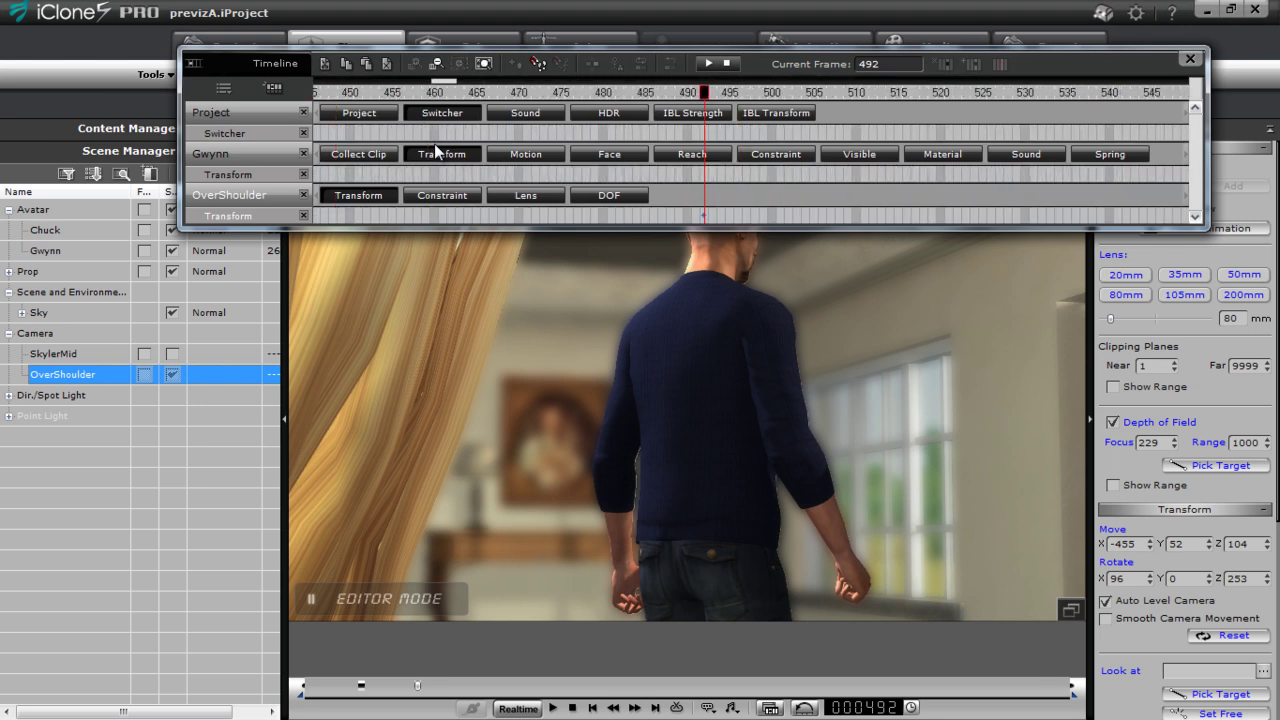
scroll(436, 150, "down", 5)
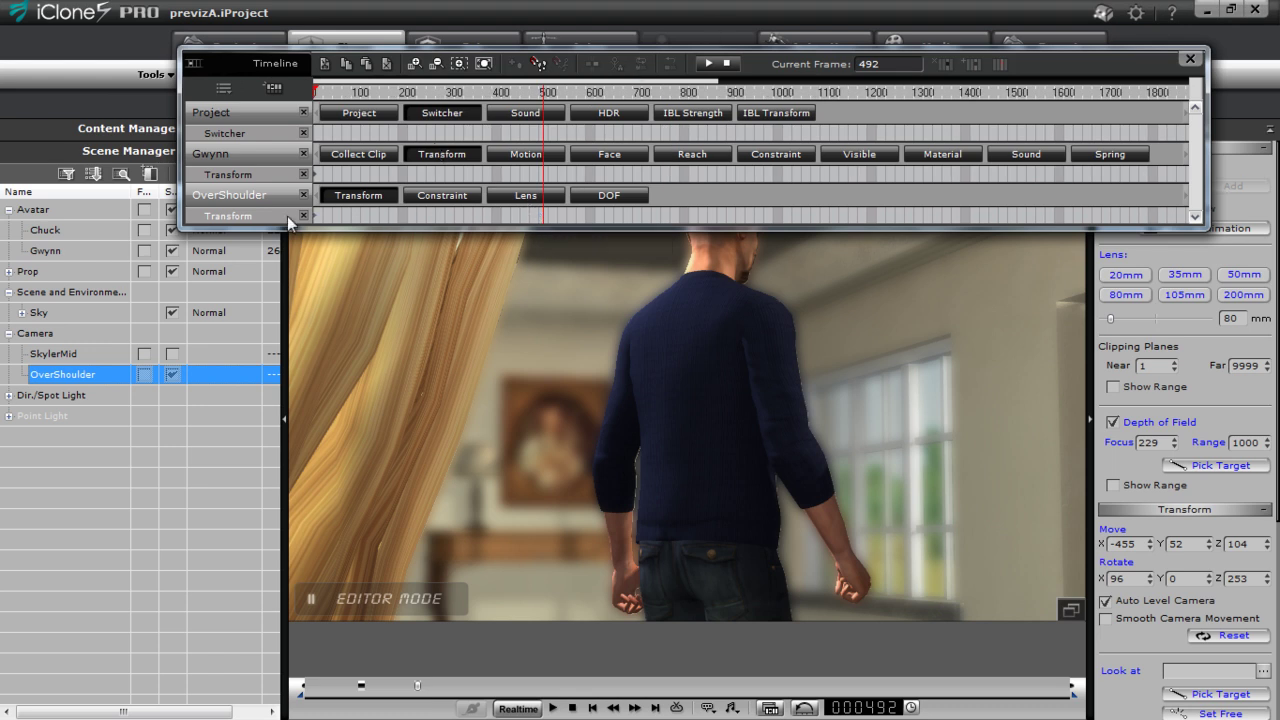
Step: Play and scrub the OverShoulder shot to check the framing, stopping at frame 403
left_click_drag(359, 90, 496, 101)
key("space")
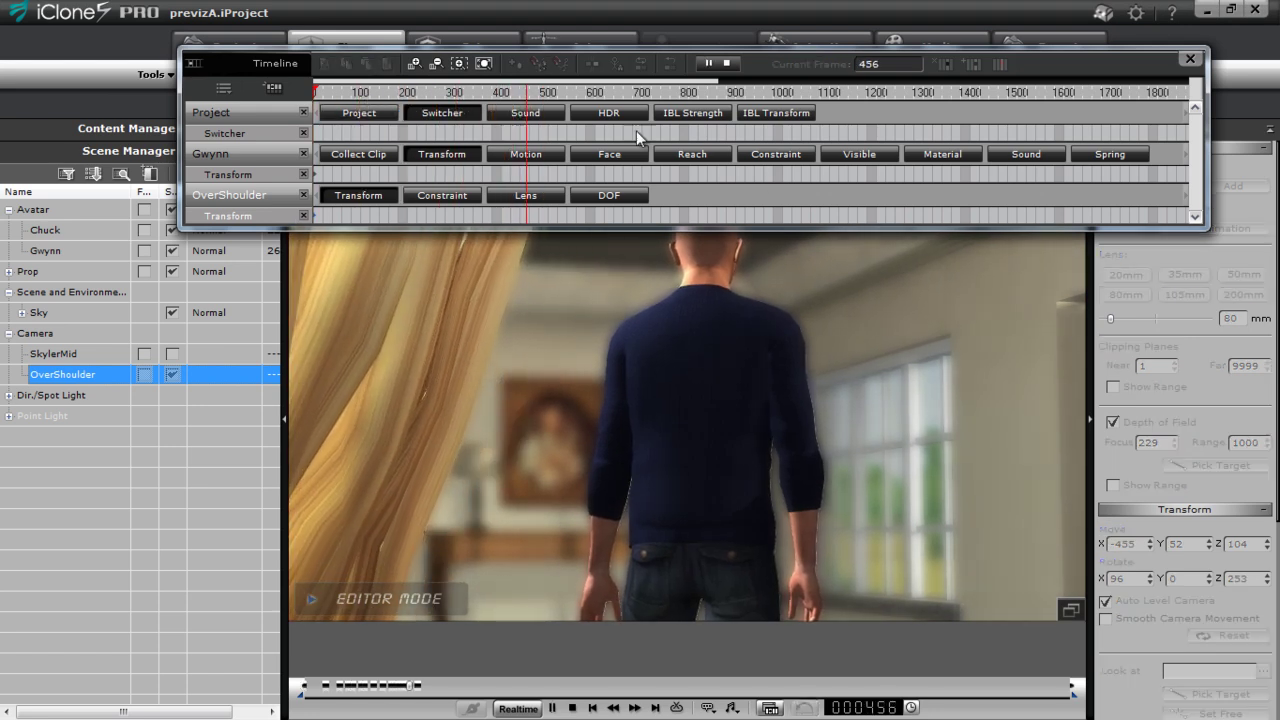
key("space")
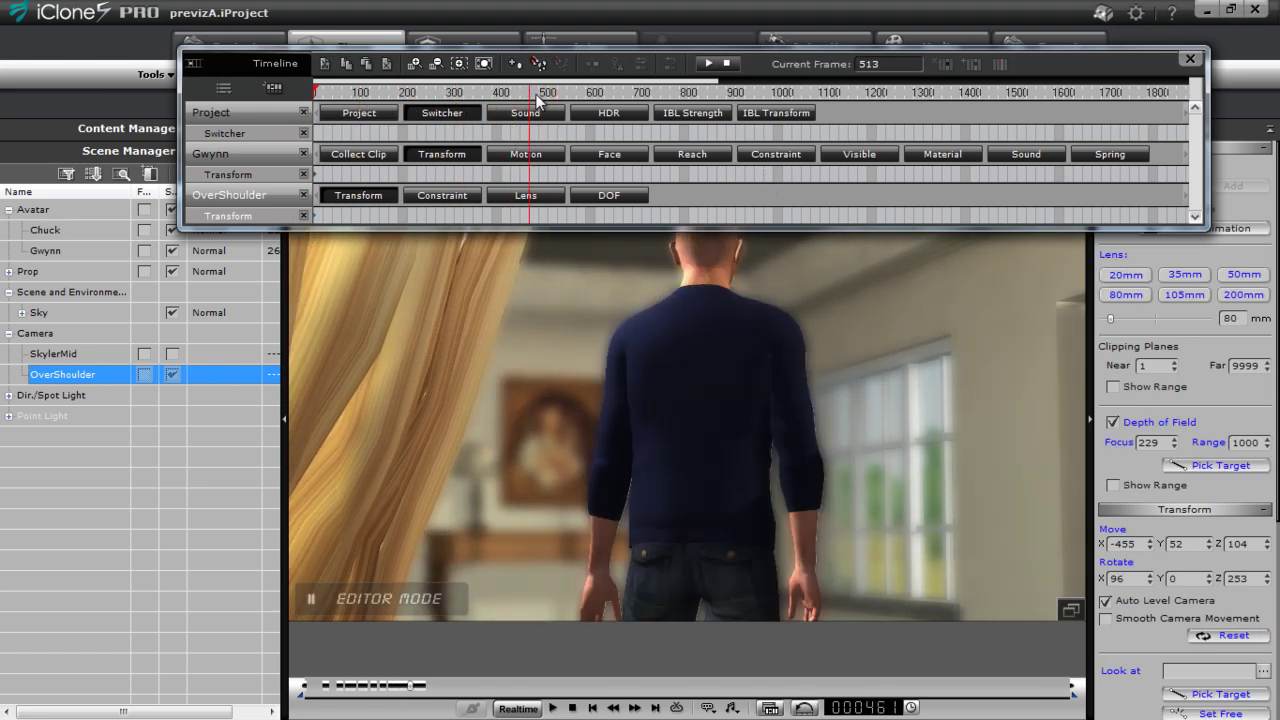
mouse_move(507, 98)
left_mouse_down()
mouse_move(482, 98)
mouse_move(551, 112)
mouse_move(501, 114)
left_mouse_up()
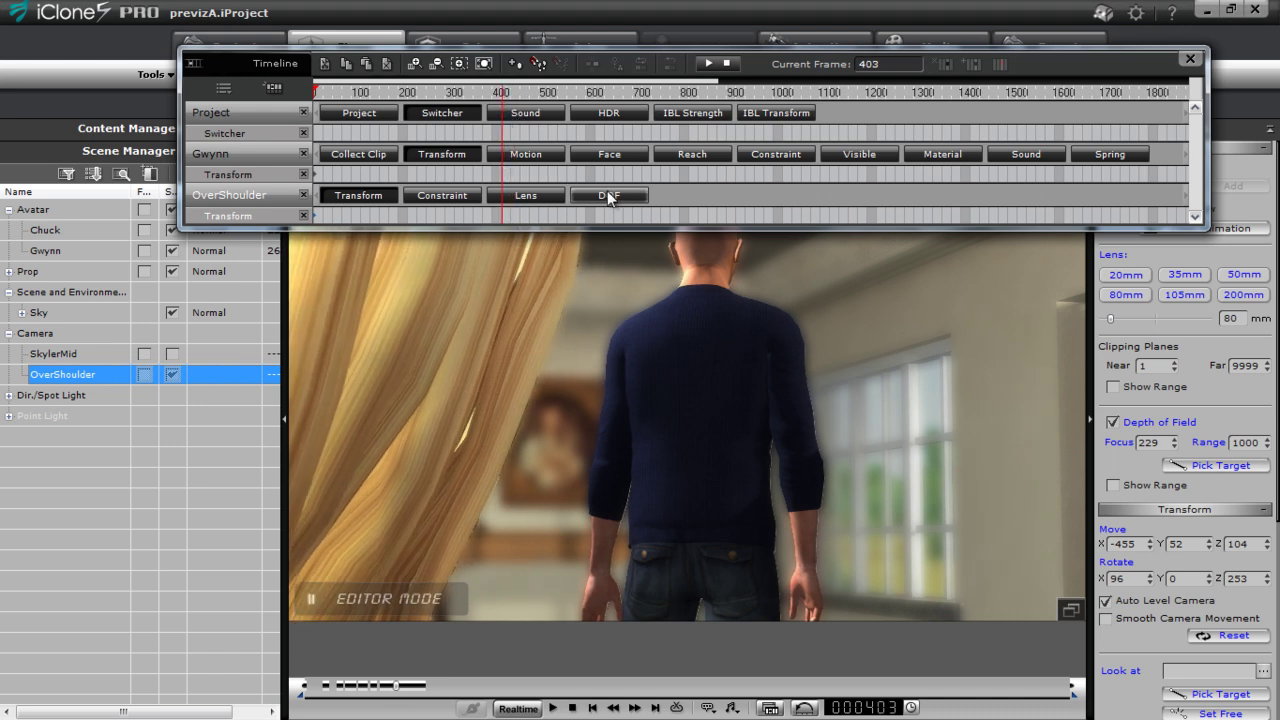
Step: Display the OverShoulder camera's DOF track and review the shot from frame 371, stopping at frame 429
left_click(609, 196)
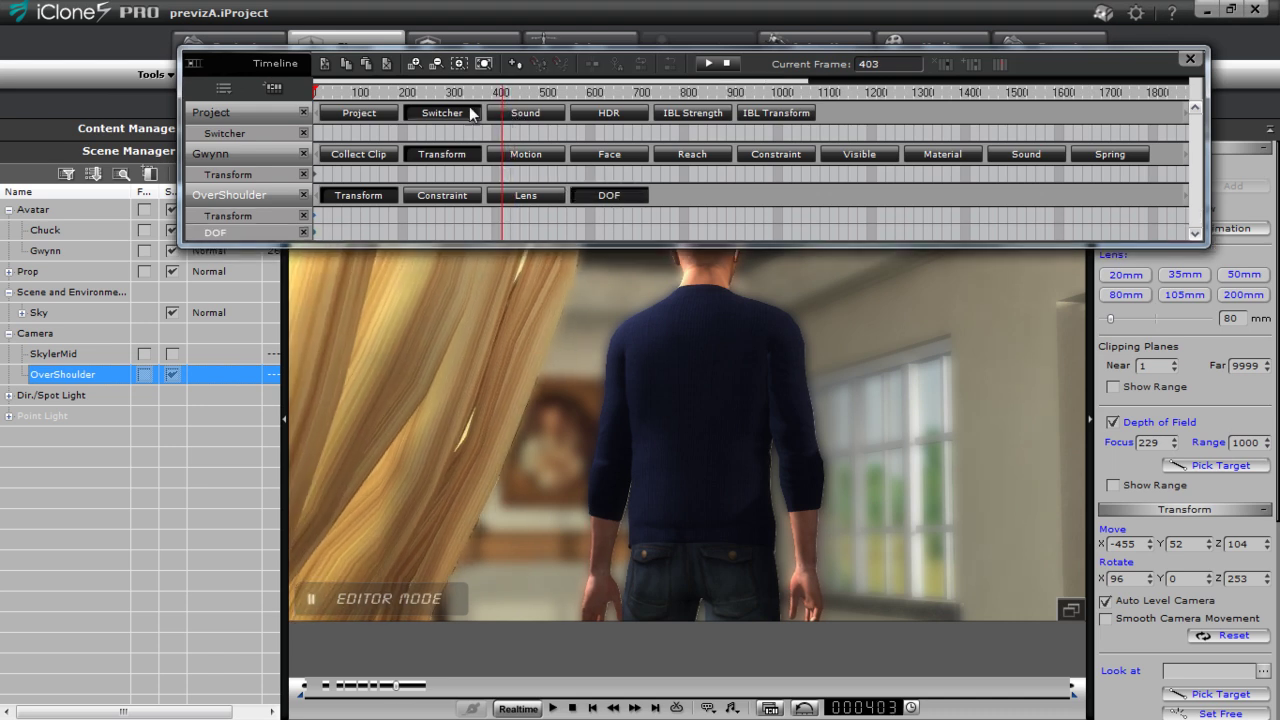
left_click_drag(507, 90, 487, 91)
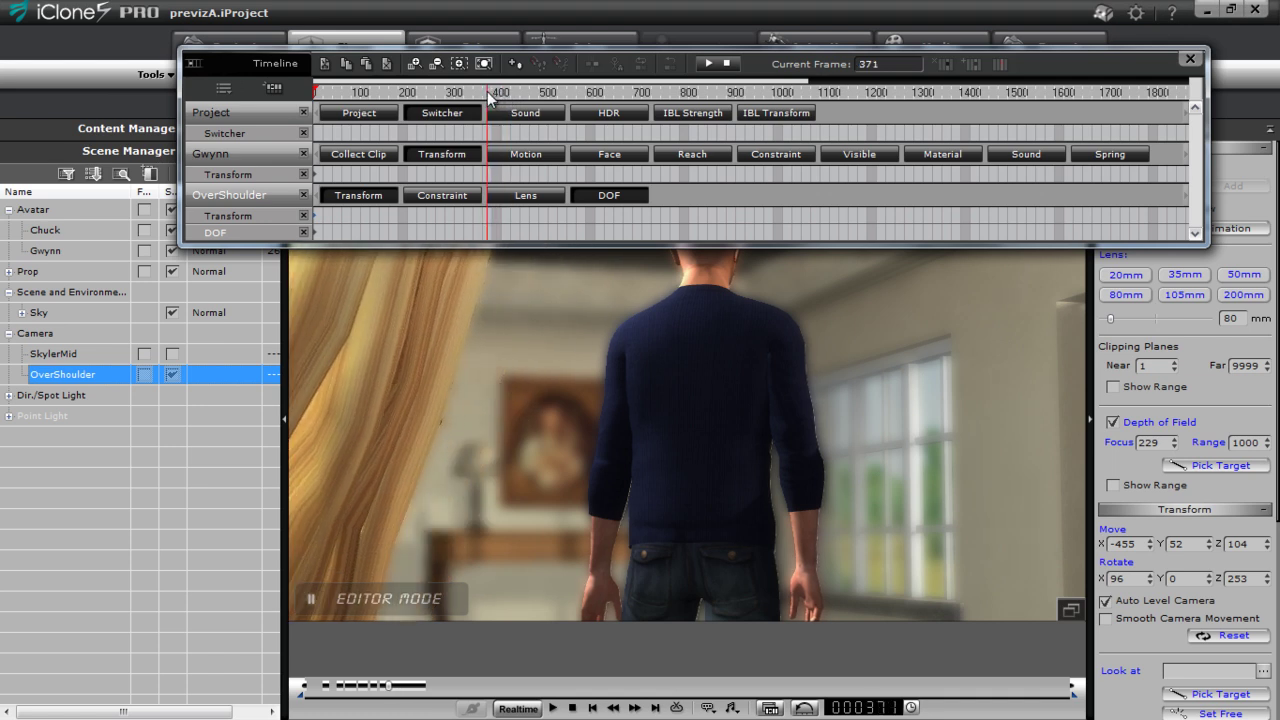
key("space")
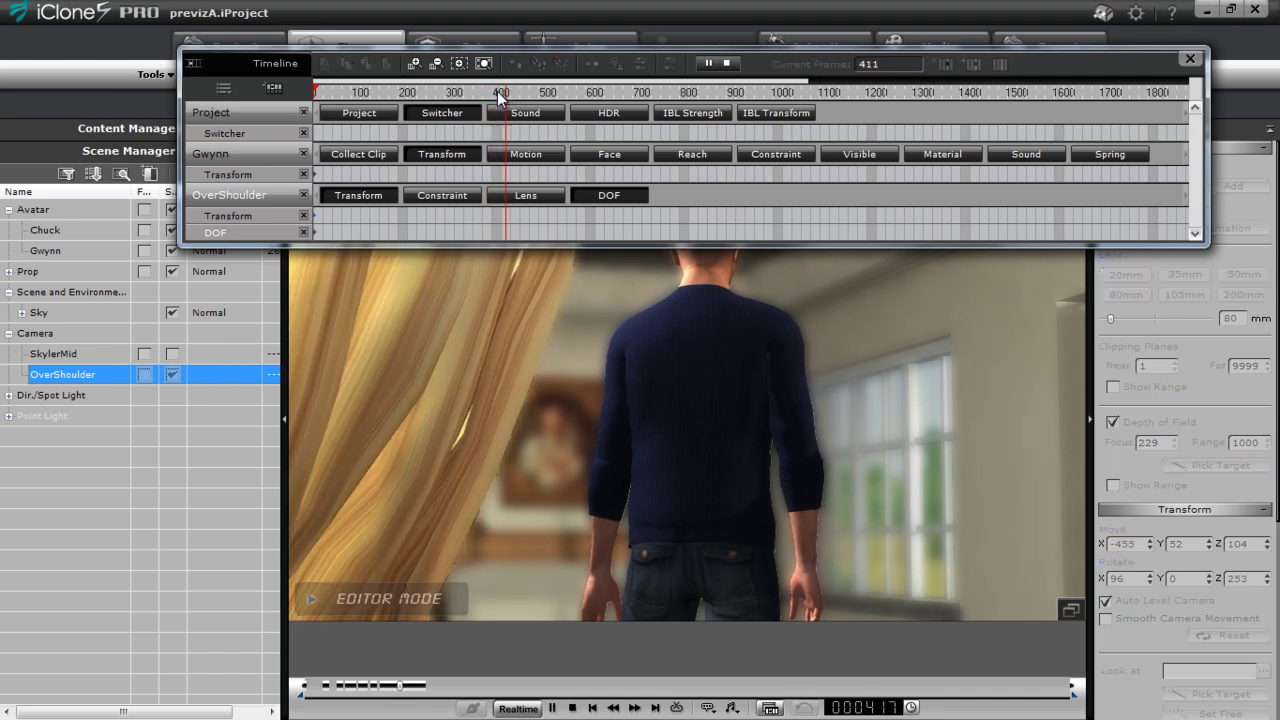
left_click_drag(498, 91, 514, 91)
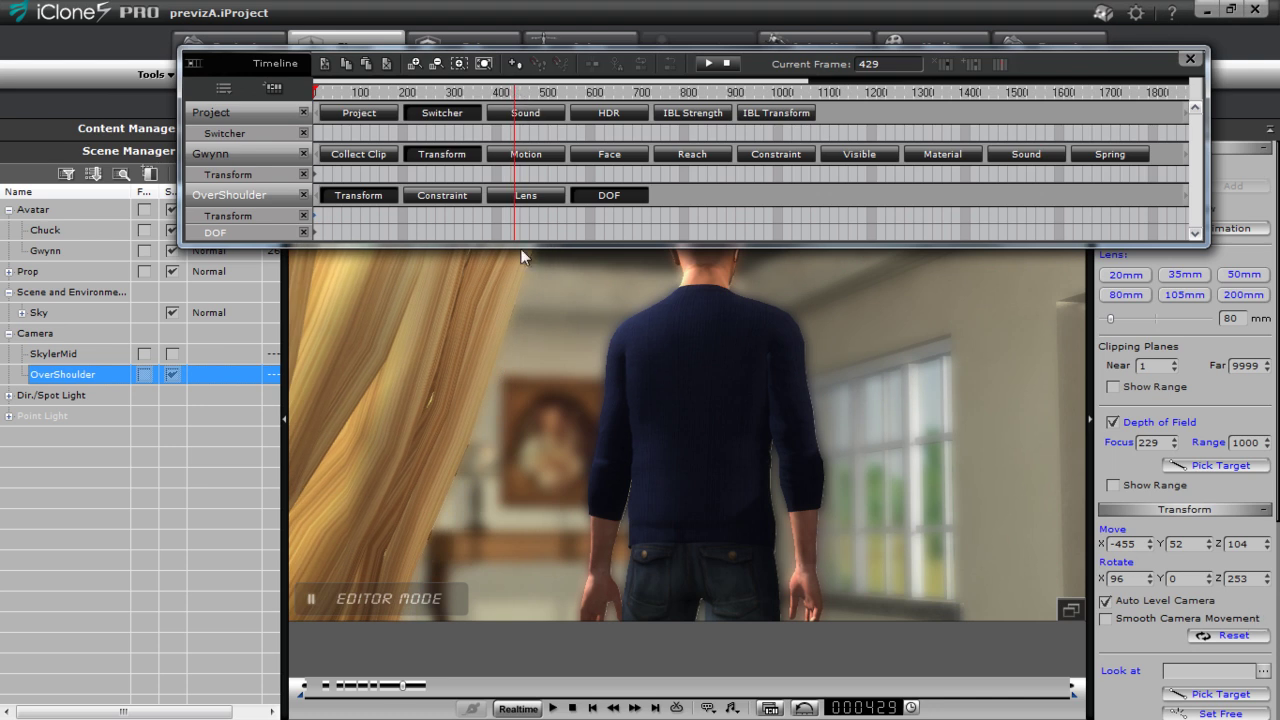
Step: Add a DOF key for the OverShoulder camera at frame 429 and focus it on the curtain, with focus 100 and range 300
left_click(511, 63)
left_click(541, 93)
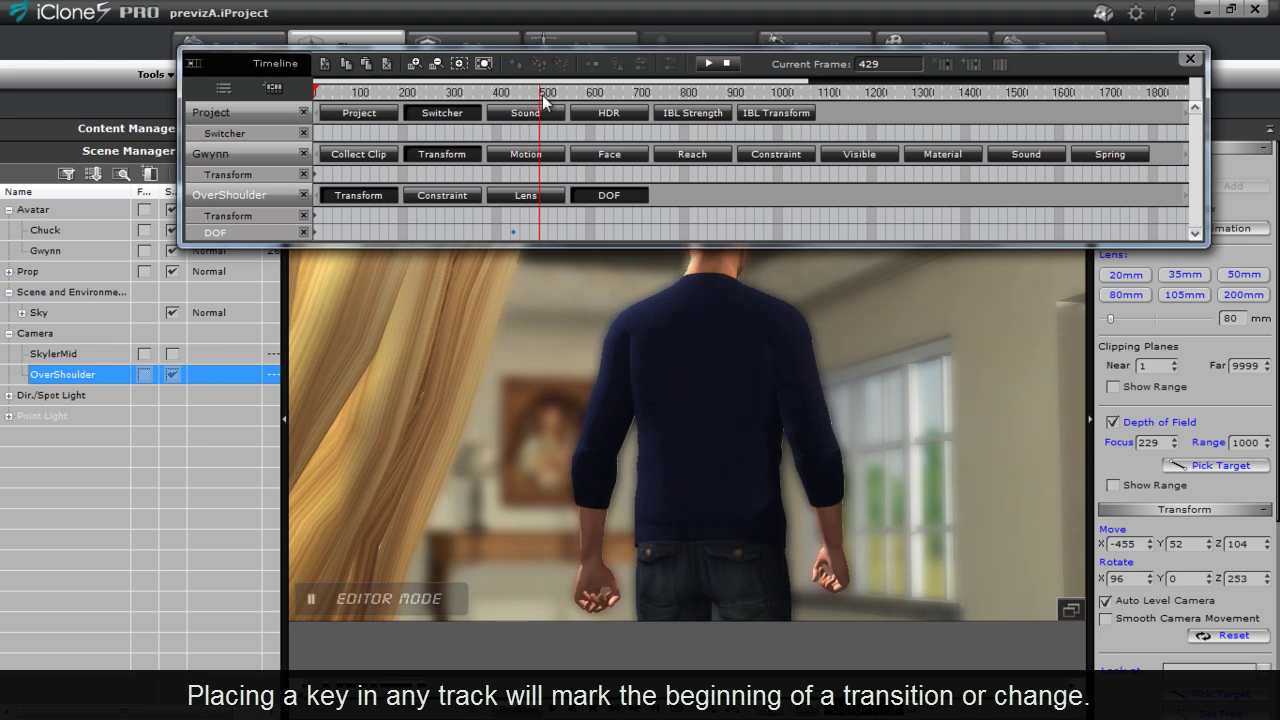
left_click_drag(543, 94, 515, 96)
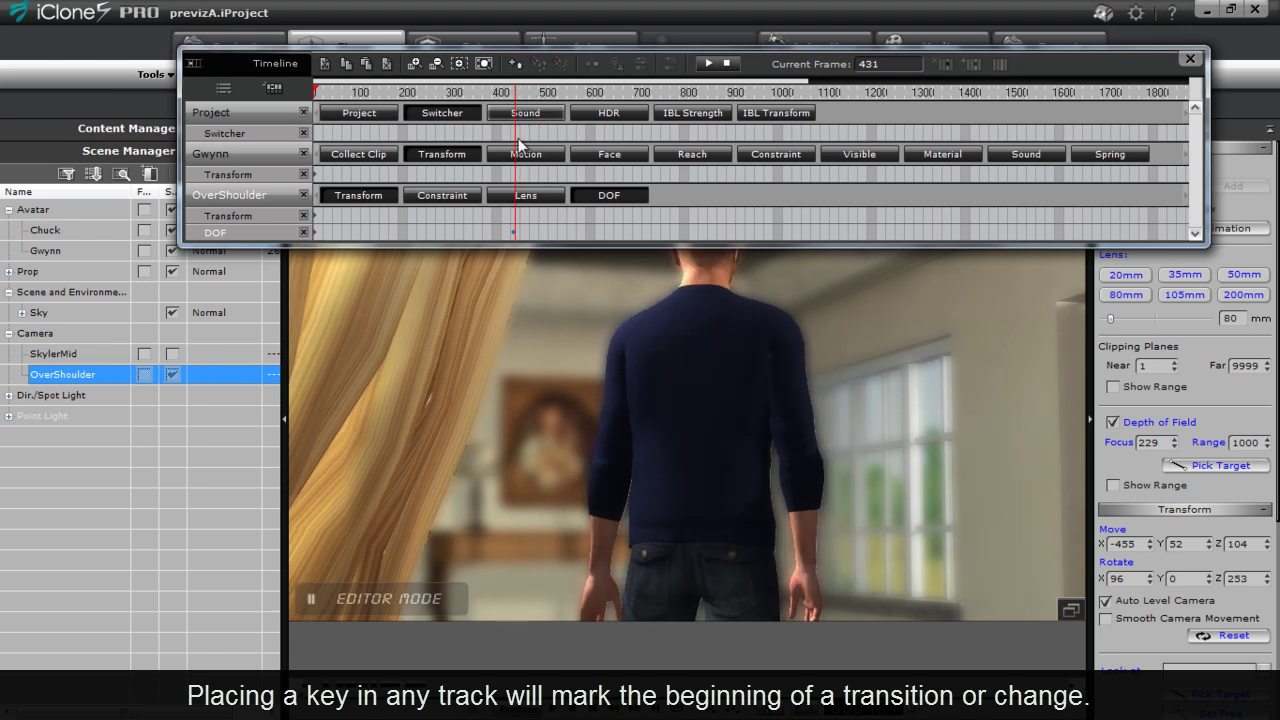
left_click(512, 233)
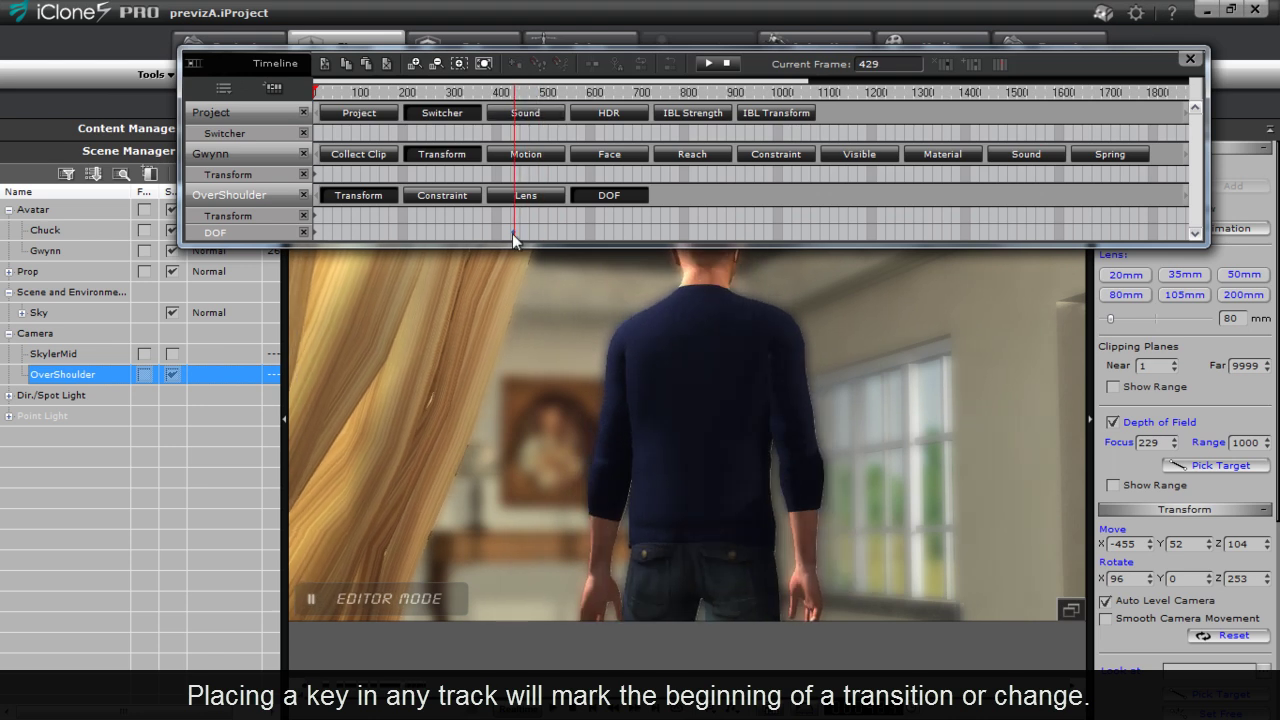
left_click(1212, 468)
left_click(371, 263)
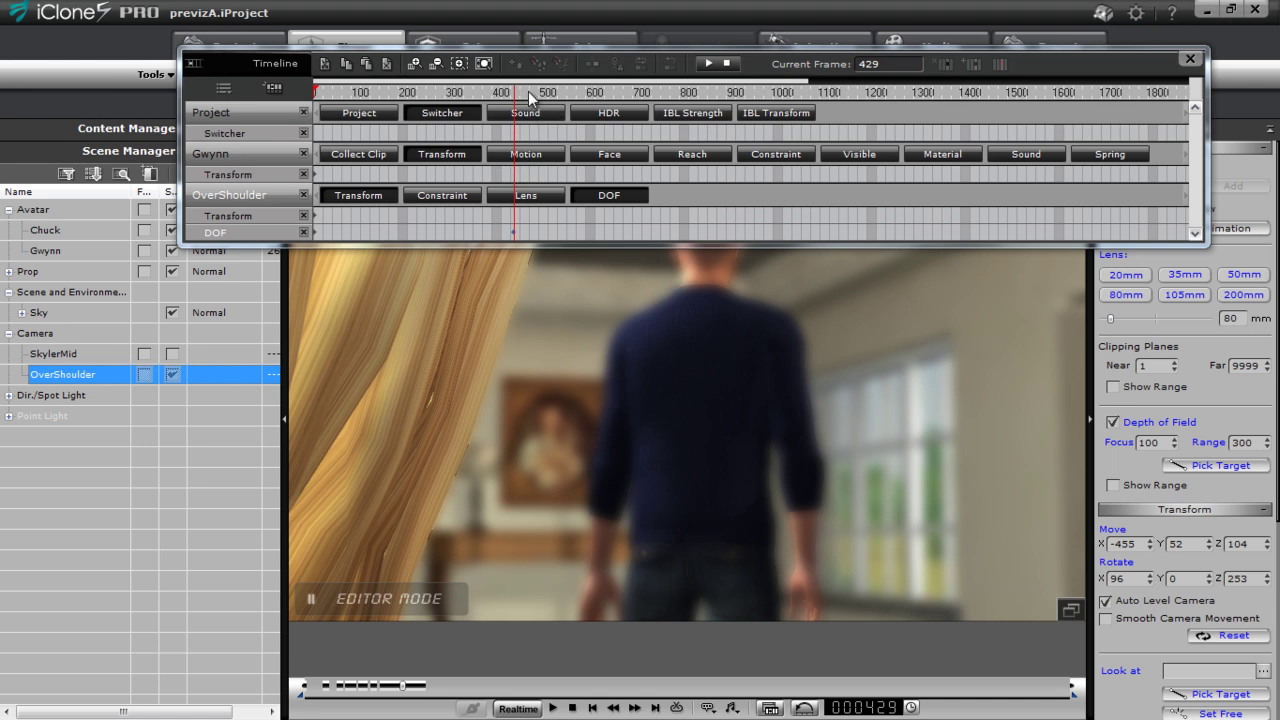
Step: Pick the Chuck avatar as the depth of field target at frame 669 and scrub through the focus change back to frame 577
scroll(514, 90, "up", 5)
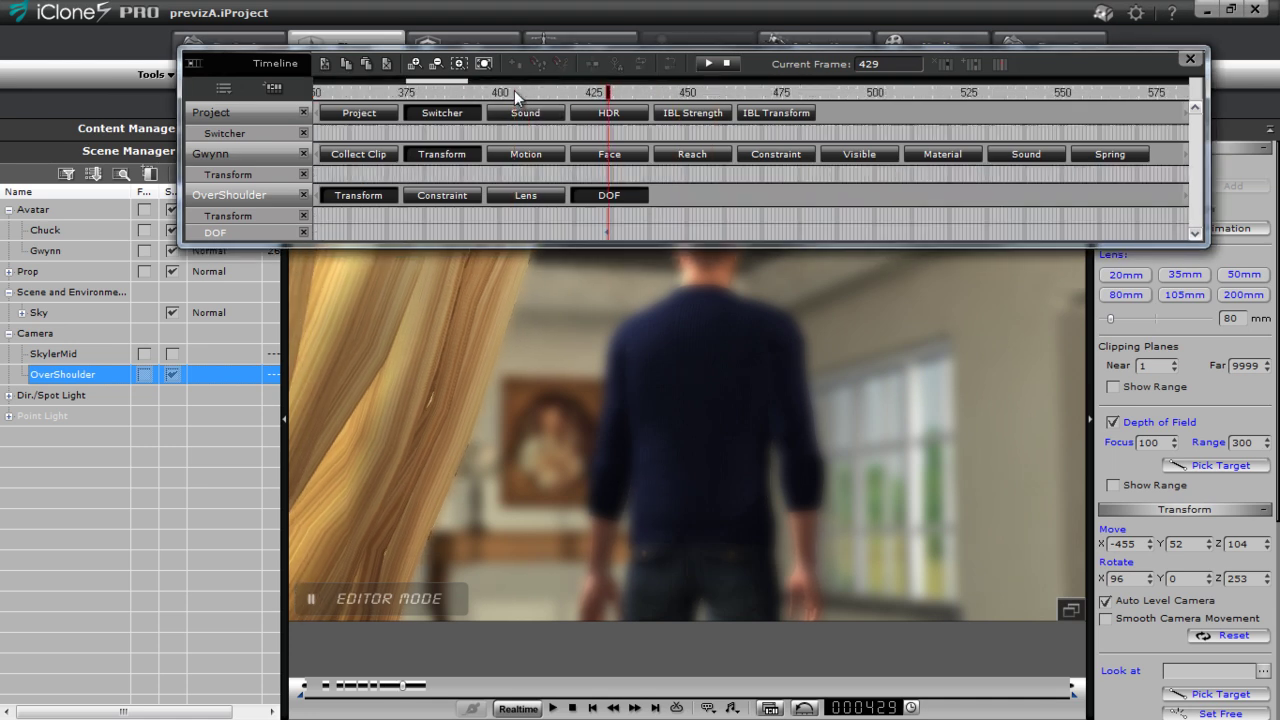
scroll(514, 90, "down", 6)
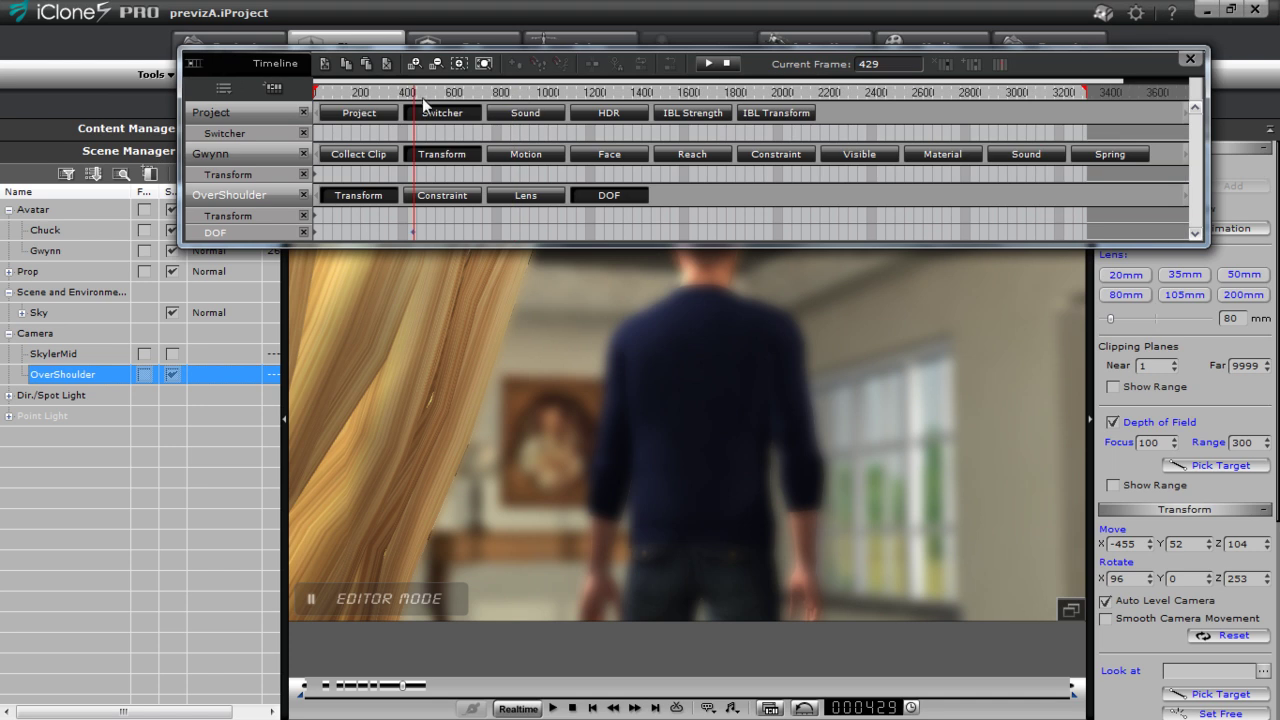
left_click_drag(412, 90, 470, 92)
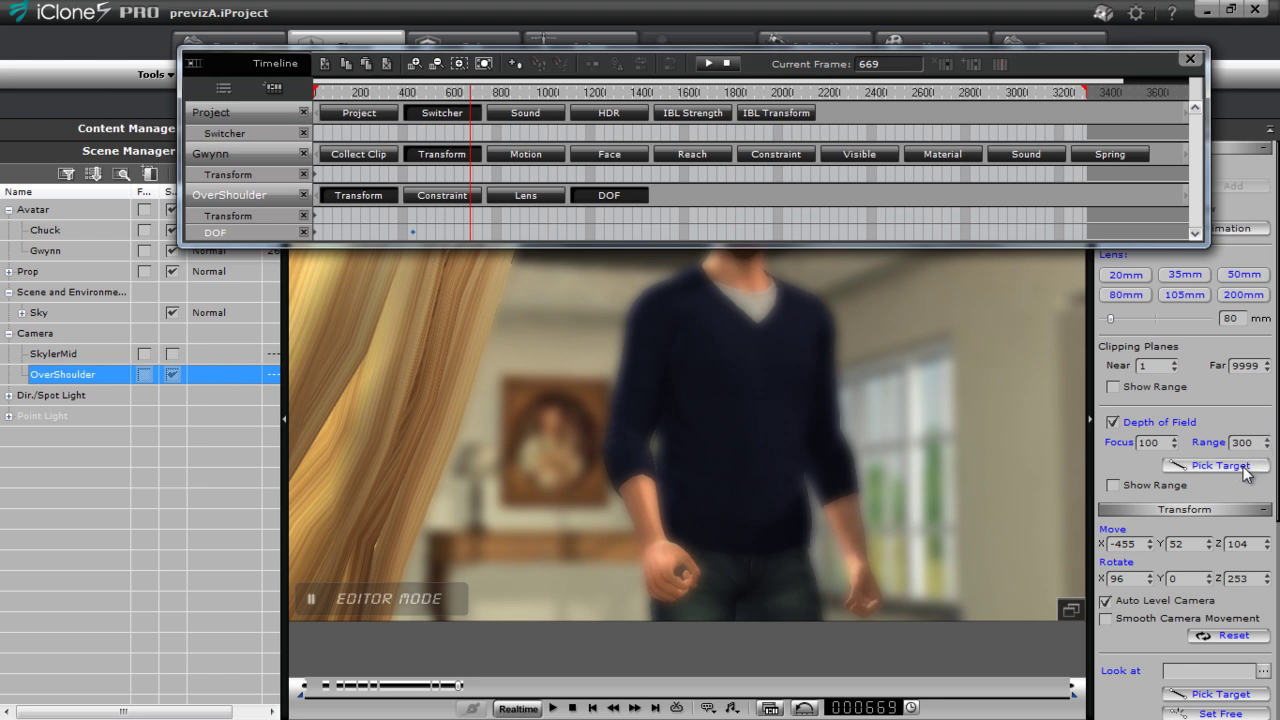
left_click(743, 255)
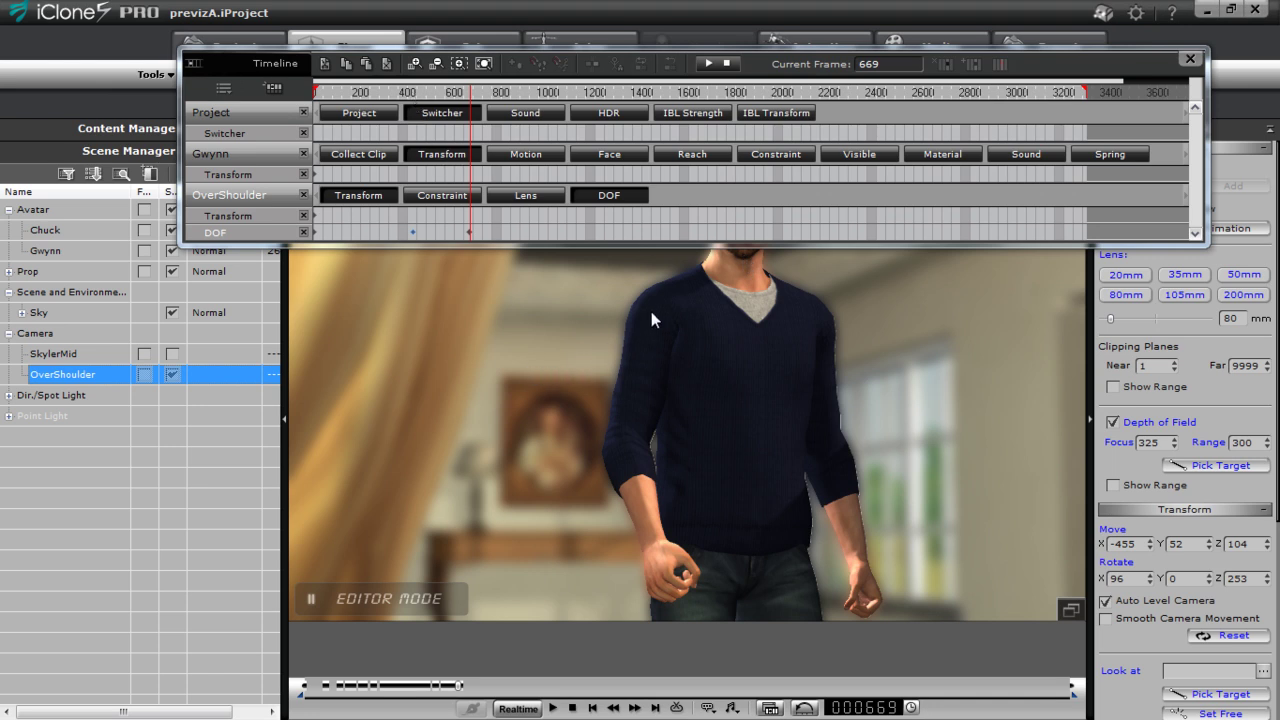
mouse_move(448, 96)
left_mouse_down()
mouse_move(398, 92)
mouse_move(472, 102)
left_mouse_up()
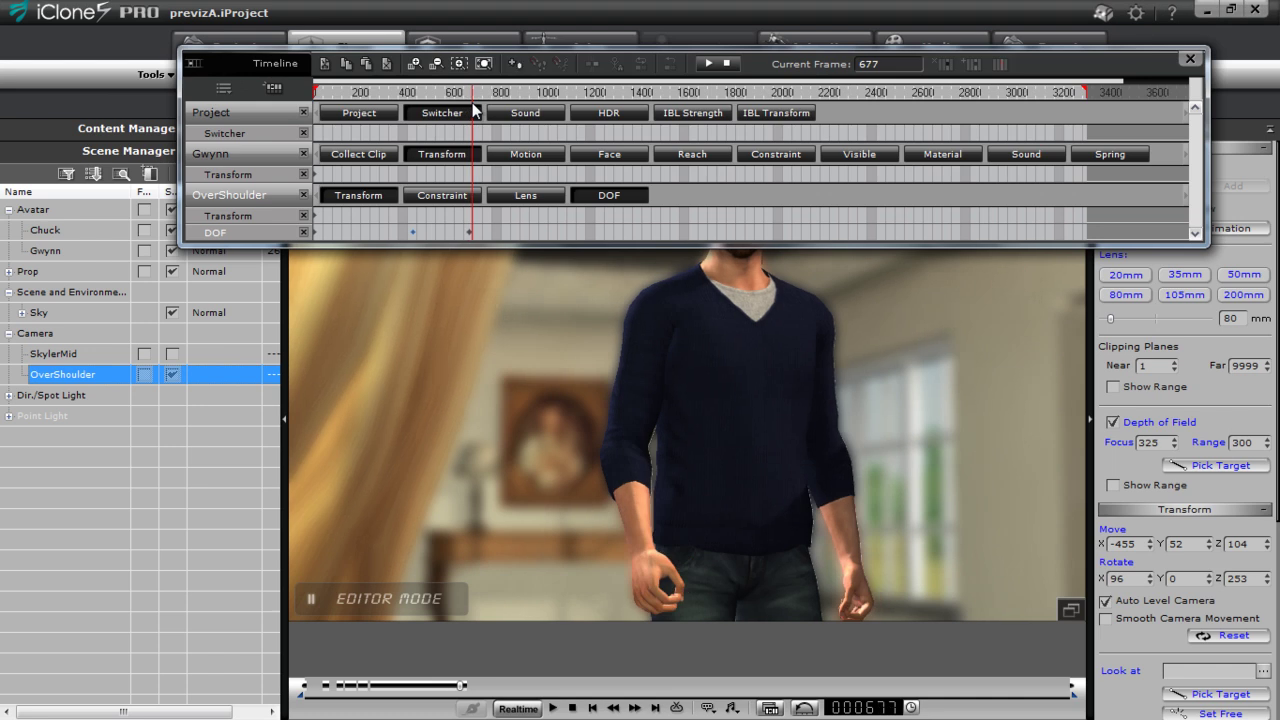
left_click_drag(474, 92, 448, 92)
Step: Display the OverShoulder camera's Constraint tracks and set its Look At free at frame 577
left_click_drag(219, 71, 278, 29)
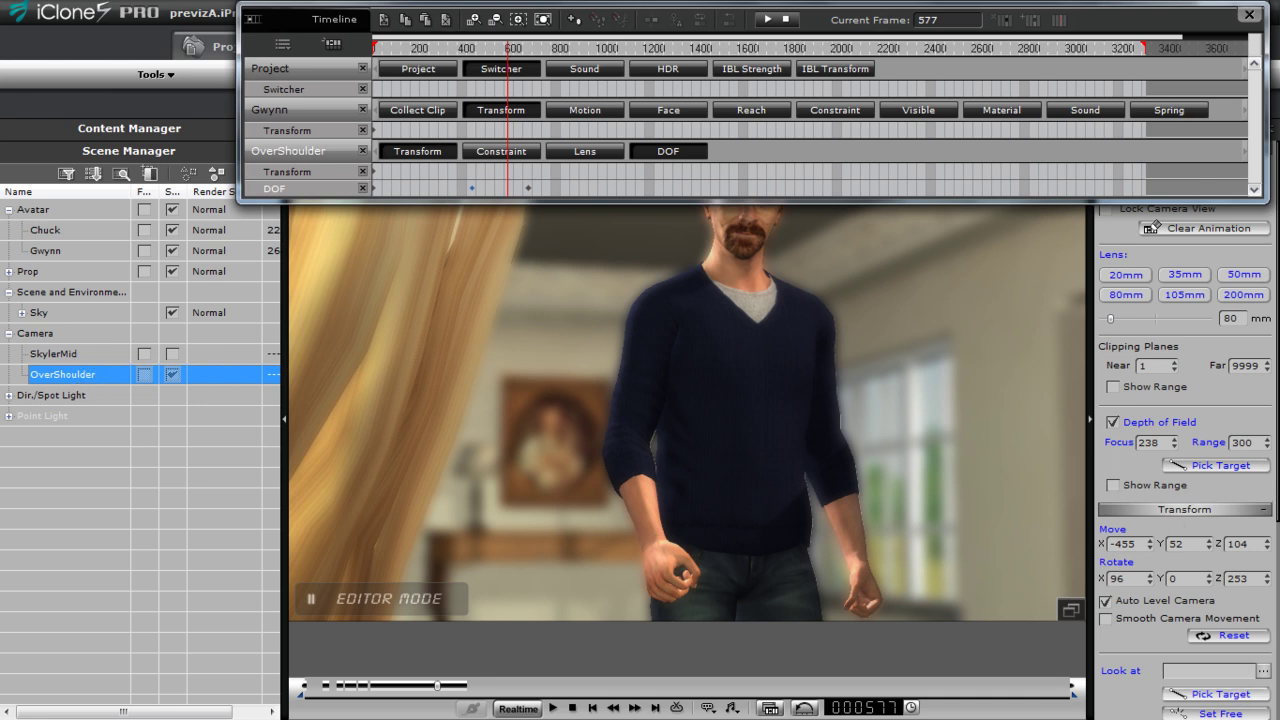
scroll(1277, 545, "down", 2)
scroll(1277, 545, "down", 4)
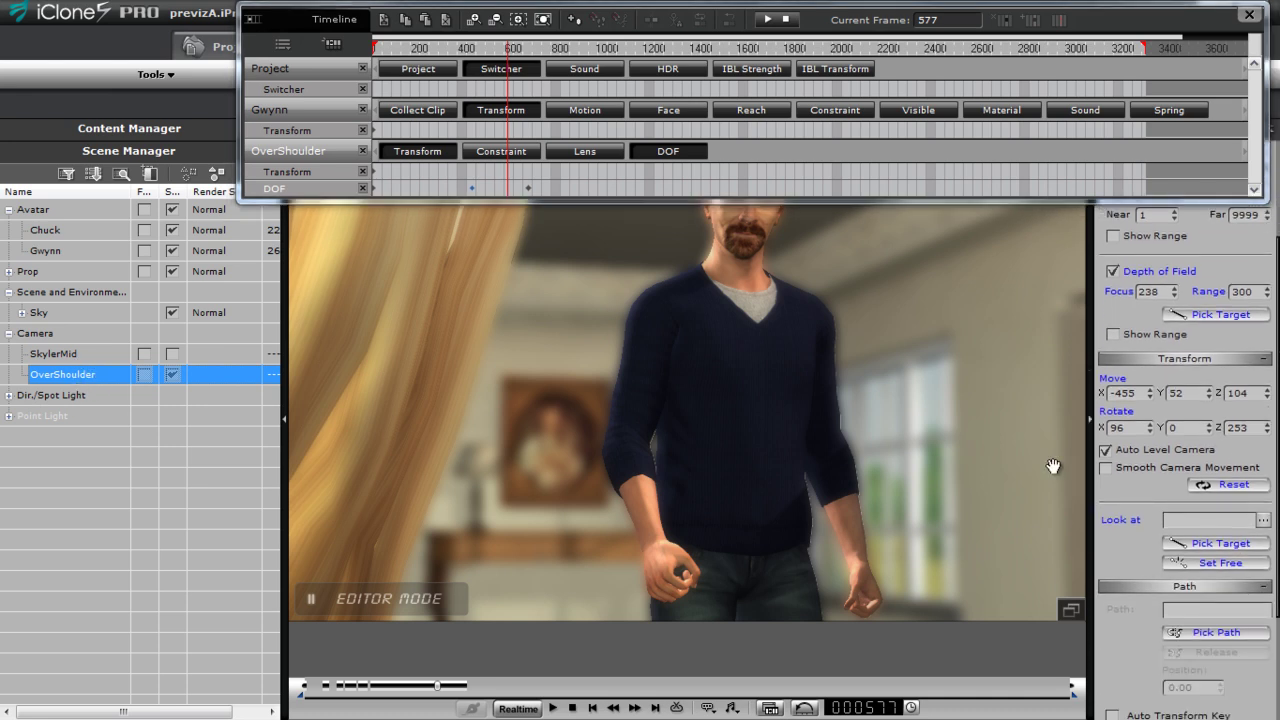
left_click(505, 152)
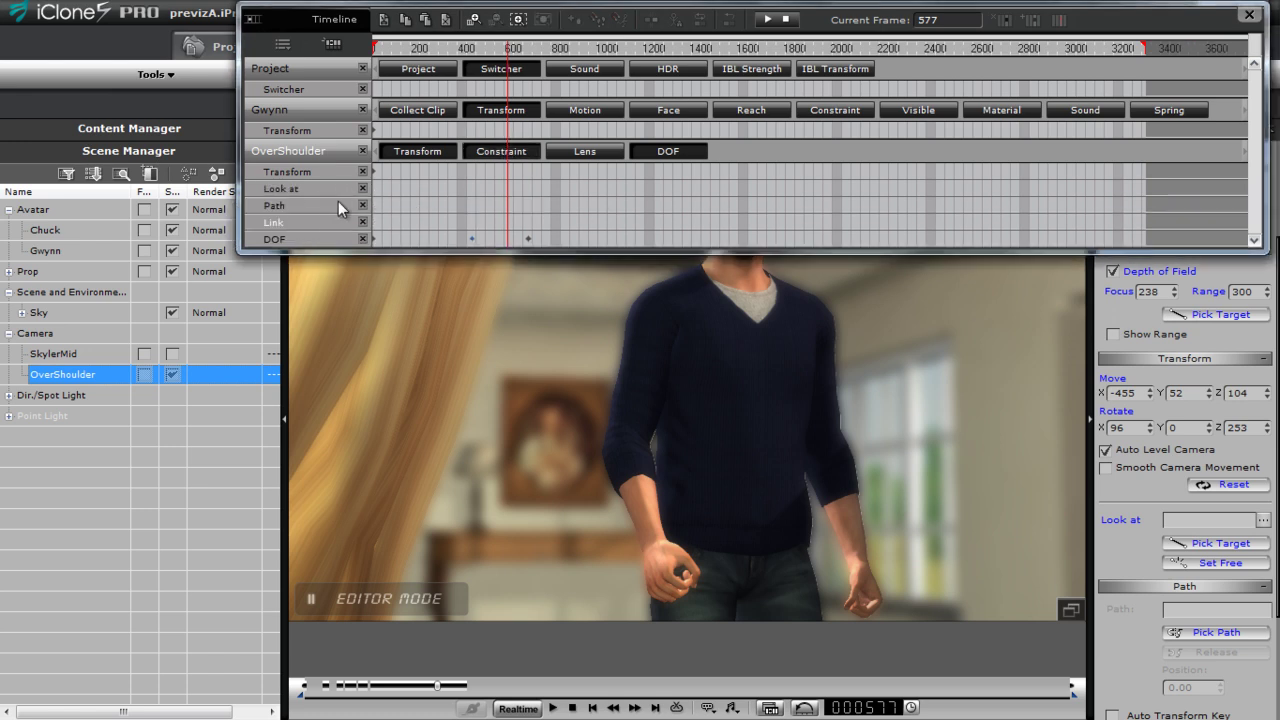
left_click(1234, 563)
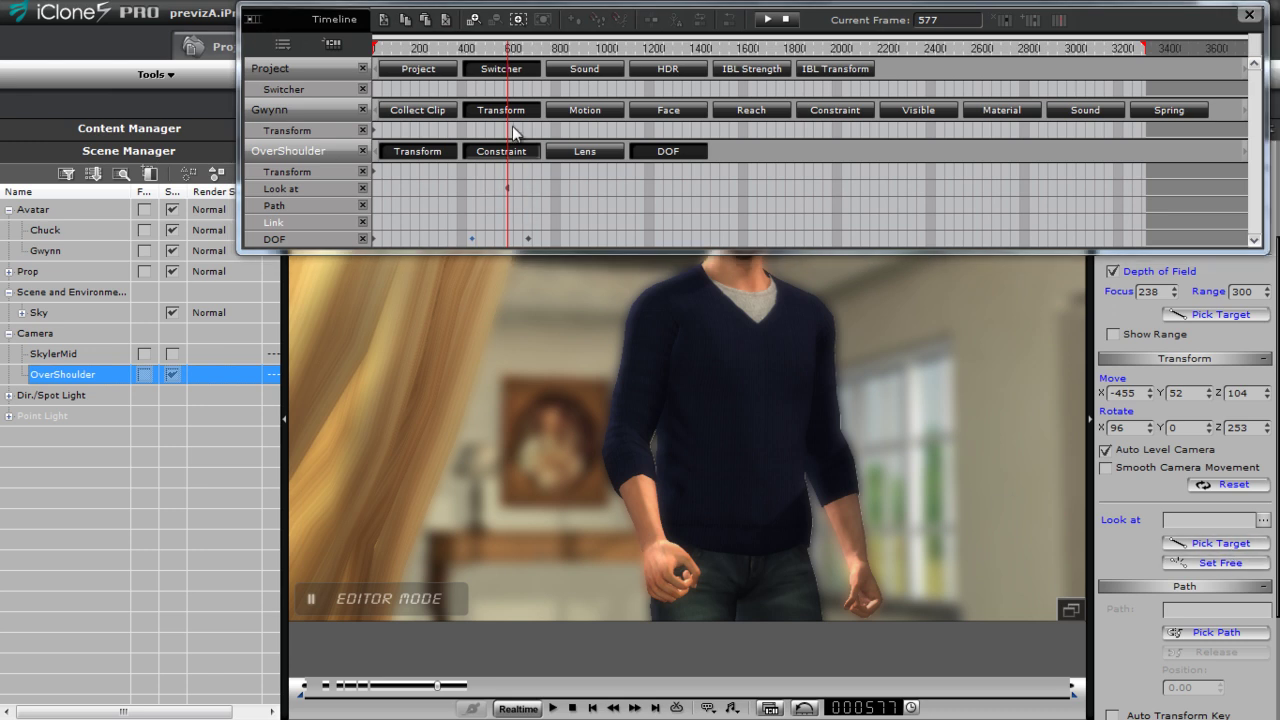
Step: Pick the Chuck avatar as the OverShoulder camera's Look At target at frame 689
left_click_drag(509, 47, 534, 47)
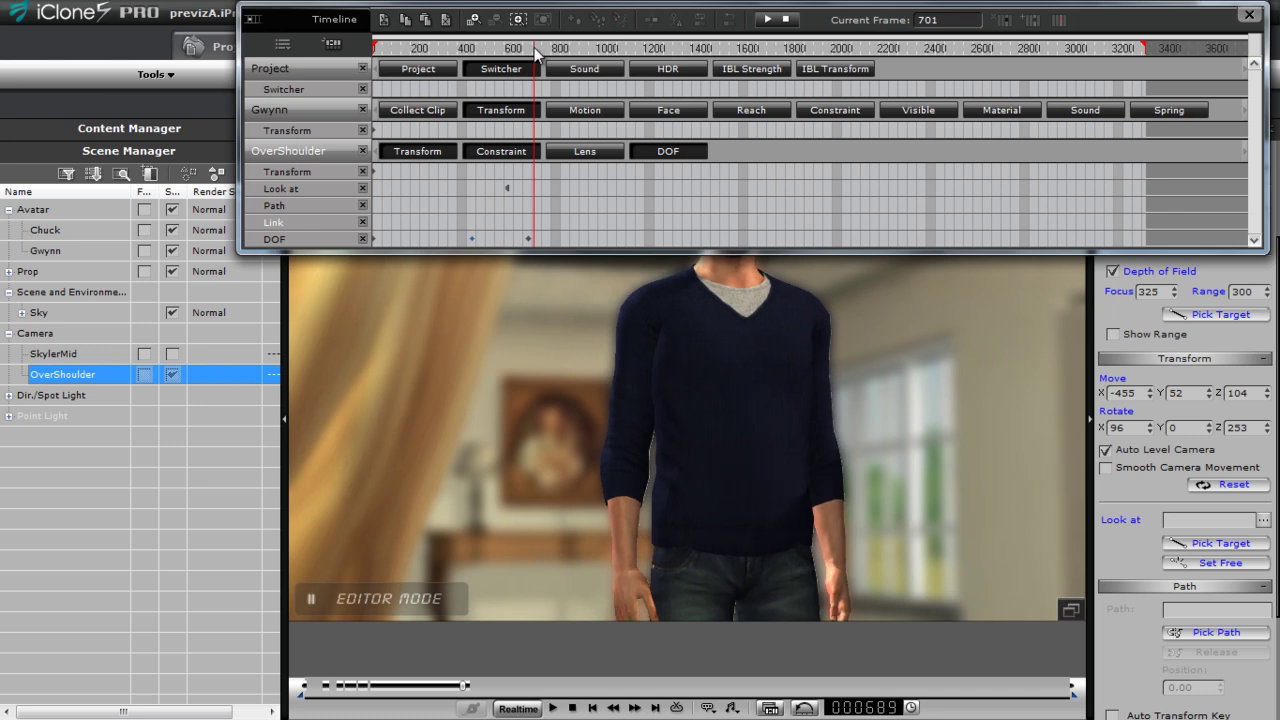
left_click(1234, 543)
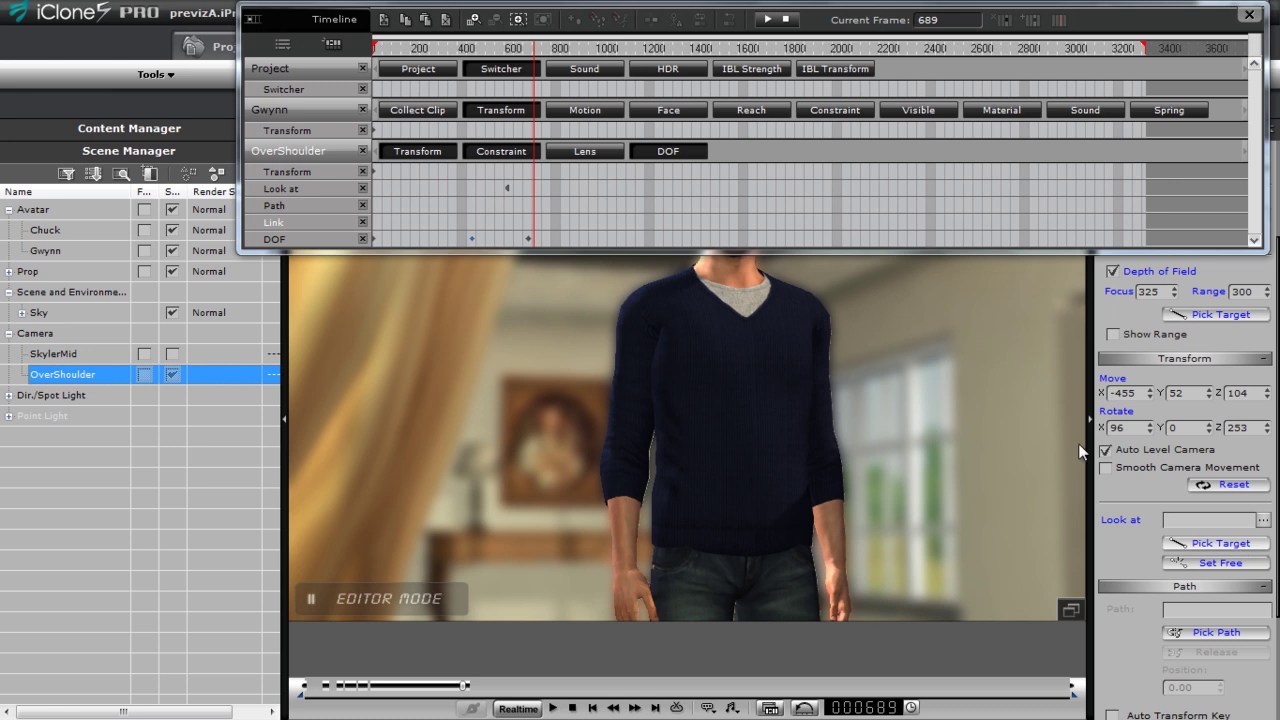
left_click(736, 268)
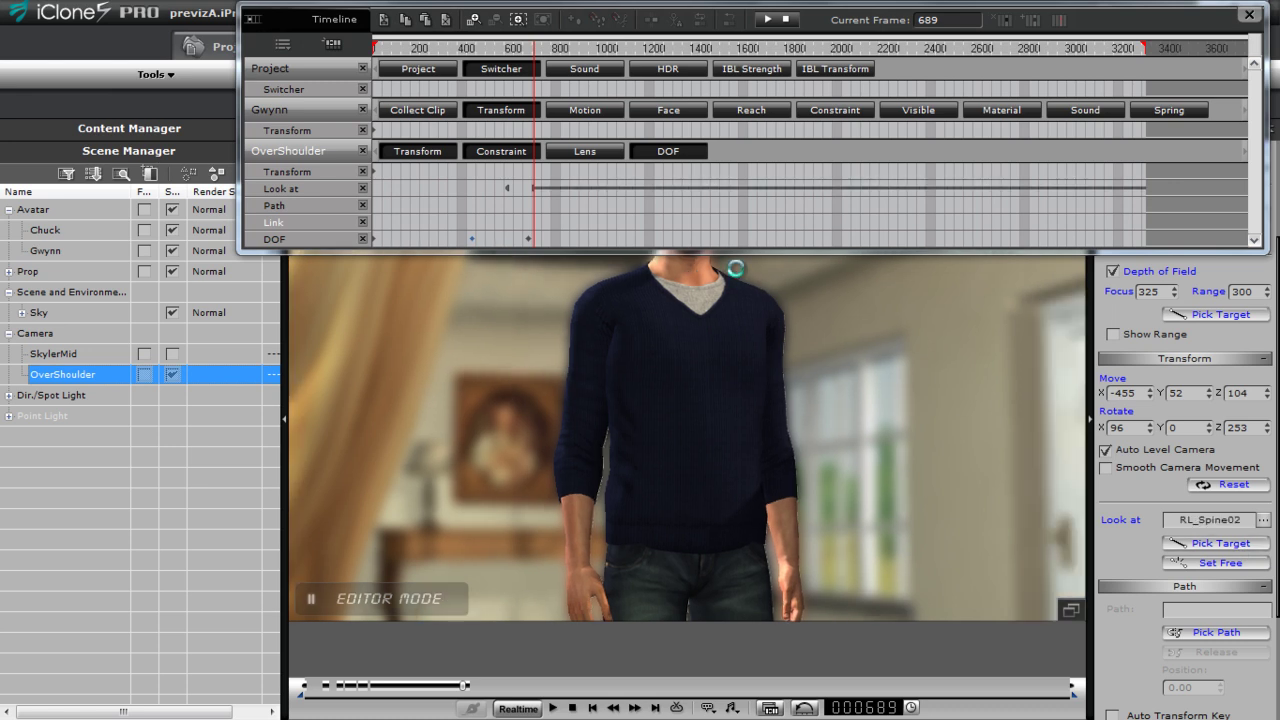
Step: Set the camera's Look At sub-node to RL_Head
left_click(1264, 521)
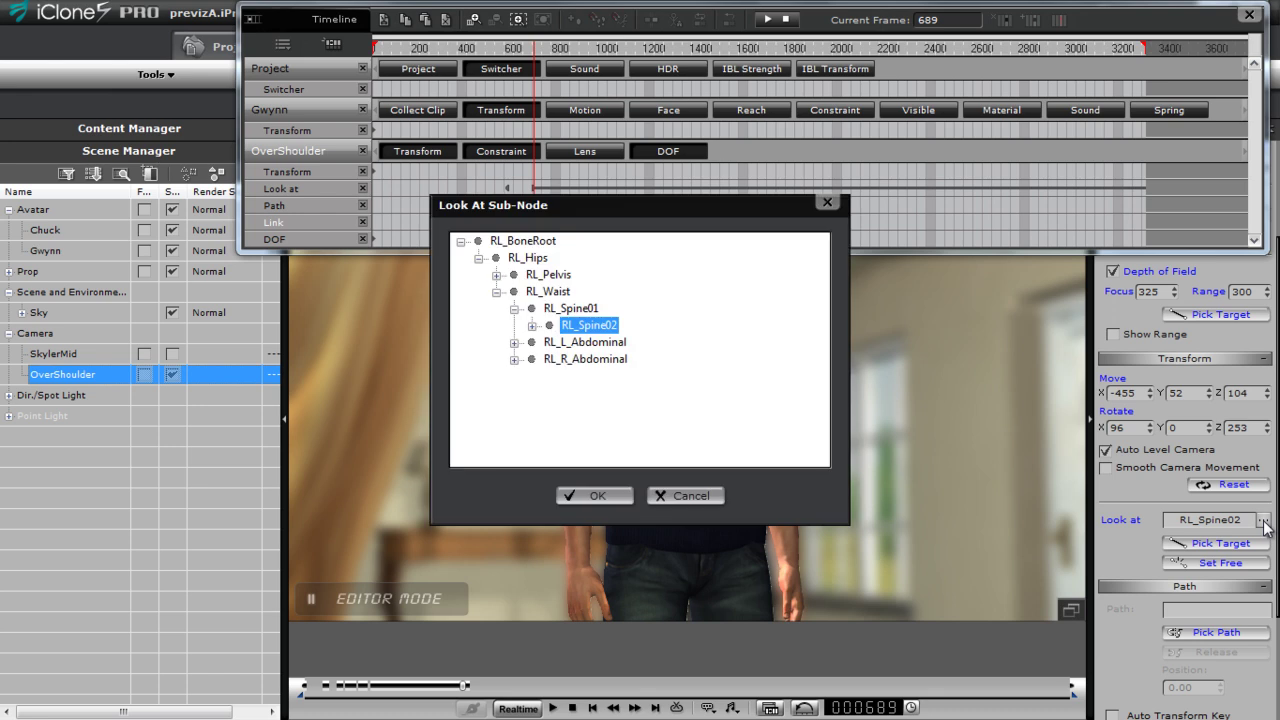
left_click(532, 326)
left_click(550, 342)
left_click(567, 359)
left_click(615, 377)
left_click_drag(667, 210, 385, 206)
left_click(345, 494)
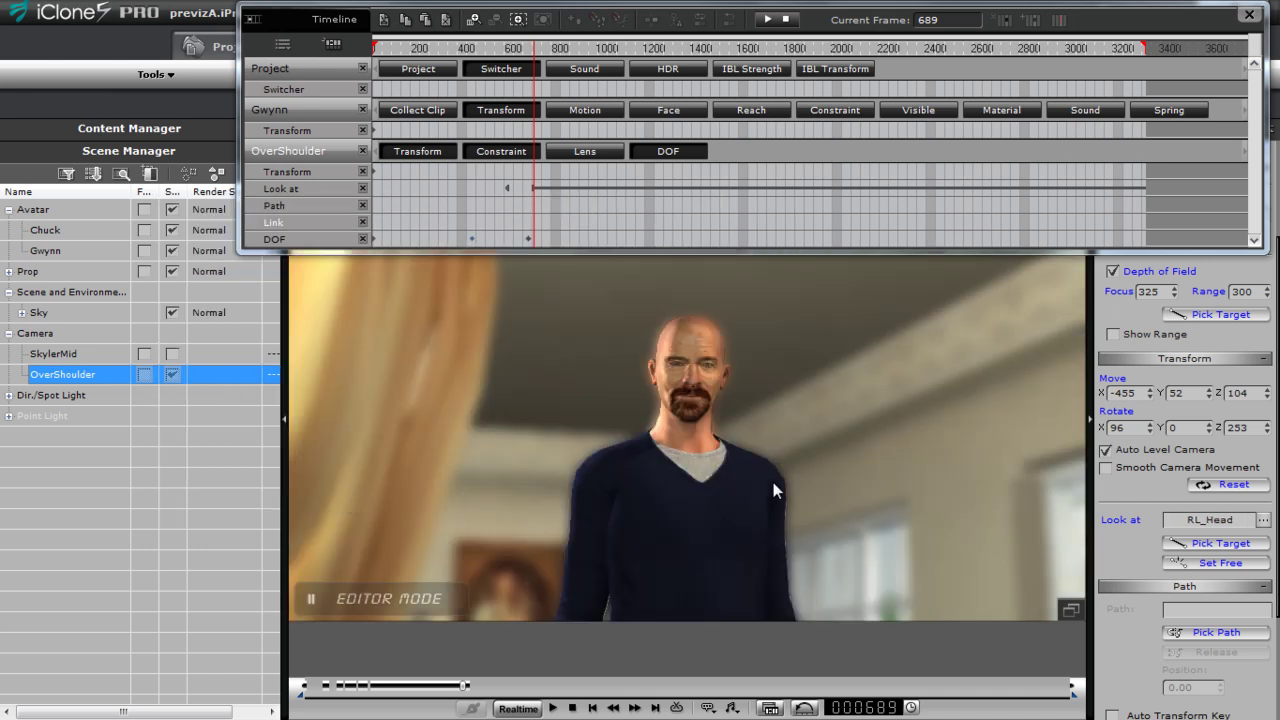
Step: Set the camera's Look At sub-node to RL_Neck
left_click(1263, 520)
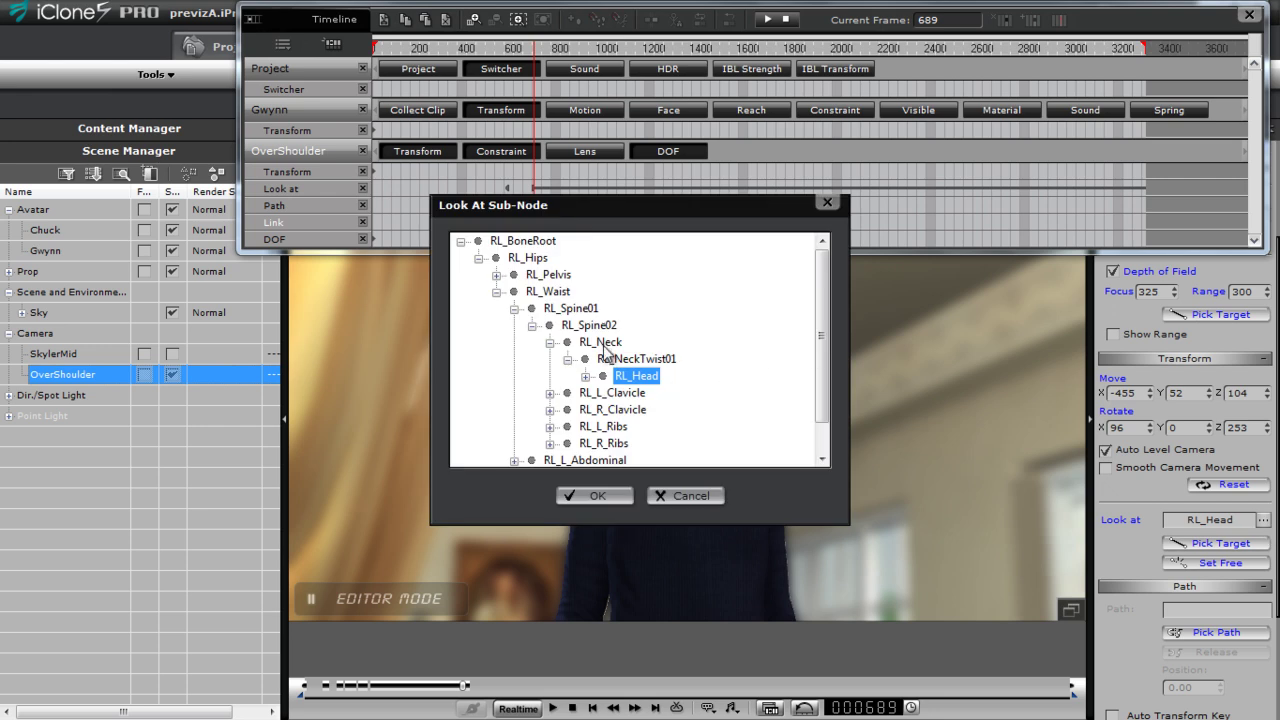
left_click(603, 343)
left_click(604, 497)
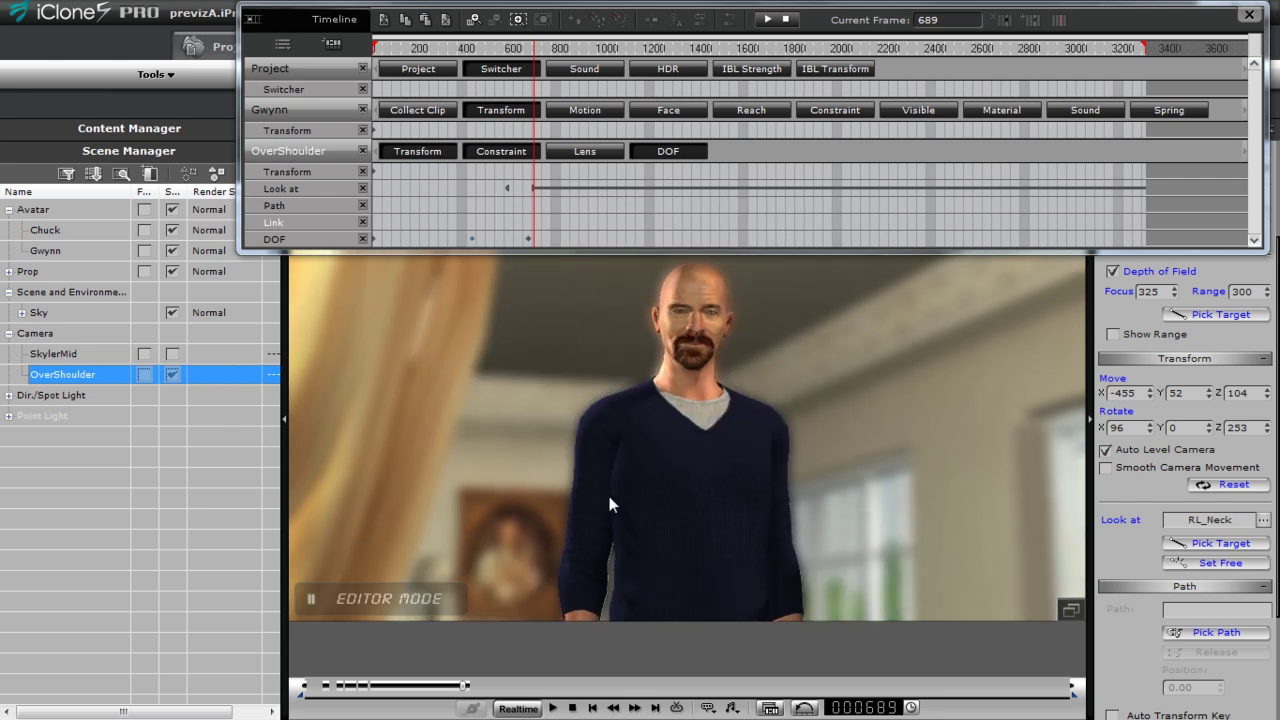
Step: Move the free Look At key from frame 577 to frame 469 and play the shot to check the camera transition
left_click_drag(490, 60, 525, 57)
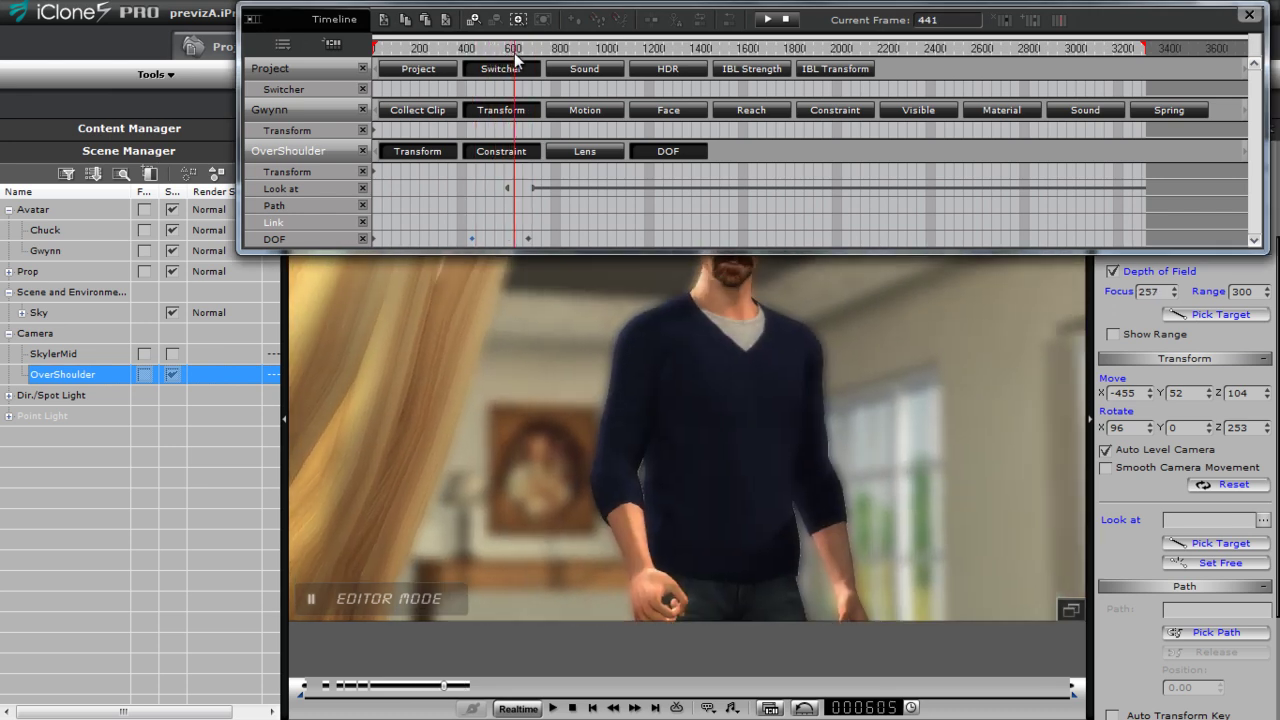
left_click_drag(510, 189, 482, 192)
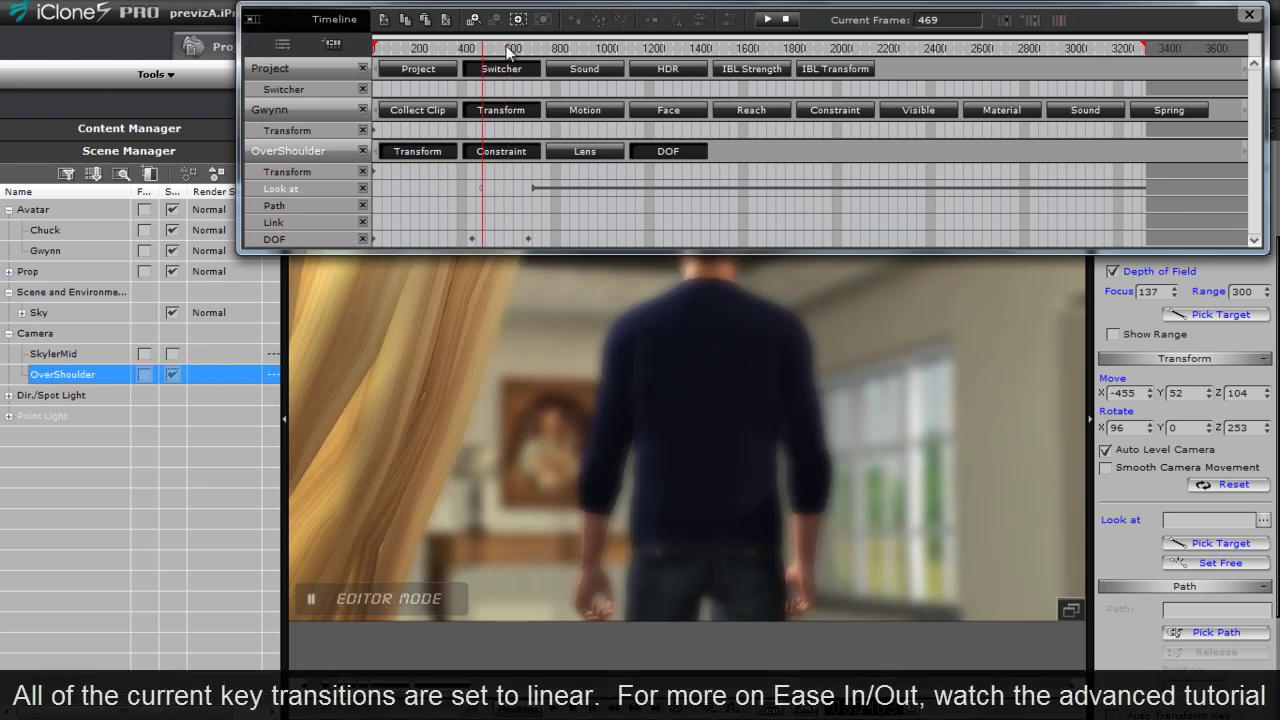
left_click(454, 50)
key("space")
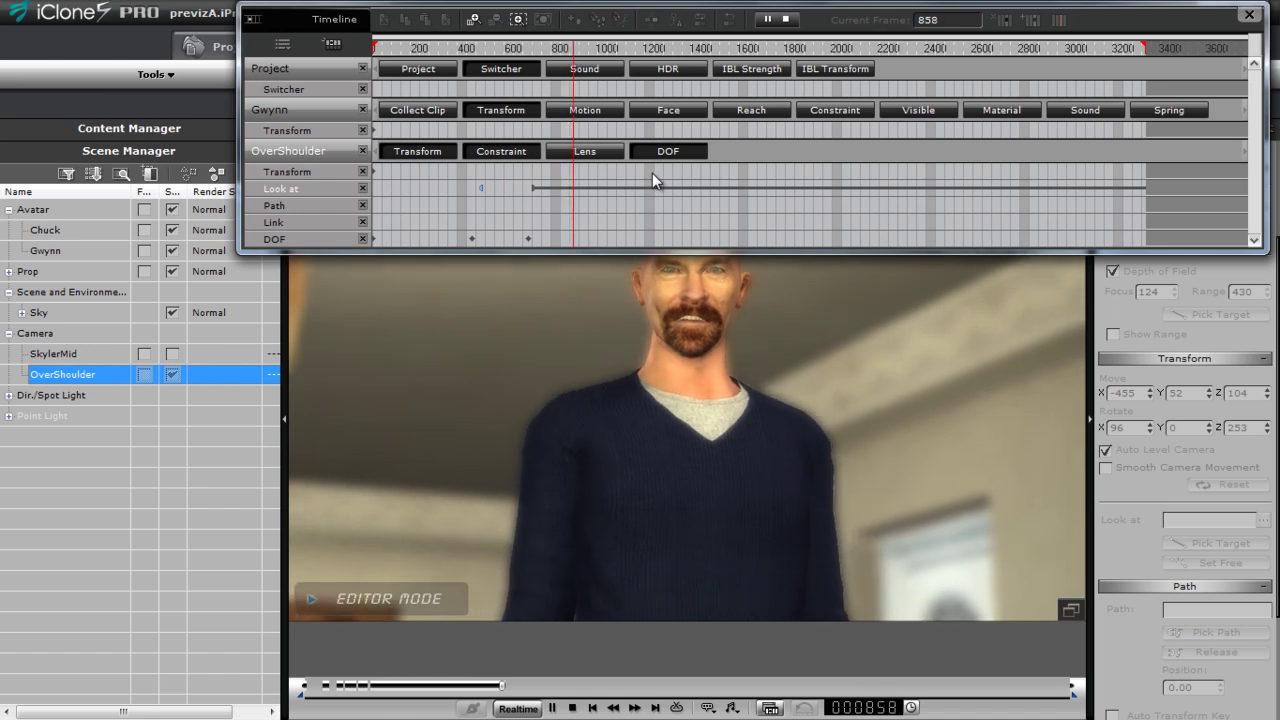
key("space")
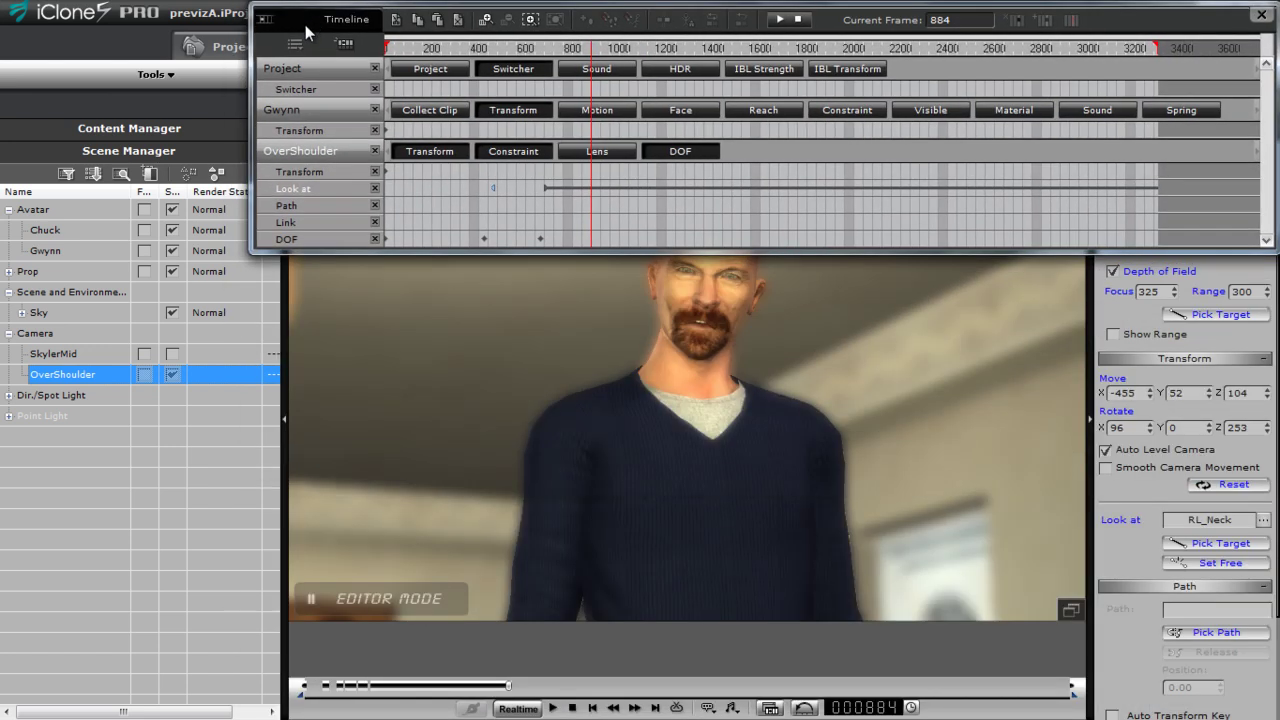
Step: Add a Transform key for the OverShoulder camera at frame 677
left_click(540, 61)
left_click_drag(540, 62, 536, 62)
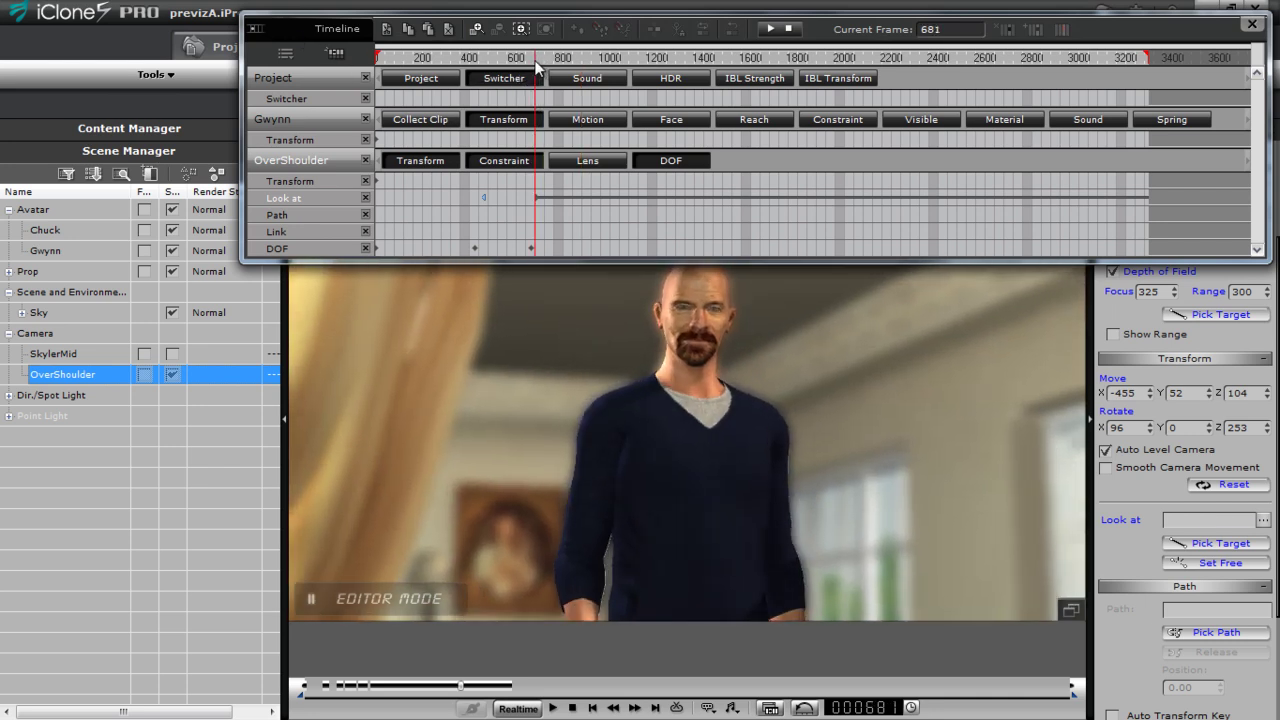
left_click(534, 181)
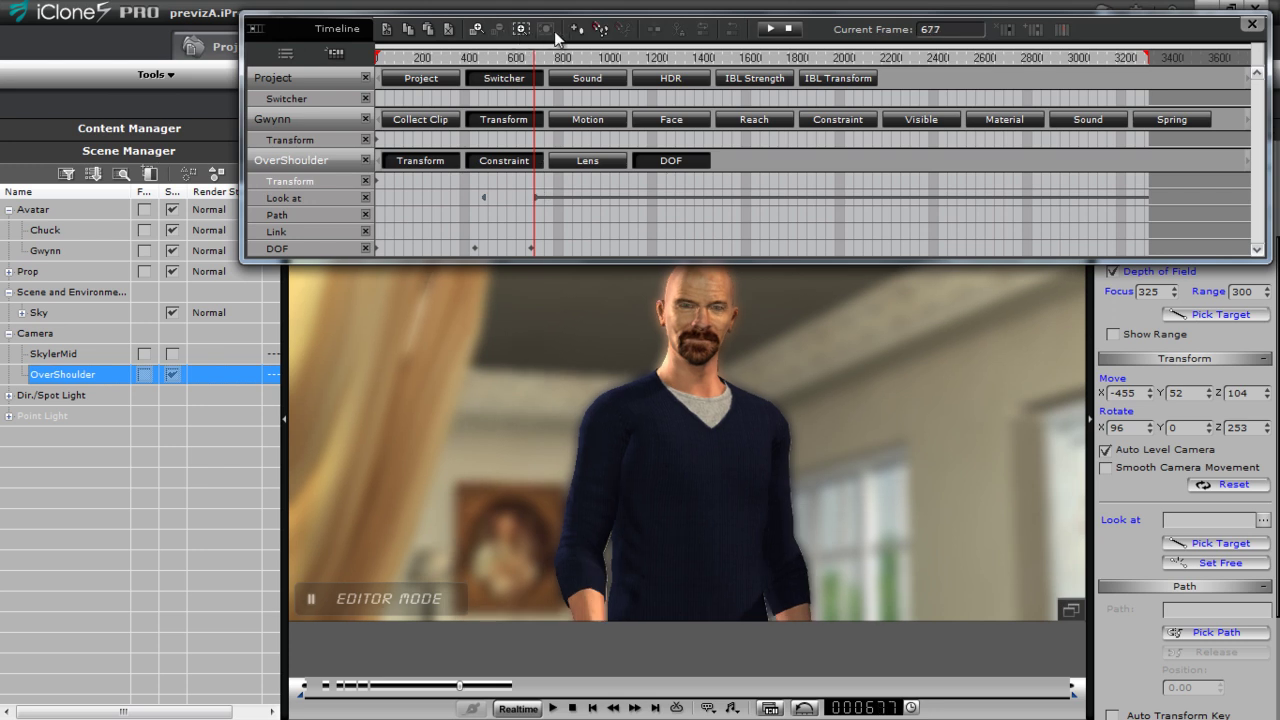
left_click(575, 31)
Step: Scrub through the rest of the shot, return to frame 865 and set the camera's Look At free there
left_click(610, 93)
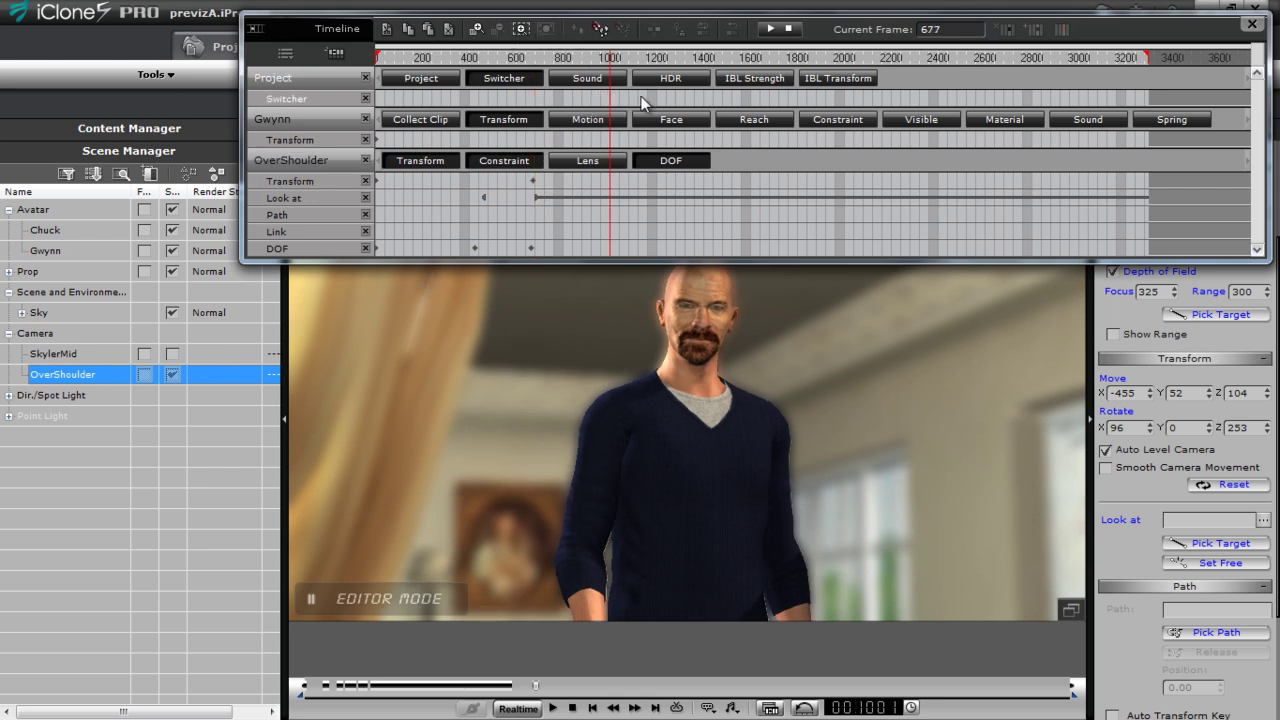
left_click(653, 99)
left_click(677, 62)
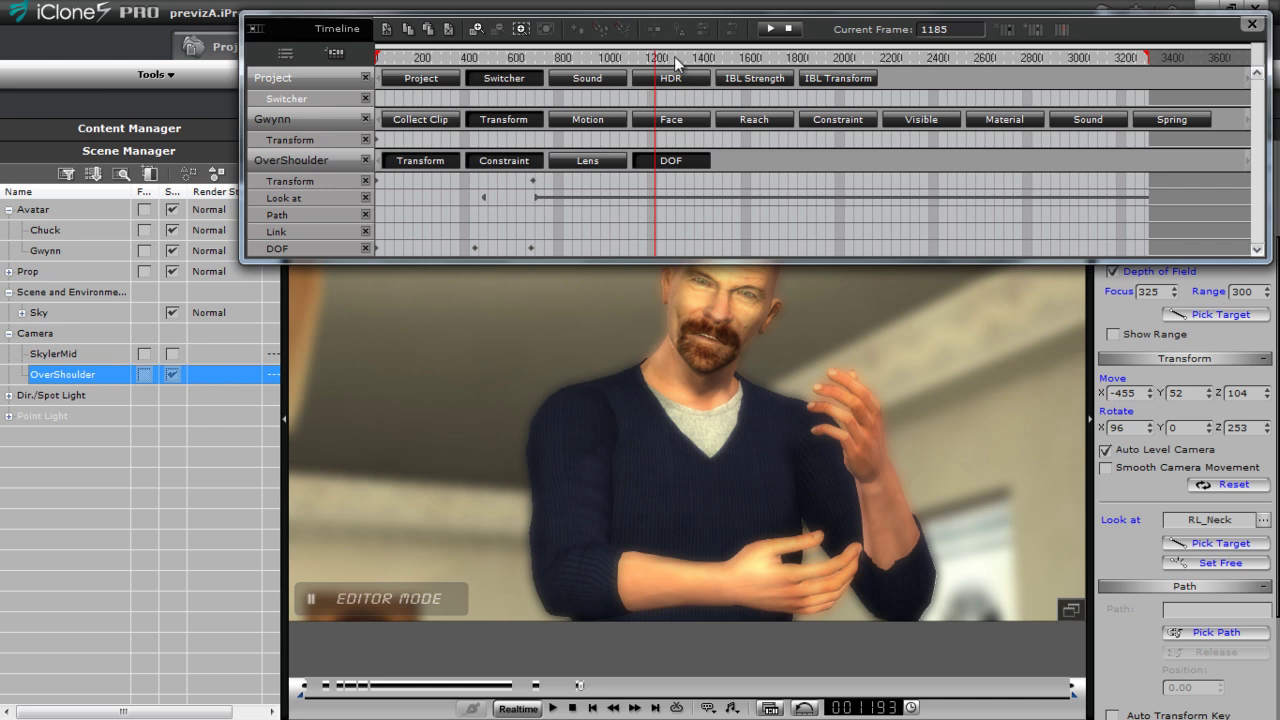
left_click_drag(677, 62, 641, 228)
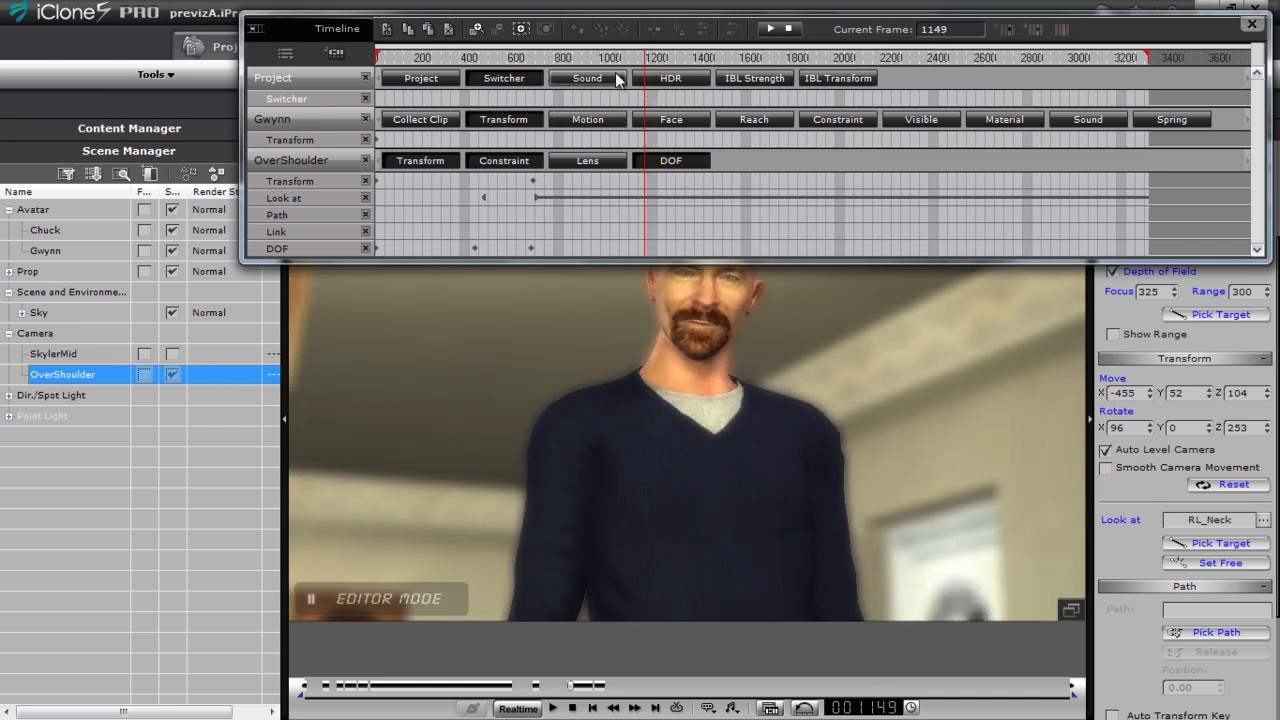
left_click_drag(618, 60, 581, 99)
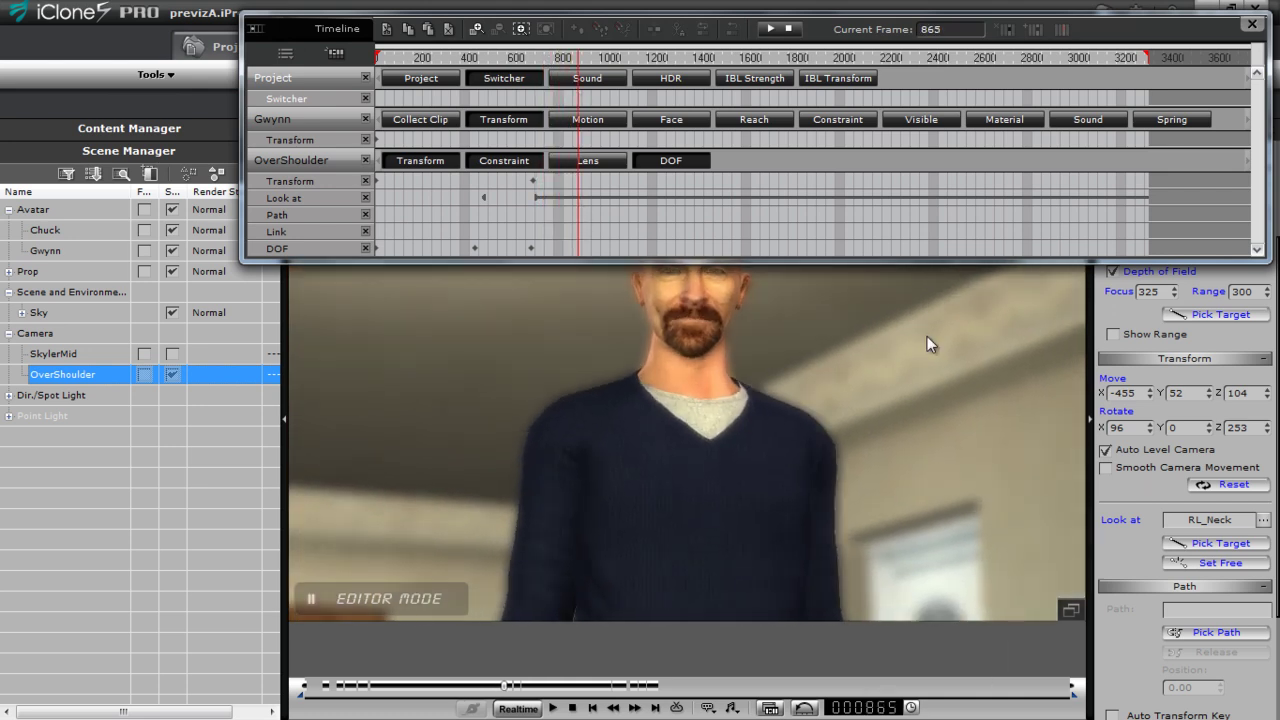
left_click(1220, 563)
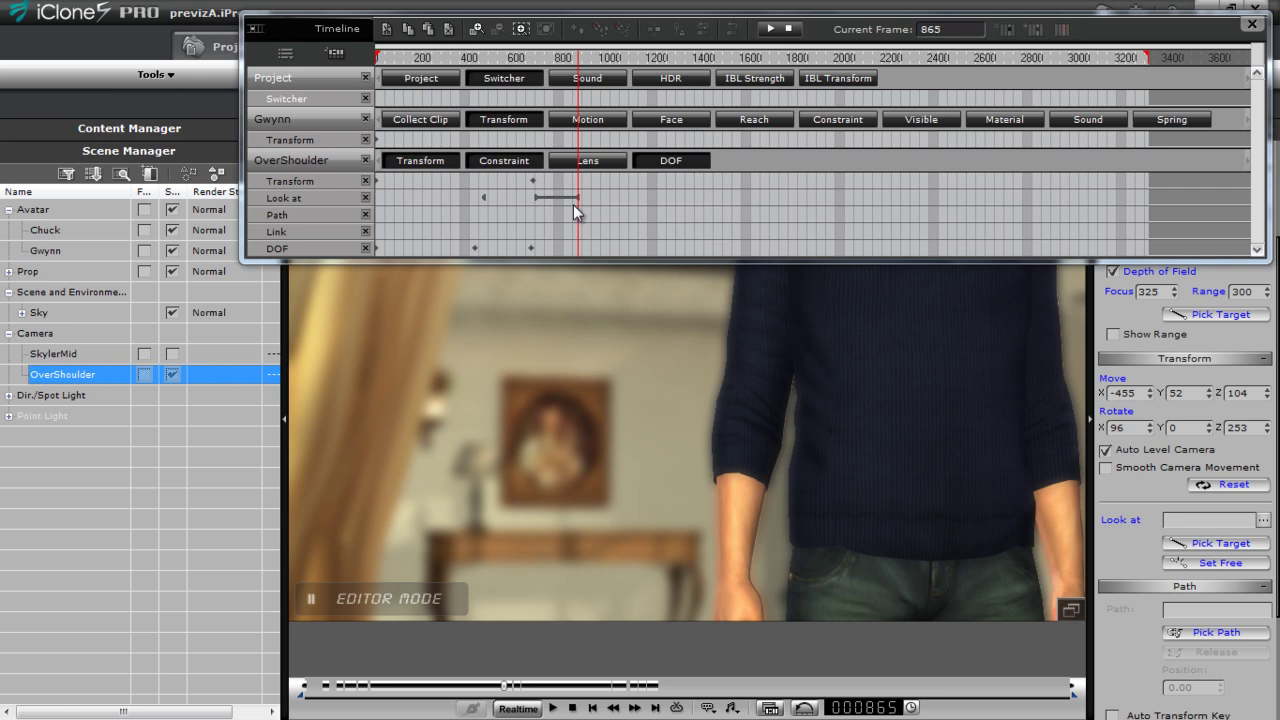
Step: Reframe the OverShoulder camera at frame 897 so the avatar's whole head and upper body are in view, closing the timeline for a full view
left_click_drag(574, 56, 585, 56)
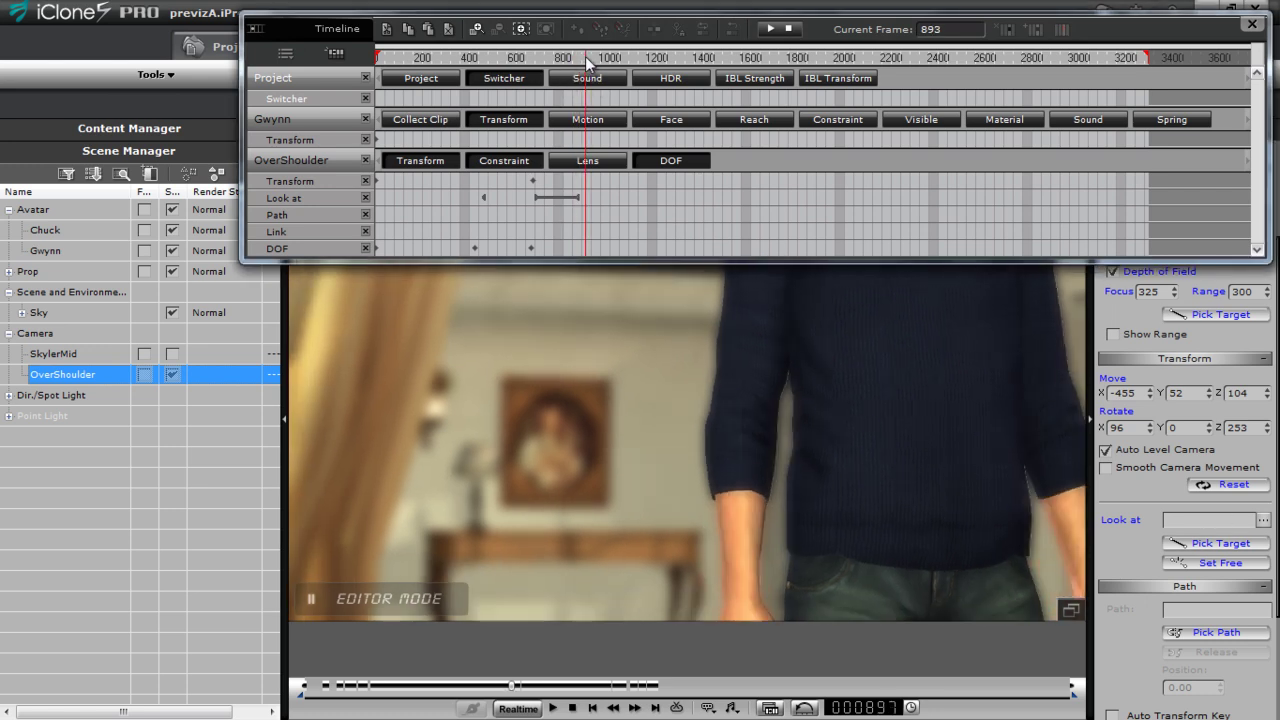
left_click(906, 363)
left_click_drag(876, 344, 845, 427)
left_click_drag(832, 445, 781, 393)
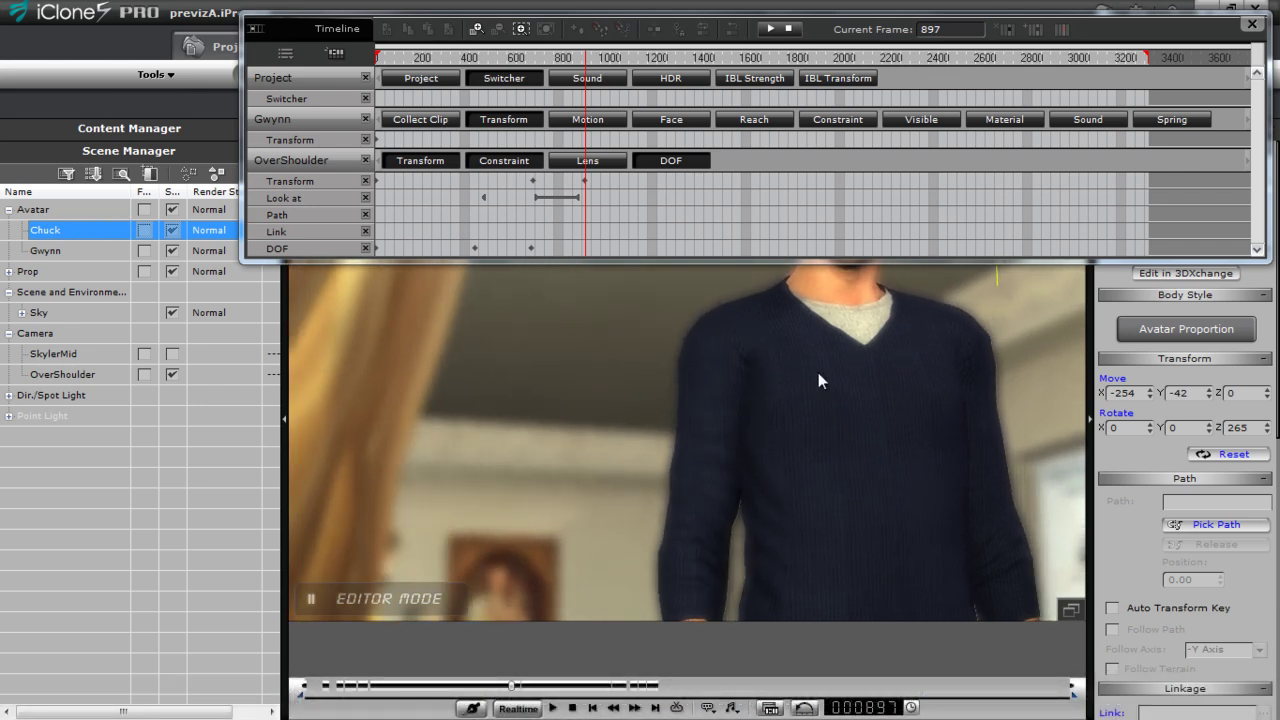
left_click(1252, 24)
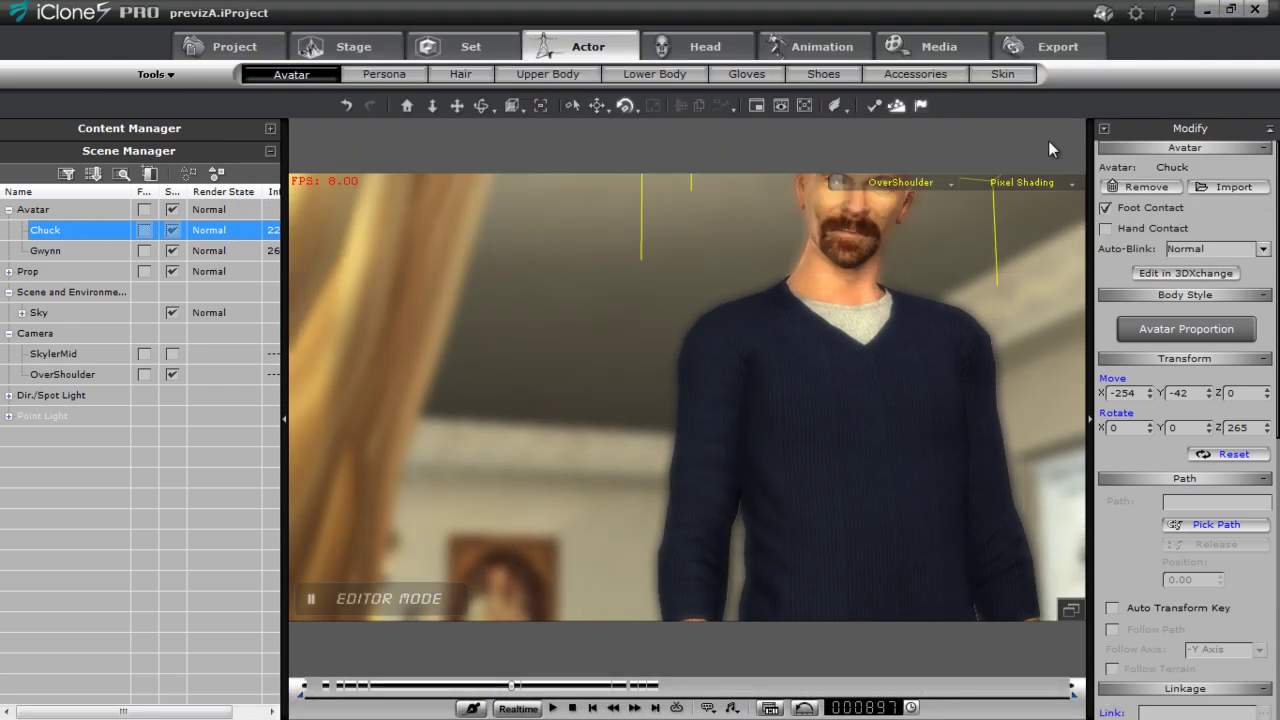
mouse_move(751, 407)
left_mouse_down()
mouse_move(741, 465)
mouse_move(726, 440)
mouse_move(723, 460)
mouse_move(731, 407)
left_mouse_up()
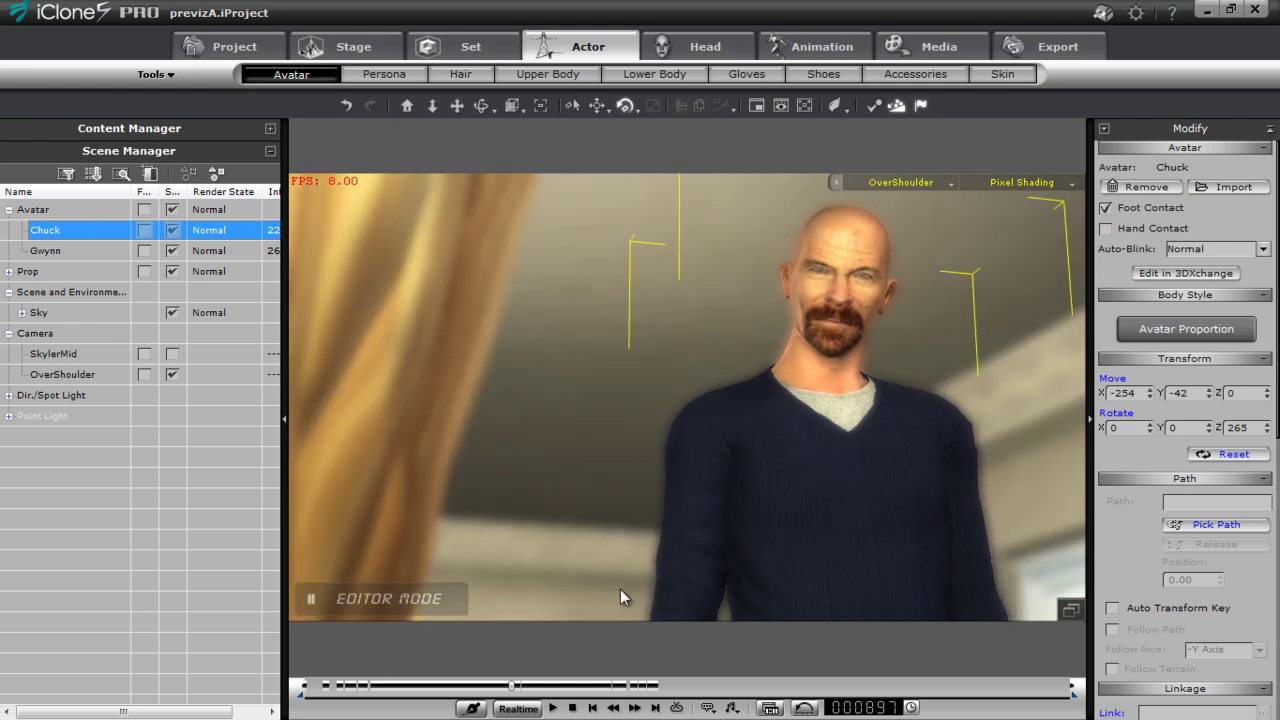
Step: Reopen the timeline, play the OverShoulder shot from frame 310 through the reframed close-up, and stop at frame 1023
key("F3")
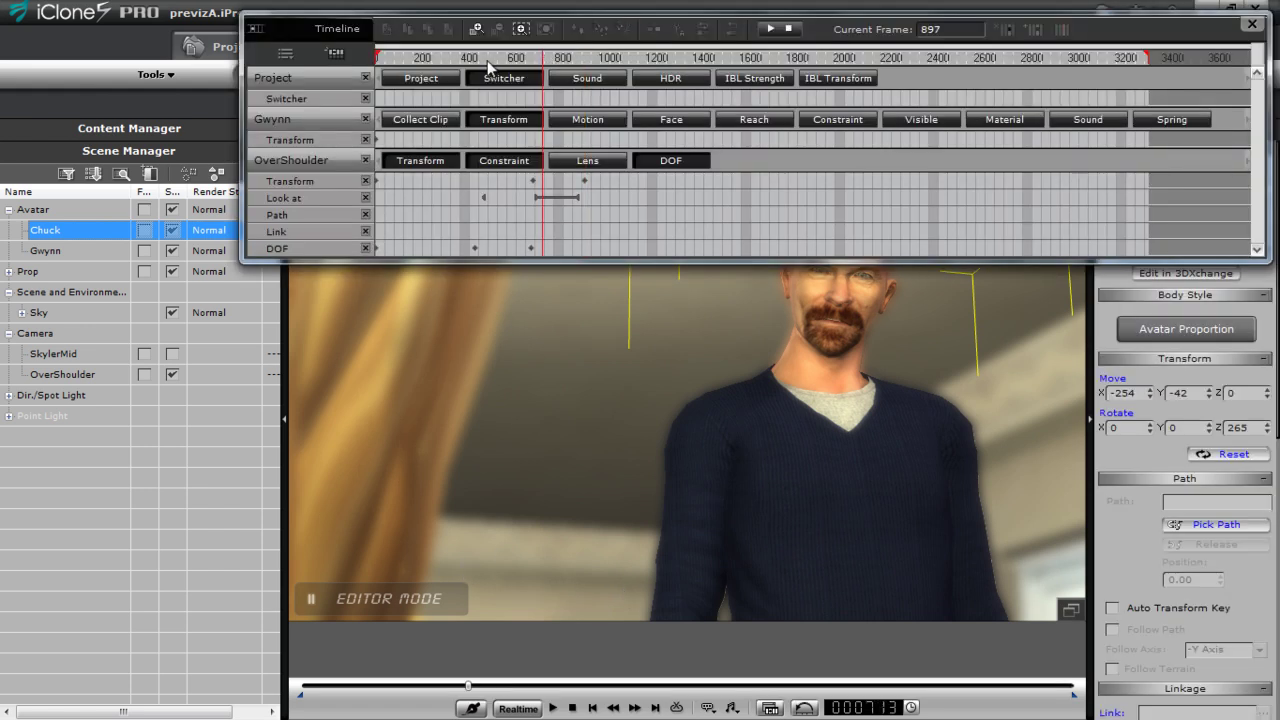
left_click(447, 60)
key("space")
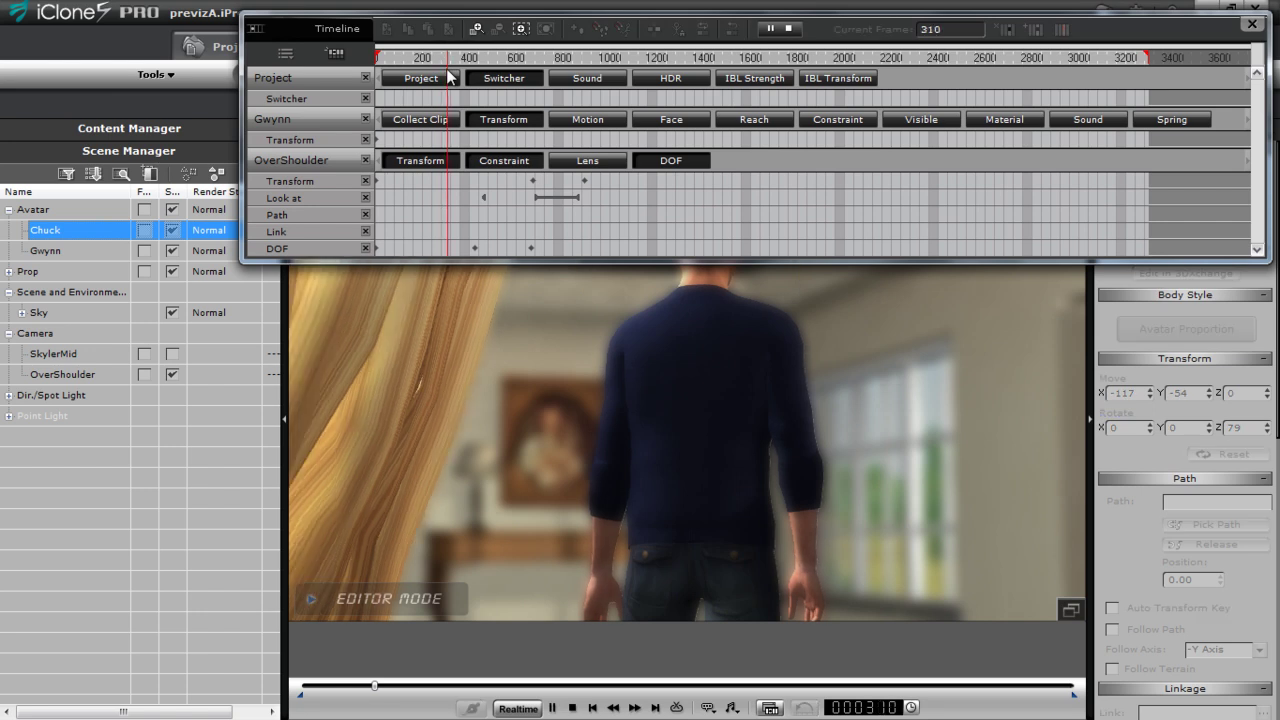
left_click_drag(306, 14, 313, 5)
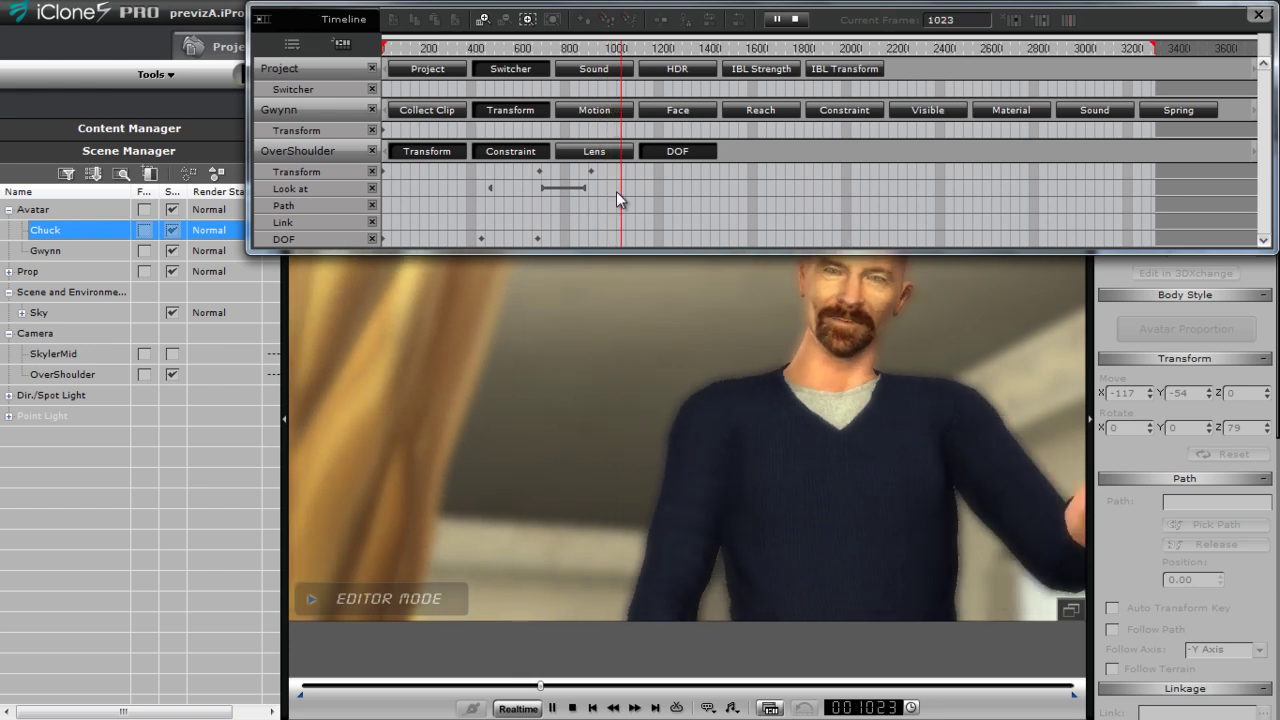
key("space")
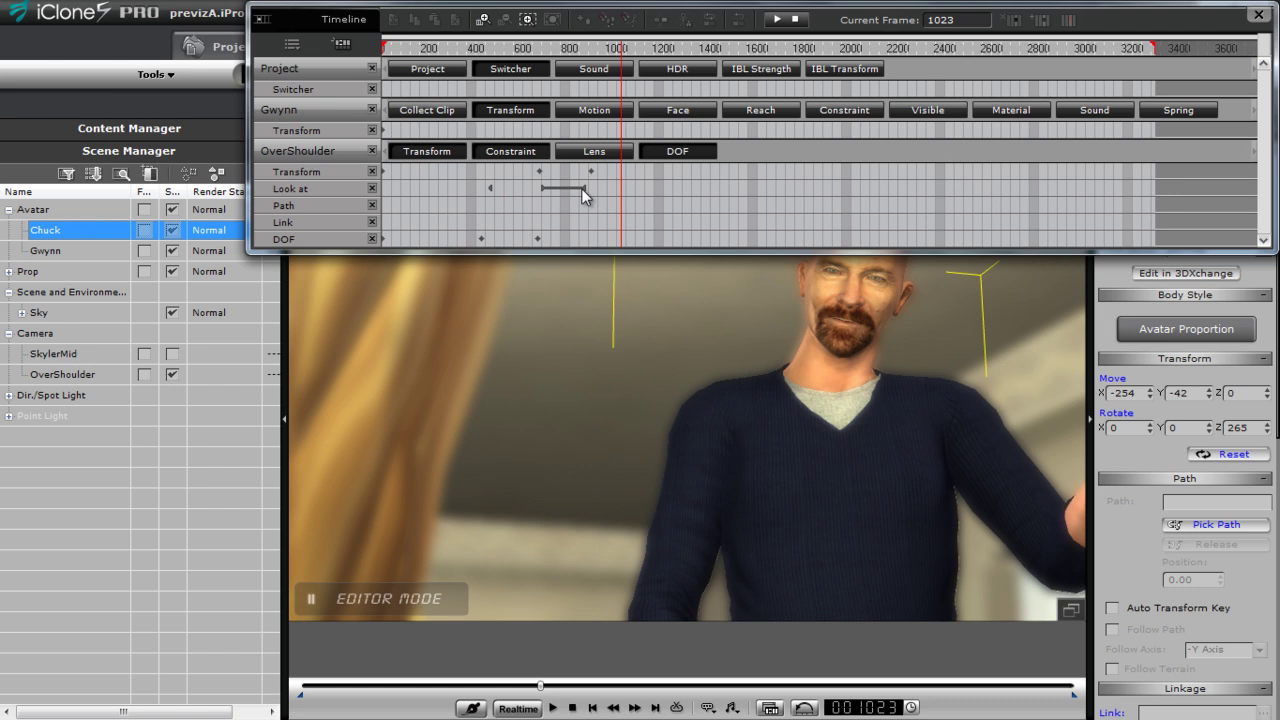
Step: Extend the OverShoulder camera's Look At range to about frame 929, place its last Transform key shortly before that, and play the transition
mouse_move(590, 171)
left_mouse_down()
mouse_move(617, 174)
mouse_move(598, 190)
left_mouse_up()
left_click_drag(564, 45, 599, 56)
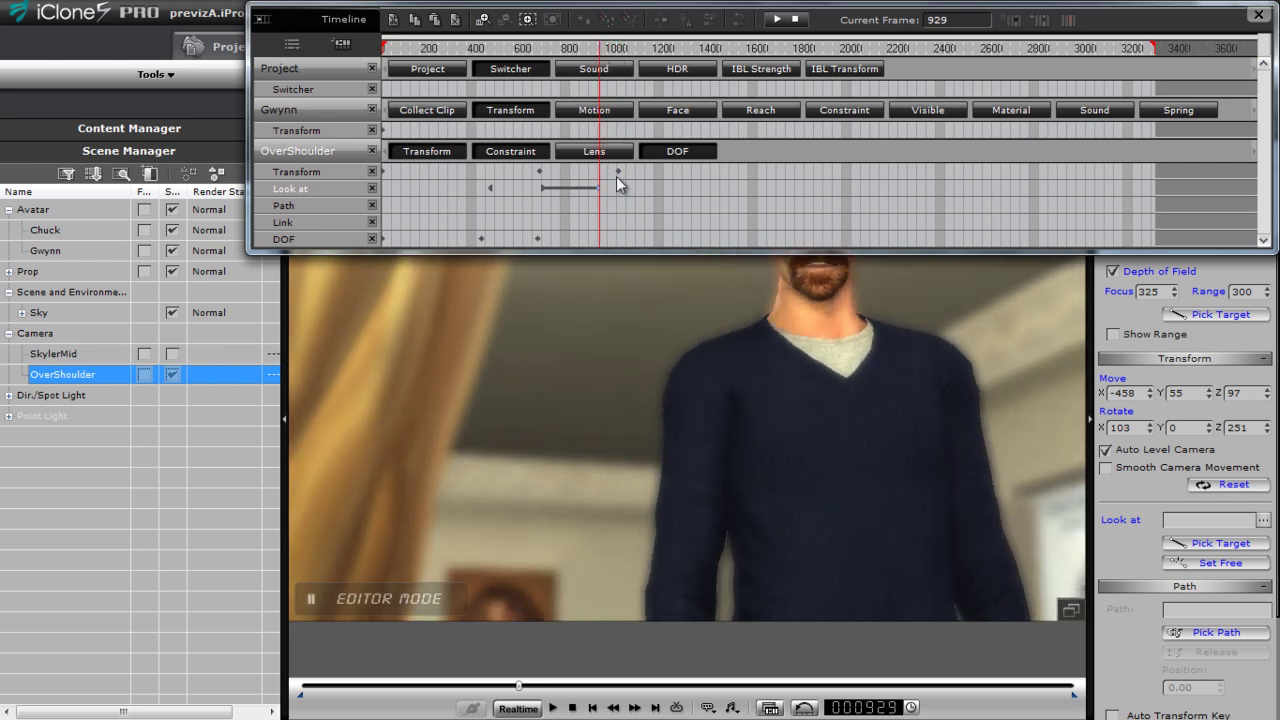
left_click_drag(615, 170, 586, 172)
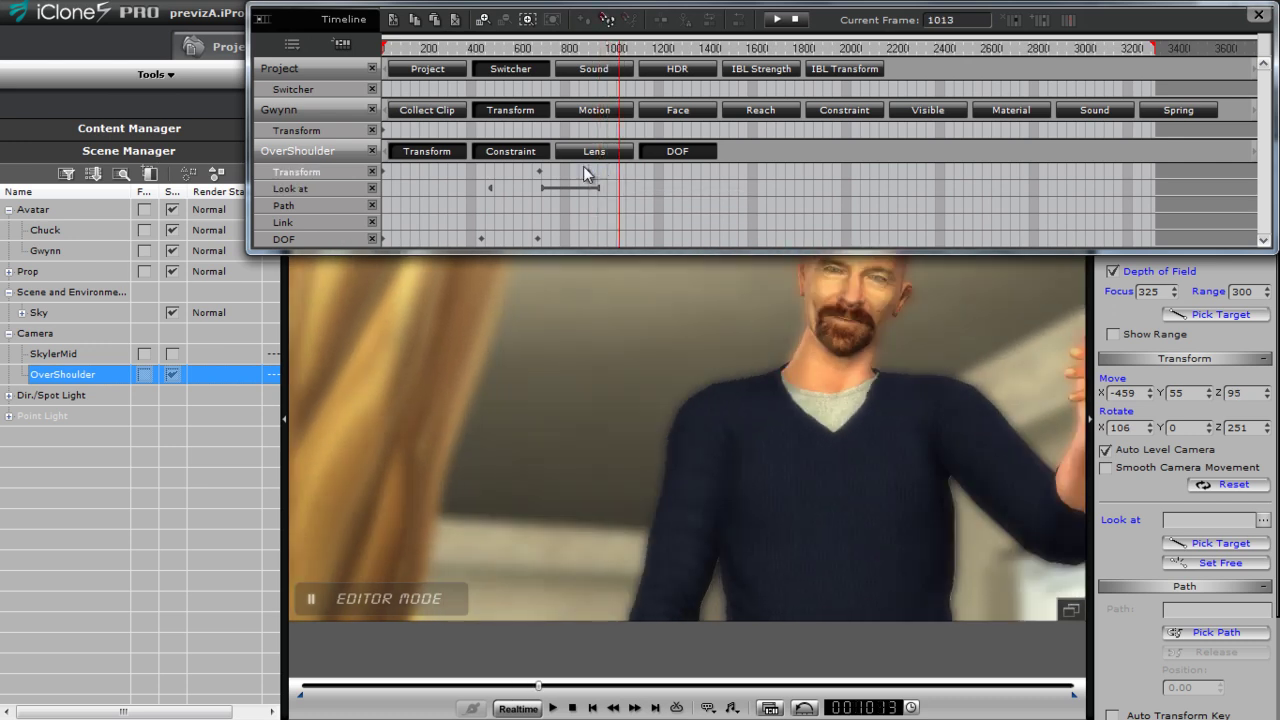
left_click_drag(568, 51, 627, 64)
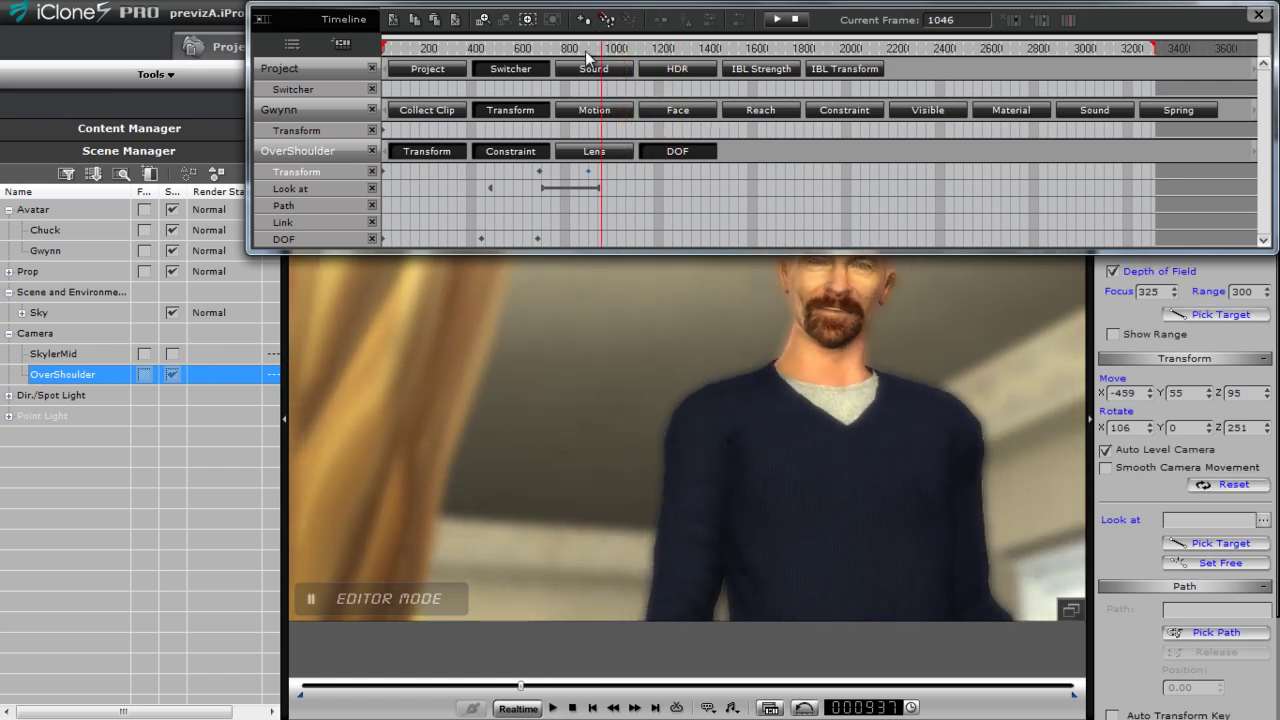
left_click(585, 51)
key("space")
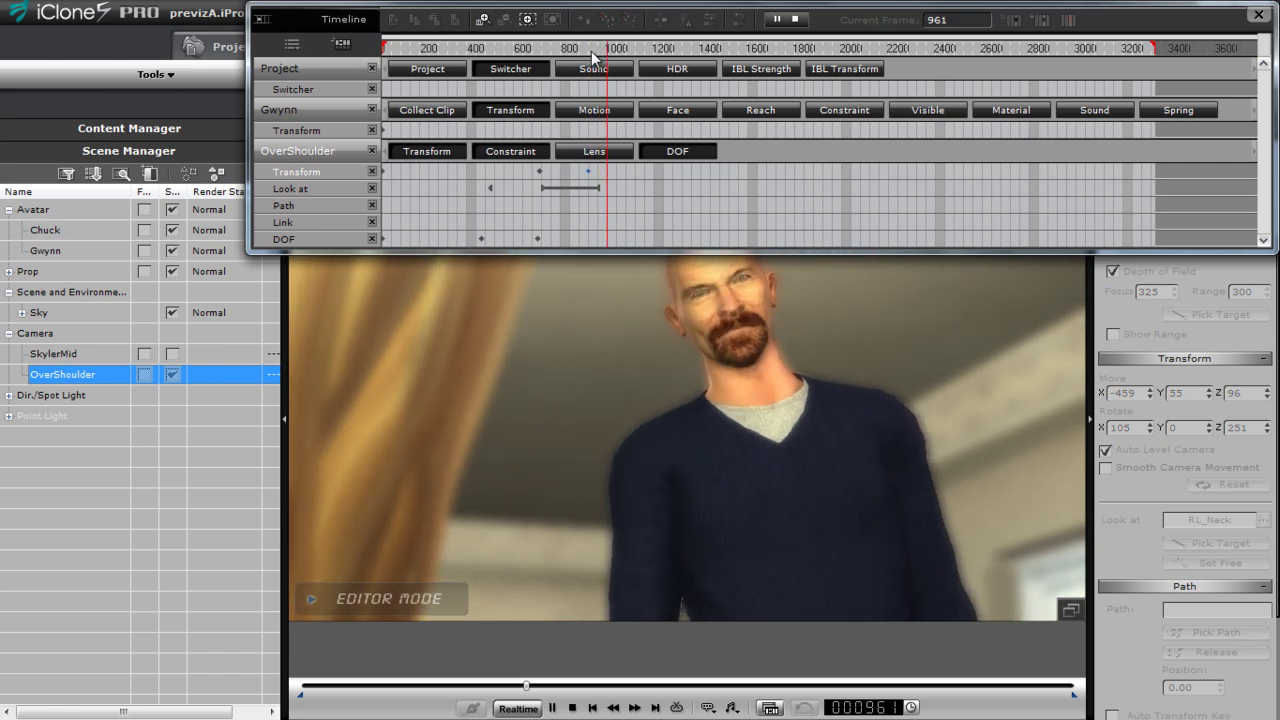
key("space")
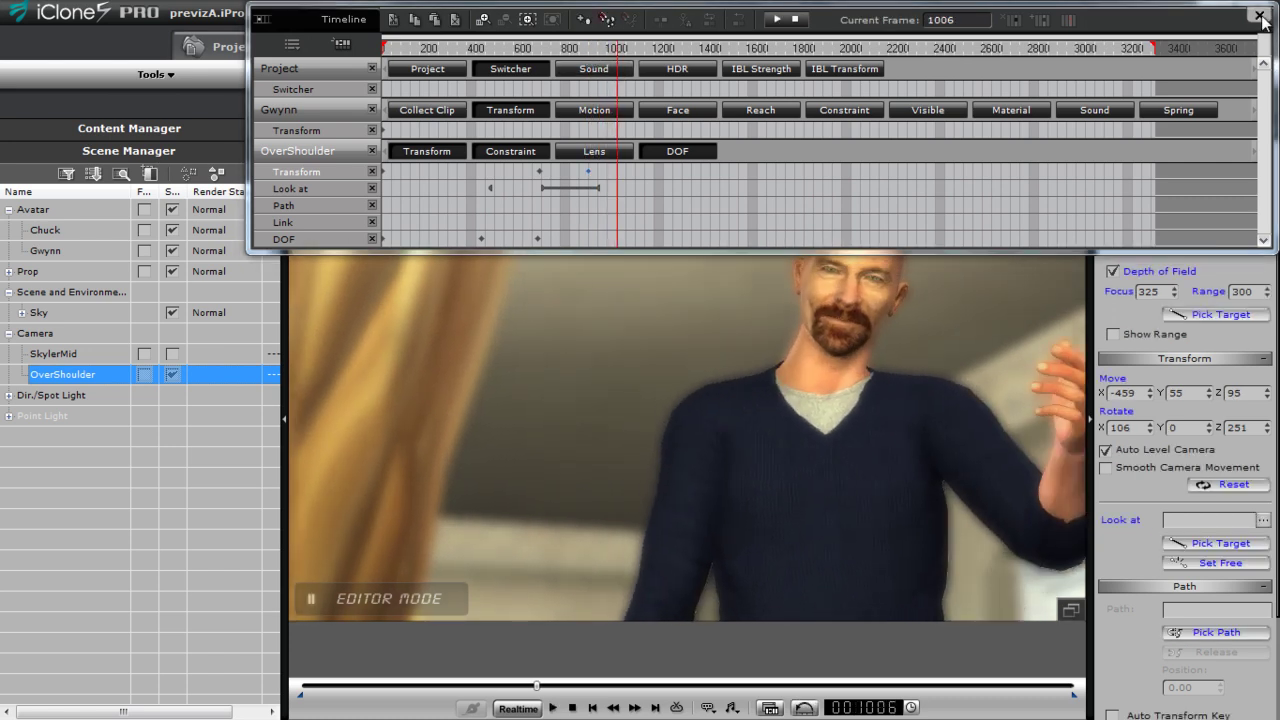
Step: Close the timeline, add a new camera at frame 1006 and name it SkylerReaction
left_click(1260, 16)
left_click(914, 184)
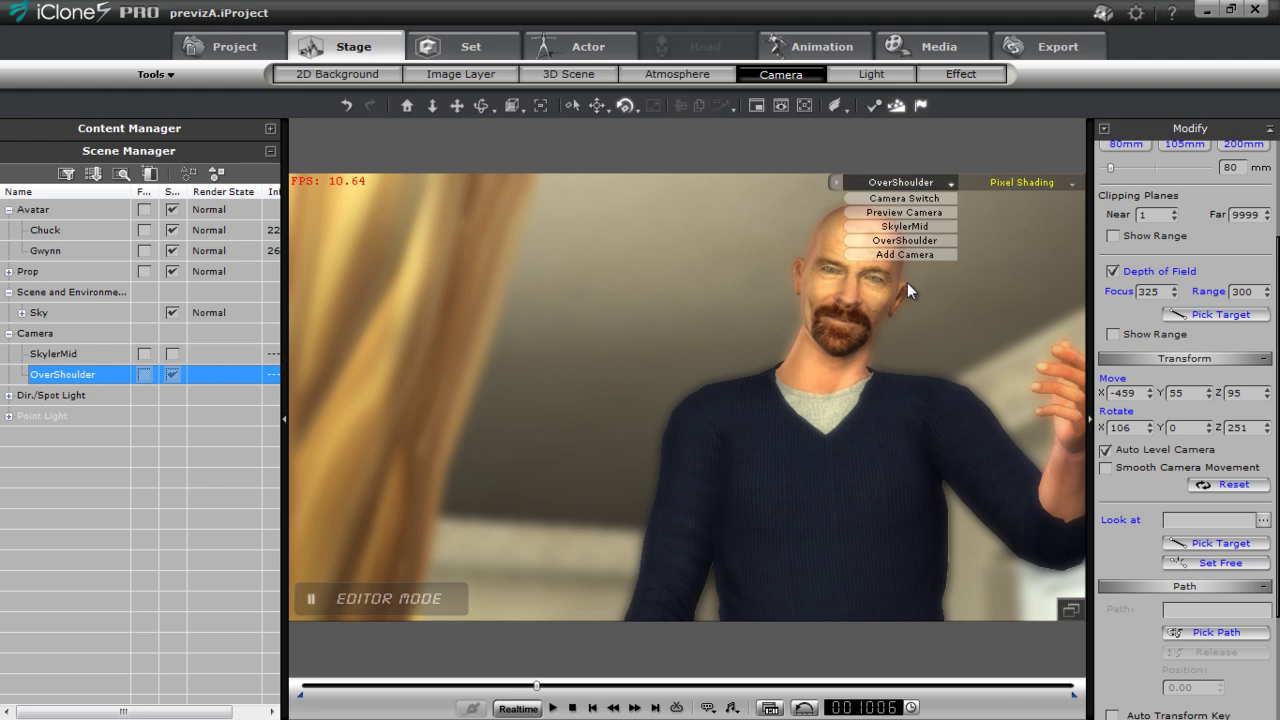
left_click(913, 256)
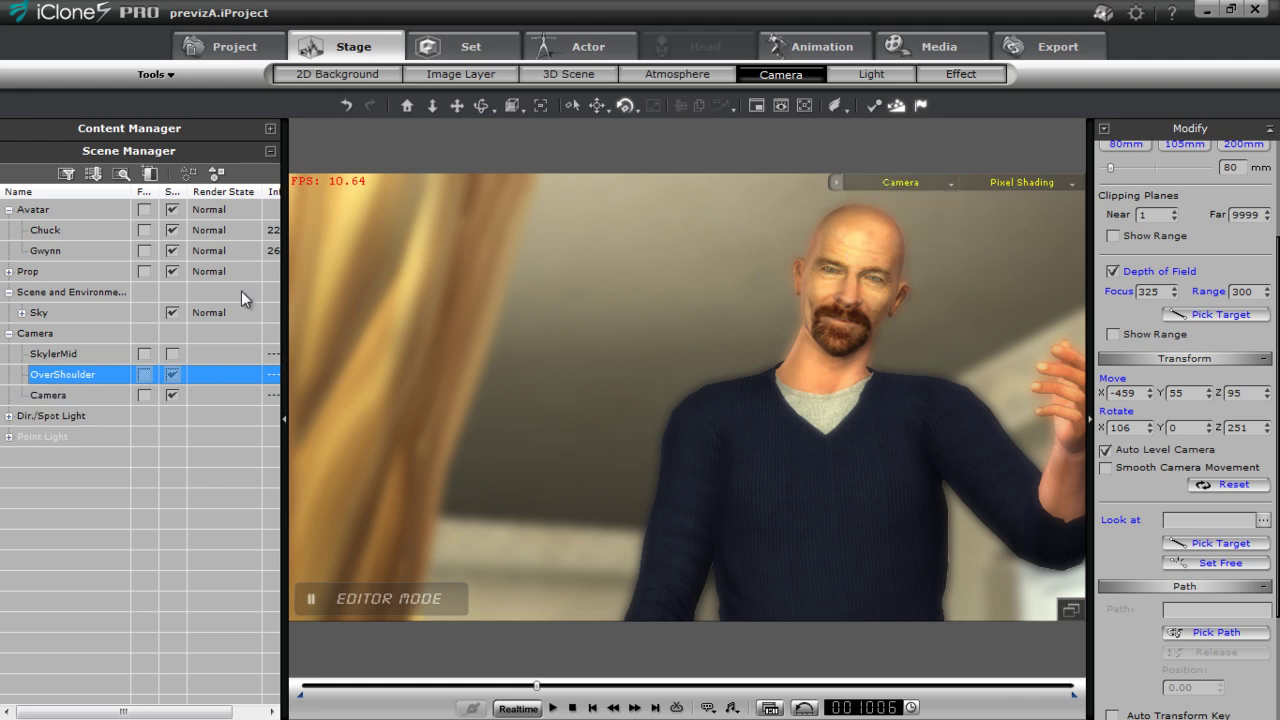
double_click(60, 394)
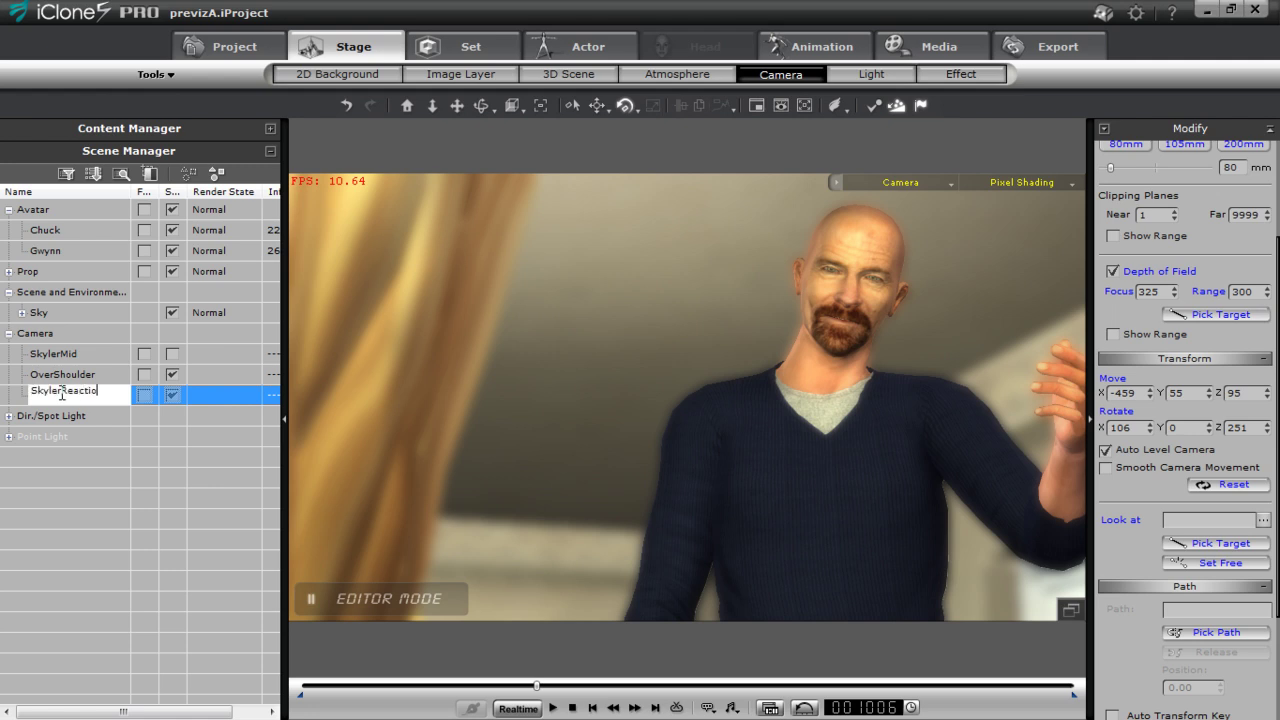
key("Return")
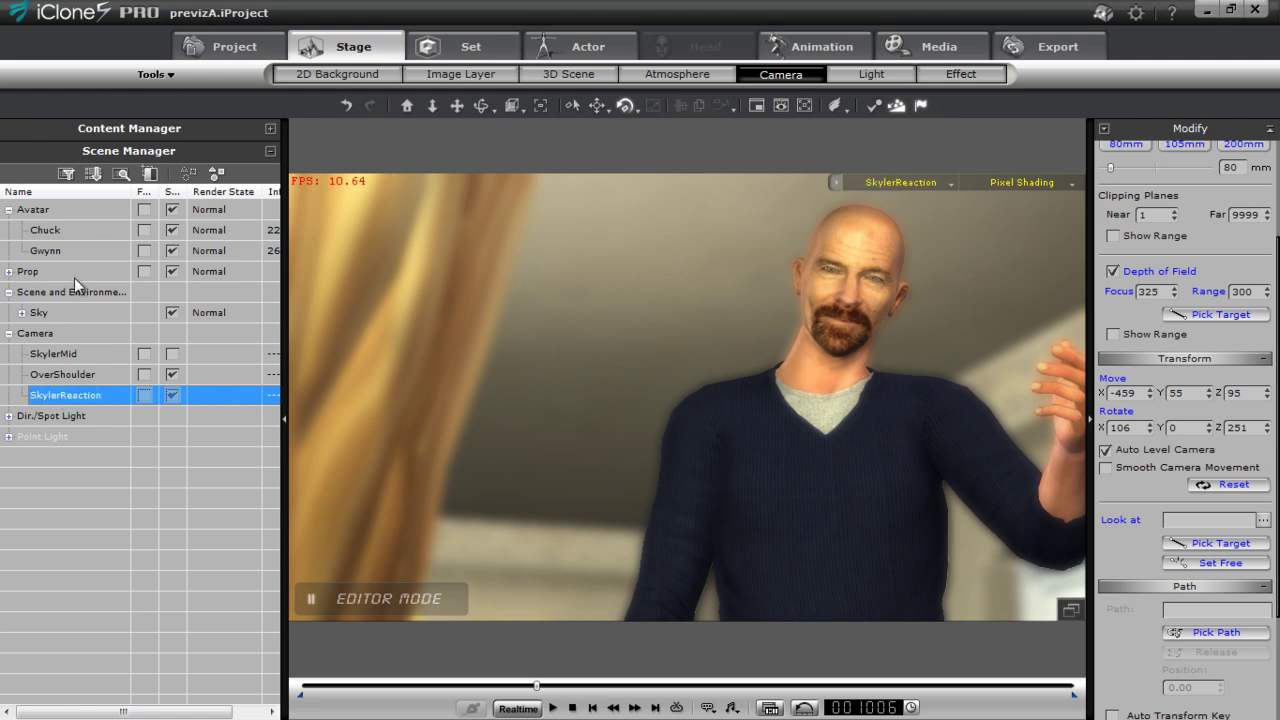
Step: Swing the SkylerReaction camera around to face the seated Gwynn avatar, framing her from the front at a slightly high angle
left_click(360, 252)
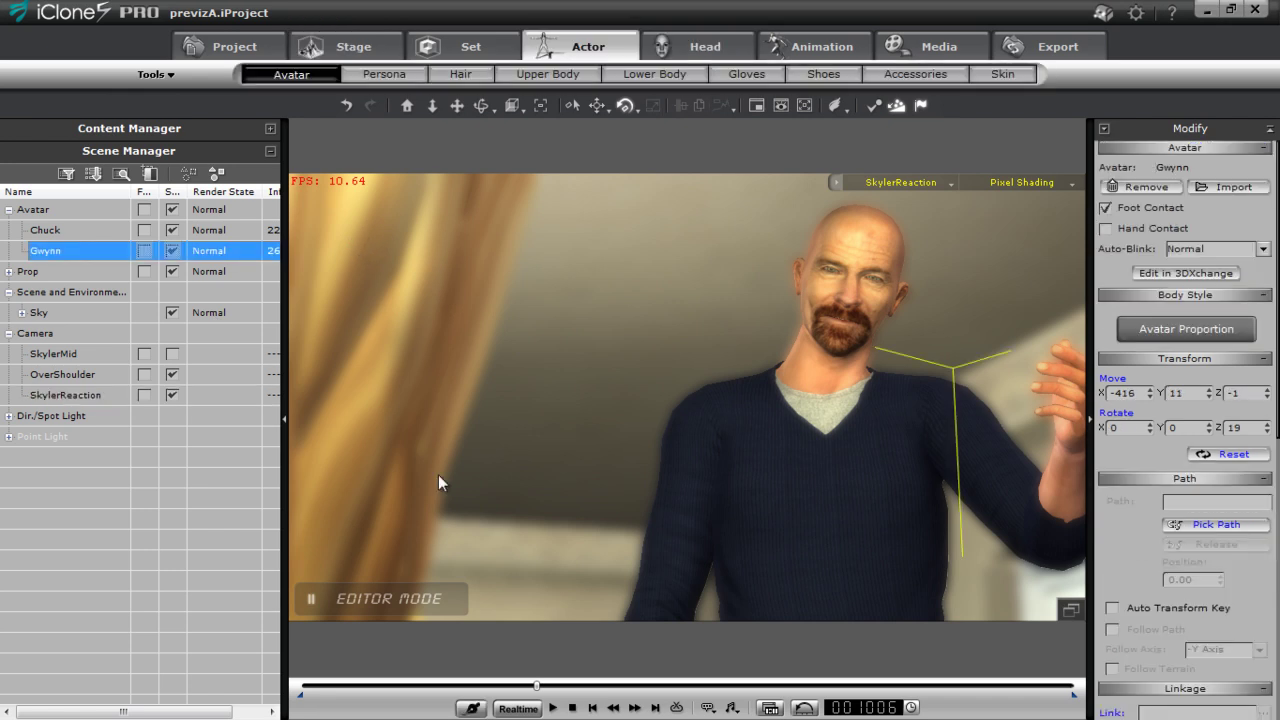
right_click_drag(542, 498, 407, 456)
right_click_drag(689, 452, 320, 480)
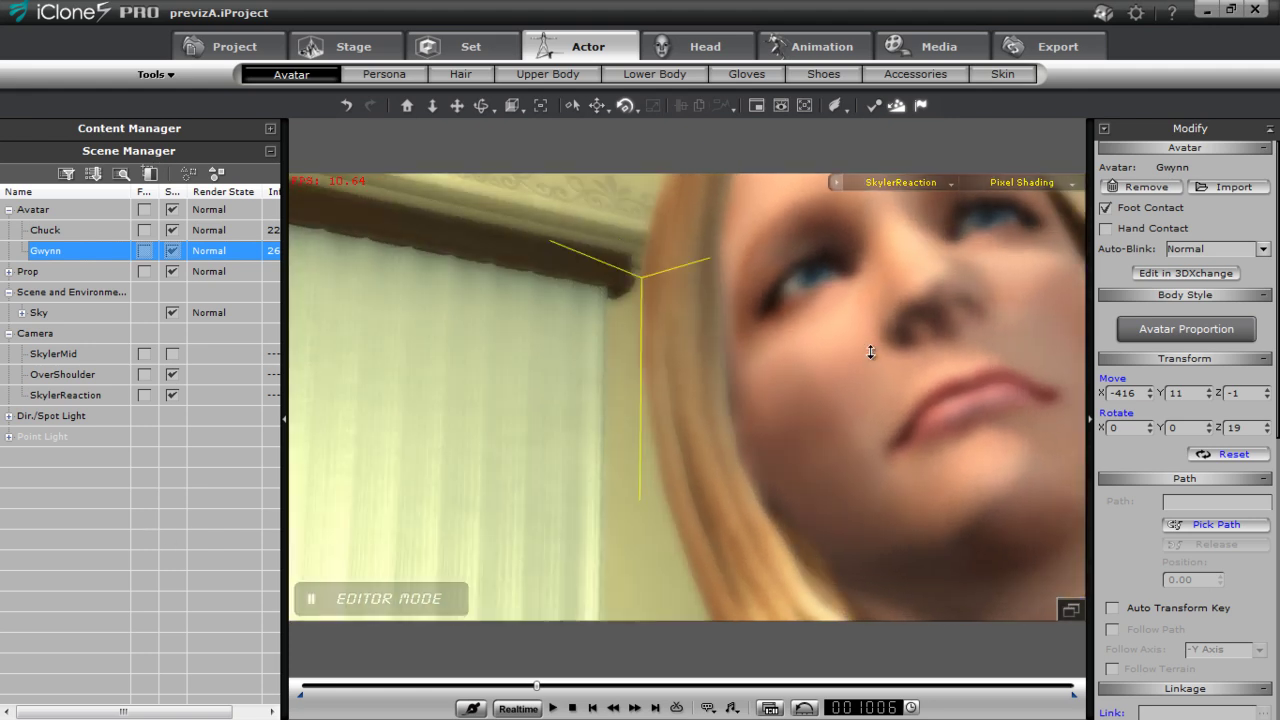
scroll(870, 349, "down", 5)
right_click_drag(857, 312, 855, 544)
middle_click_drag(899, 373, 861, 387)
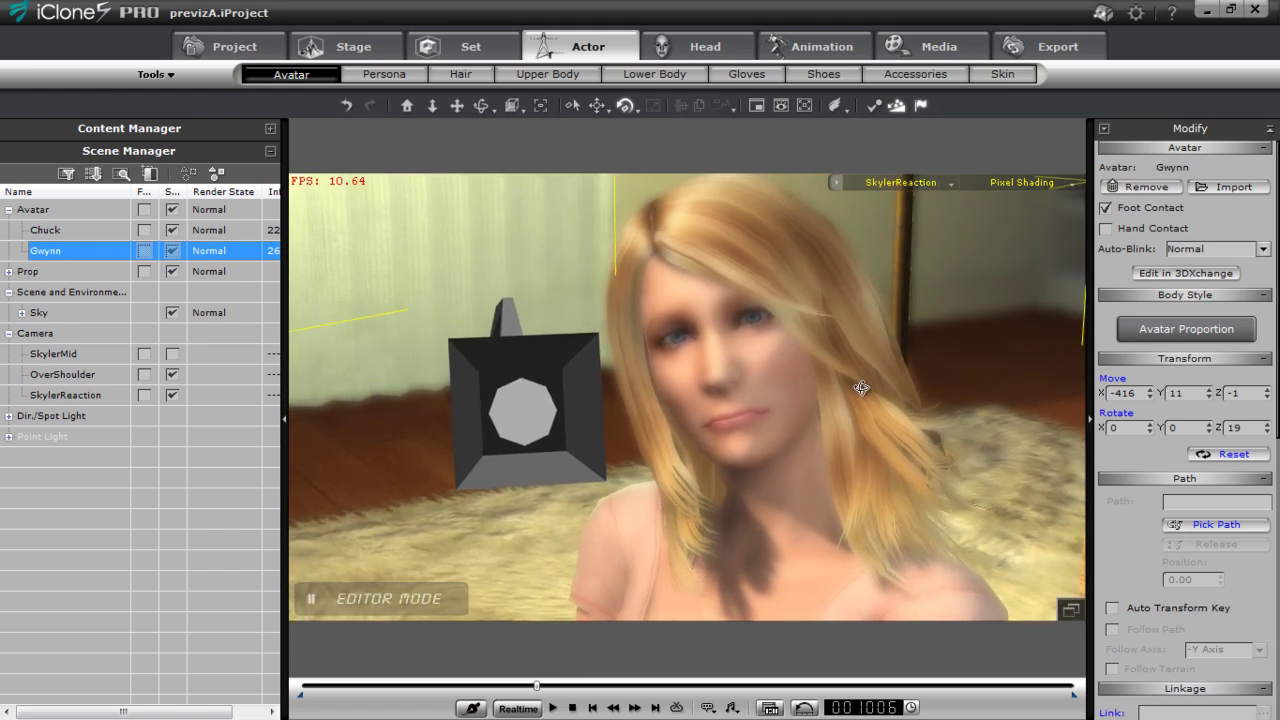
right_click_drag(861, 387, 852, 301)
scroll(852, 301, "down", 3)
right_click_drag(825, 396, 822, 462)
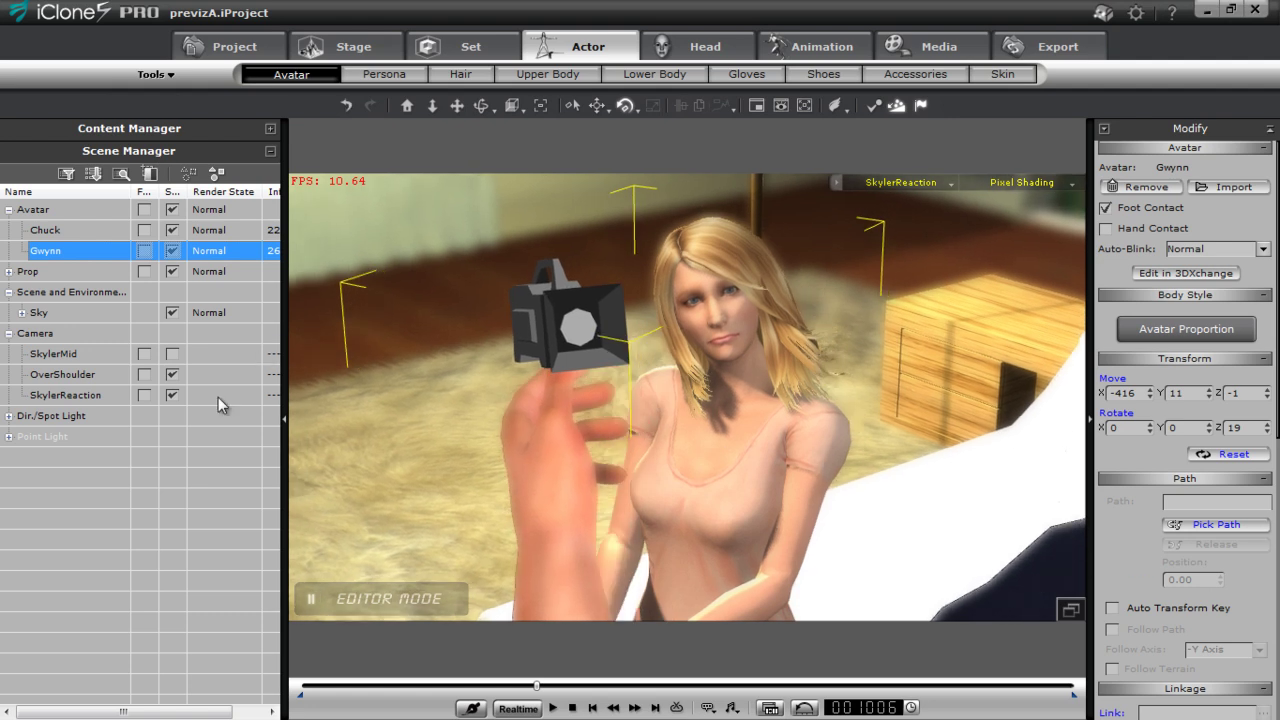
Step: Give the SkylerReaction camera a 35mm lens and move it closer to frame Gwynn from head to lap
left_click(88, 397)
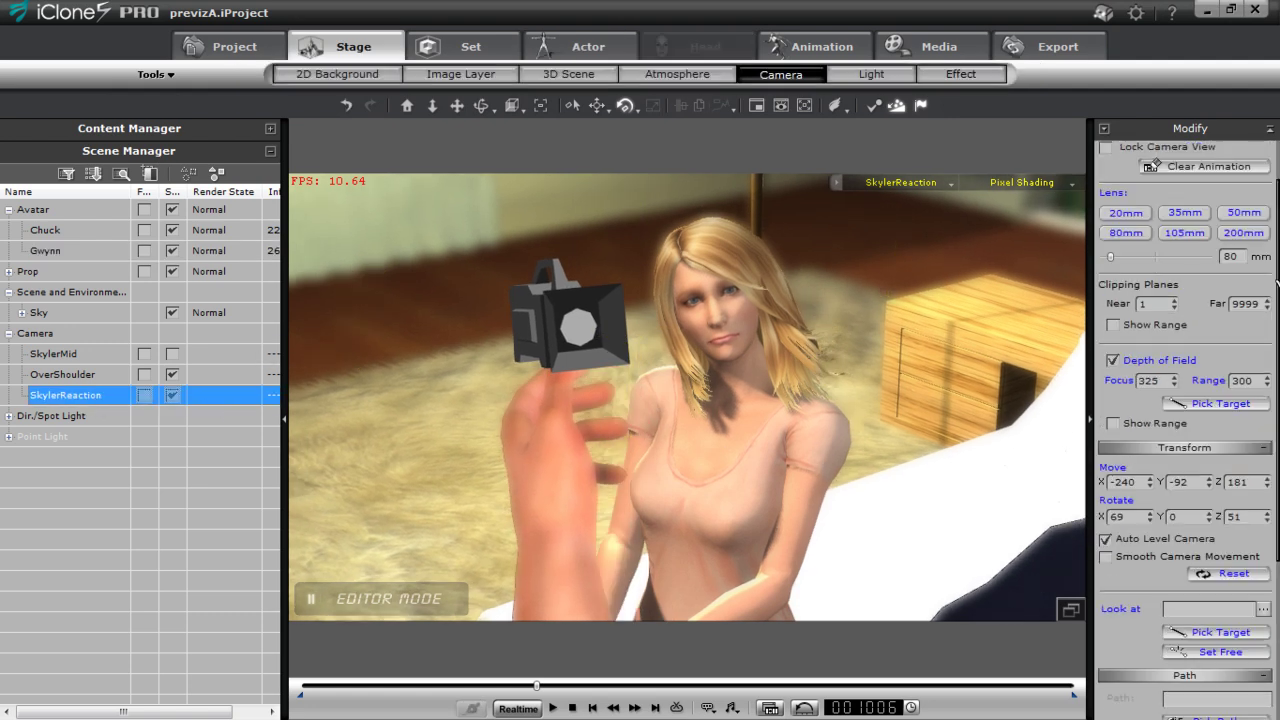
left_click(1182, 258)
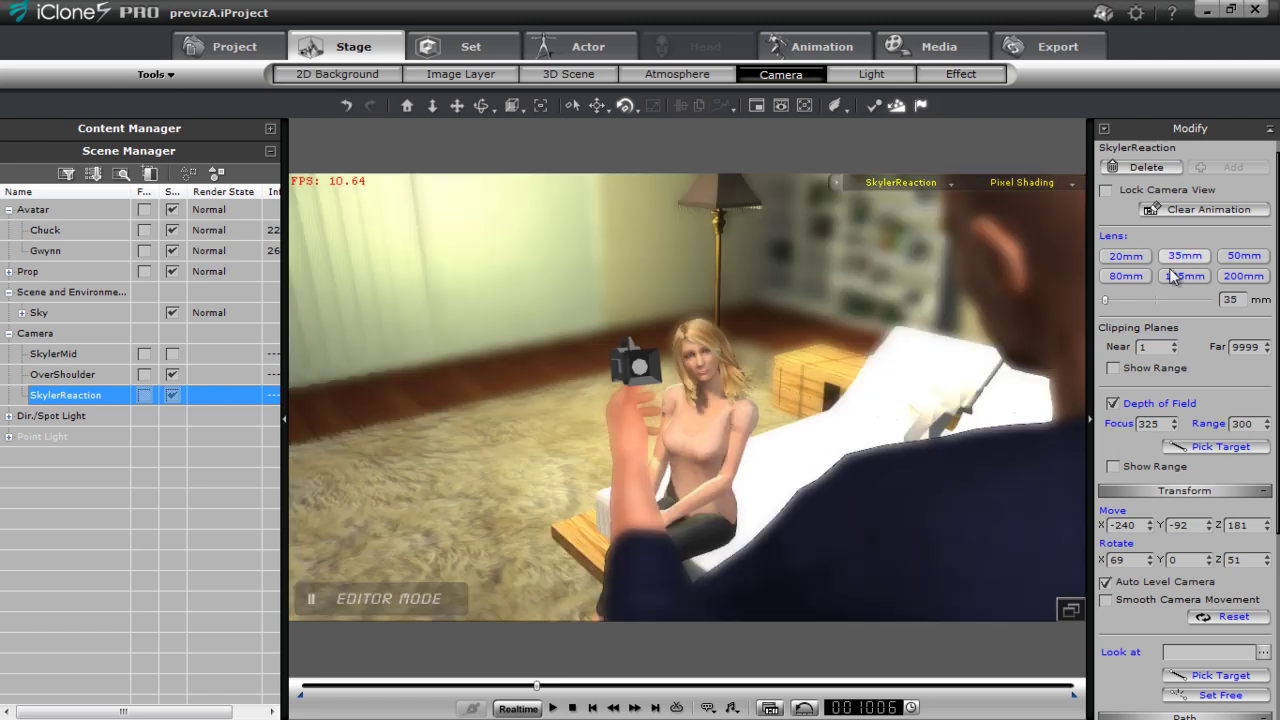
left_click_drag(806, 545, 780, 485)
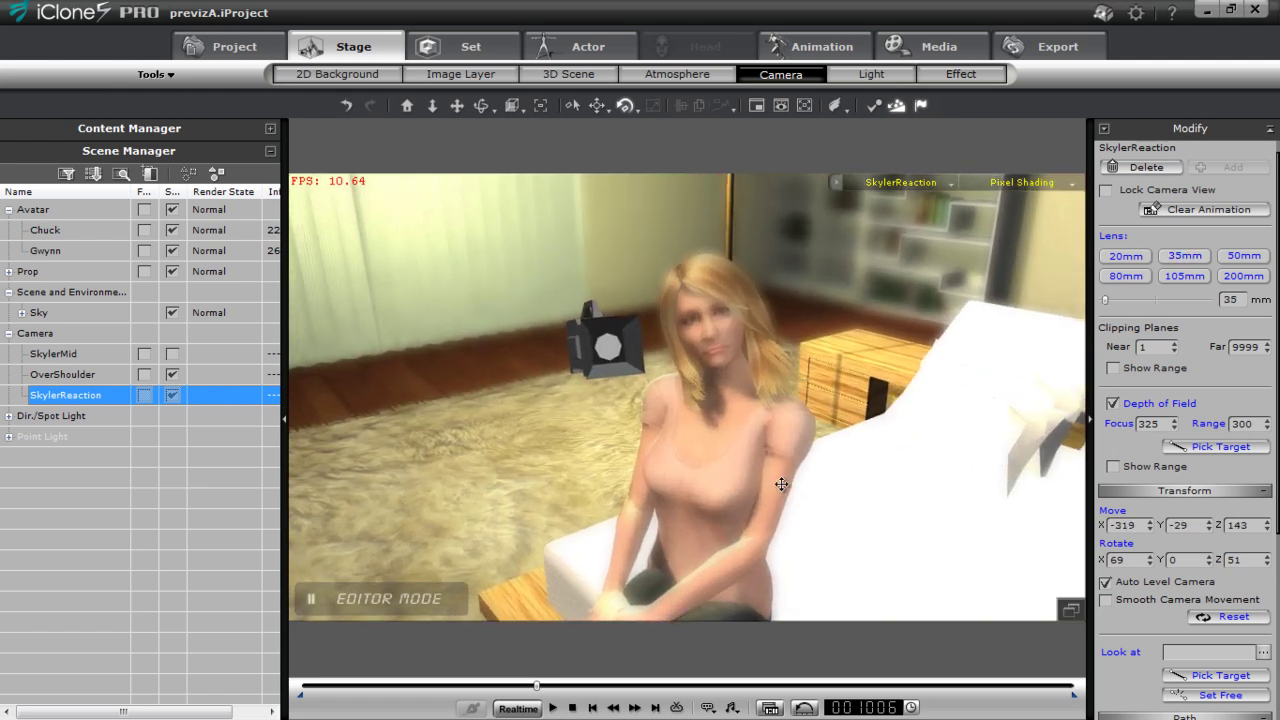
left_click_drag(774, 472, 733, 309)
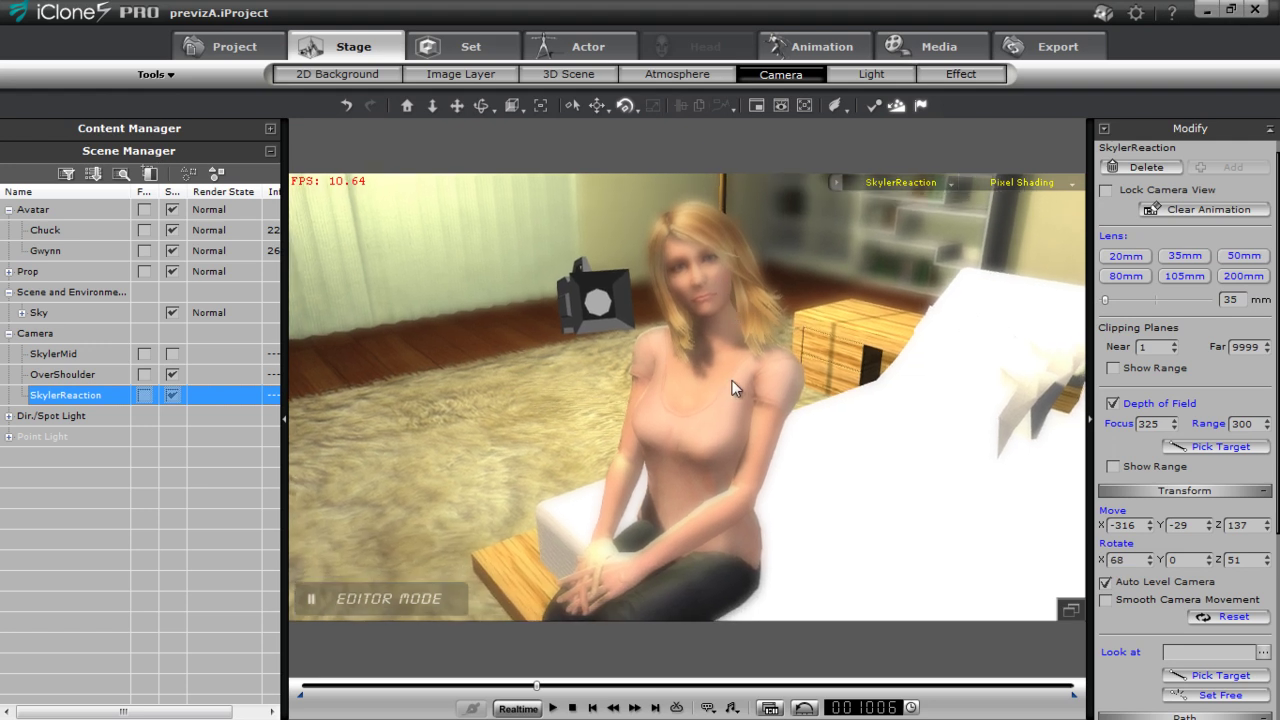
Step: Pick Gwynn's face as the SkylerReaction camera's depth-of-field target, set the Range to 1000, and tighten the framing slightly
left_click(735, 388)
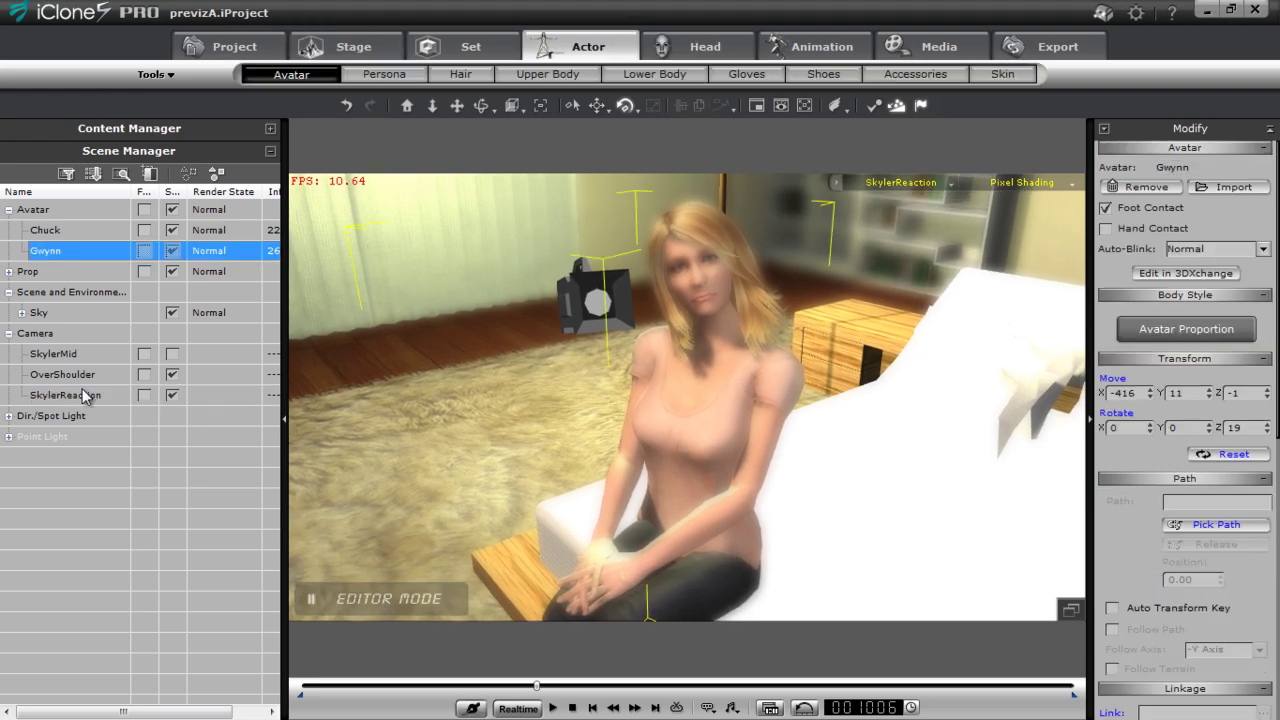
left_click(85, 395)
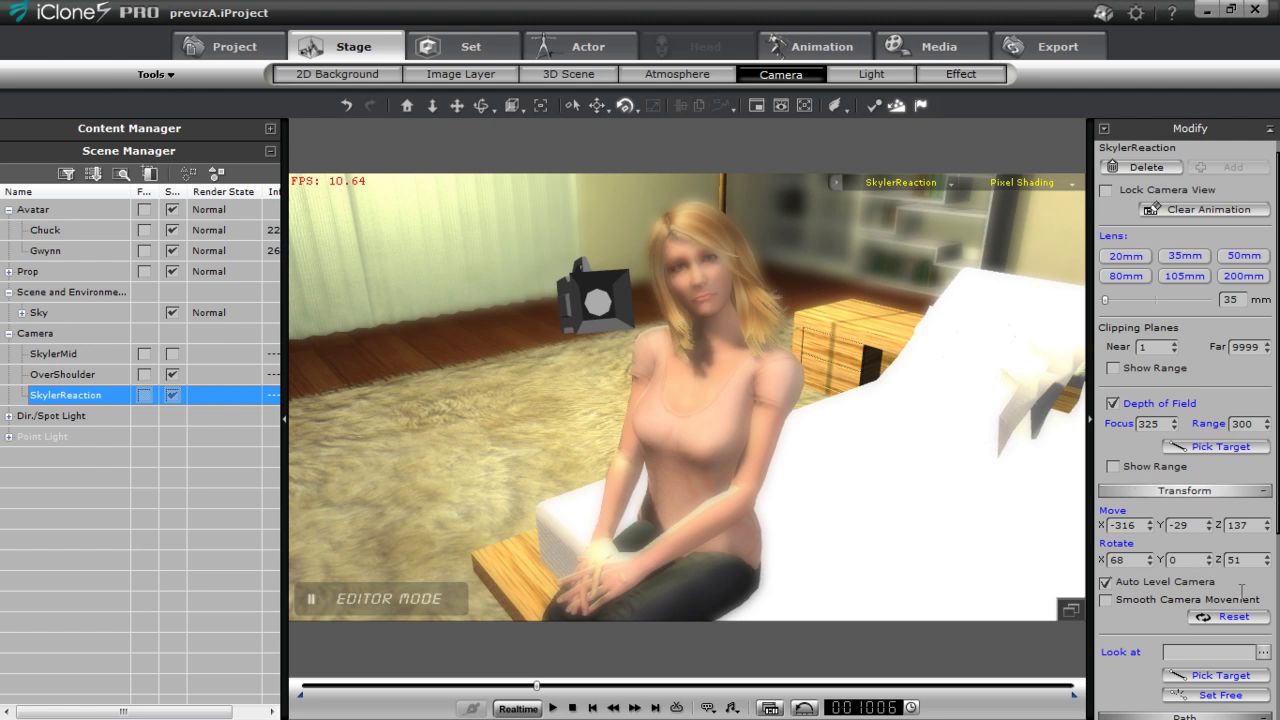
scroll(1276, 408, "down", 1)
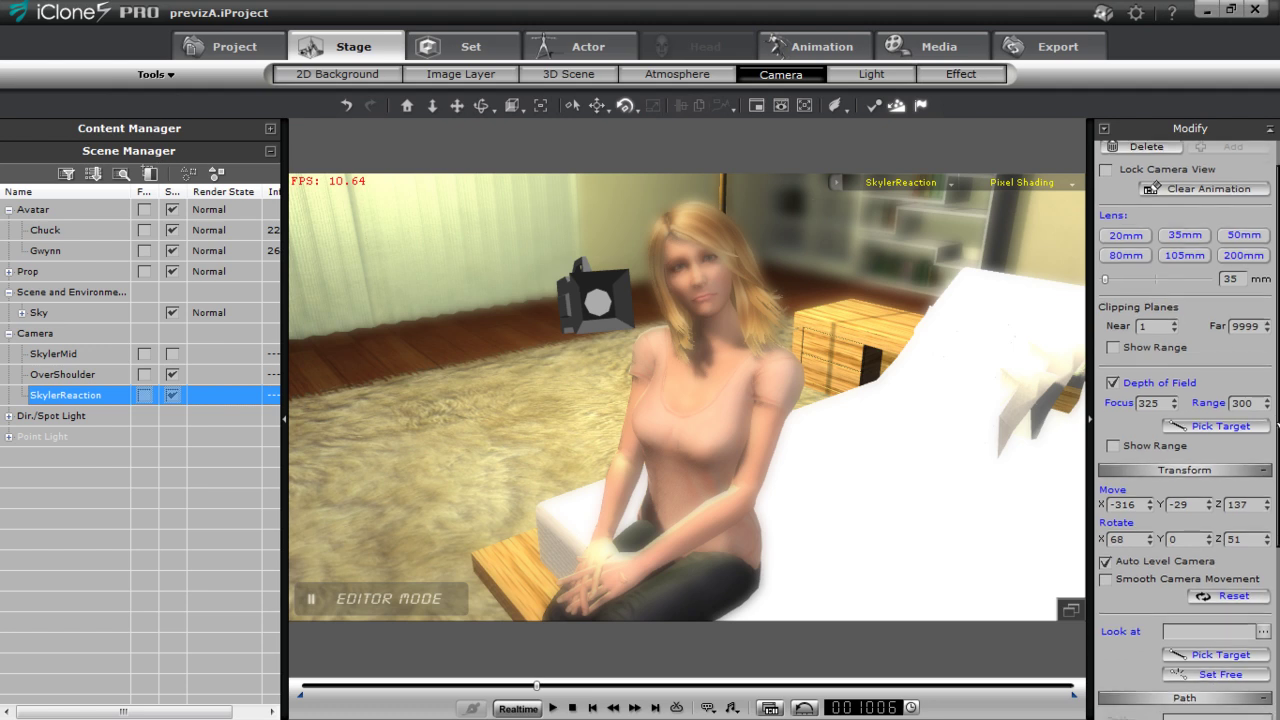
left_click(1222, 426)
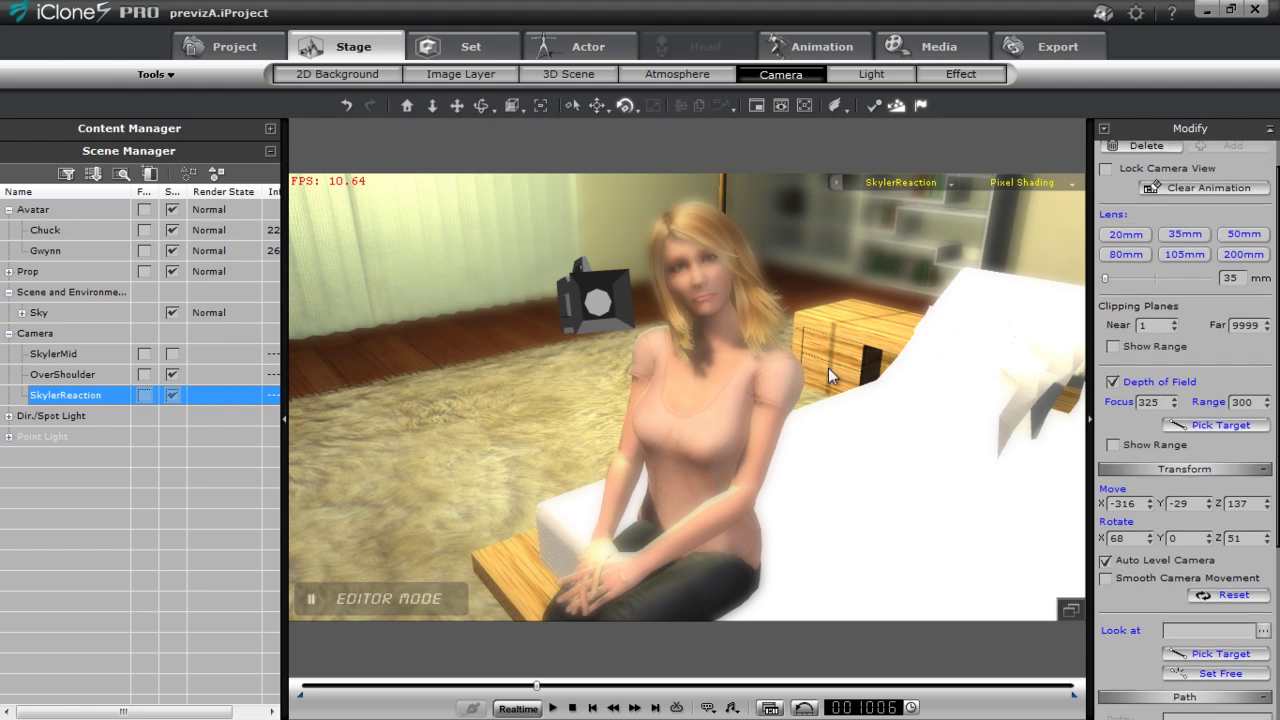
left_click(693, 277)
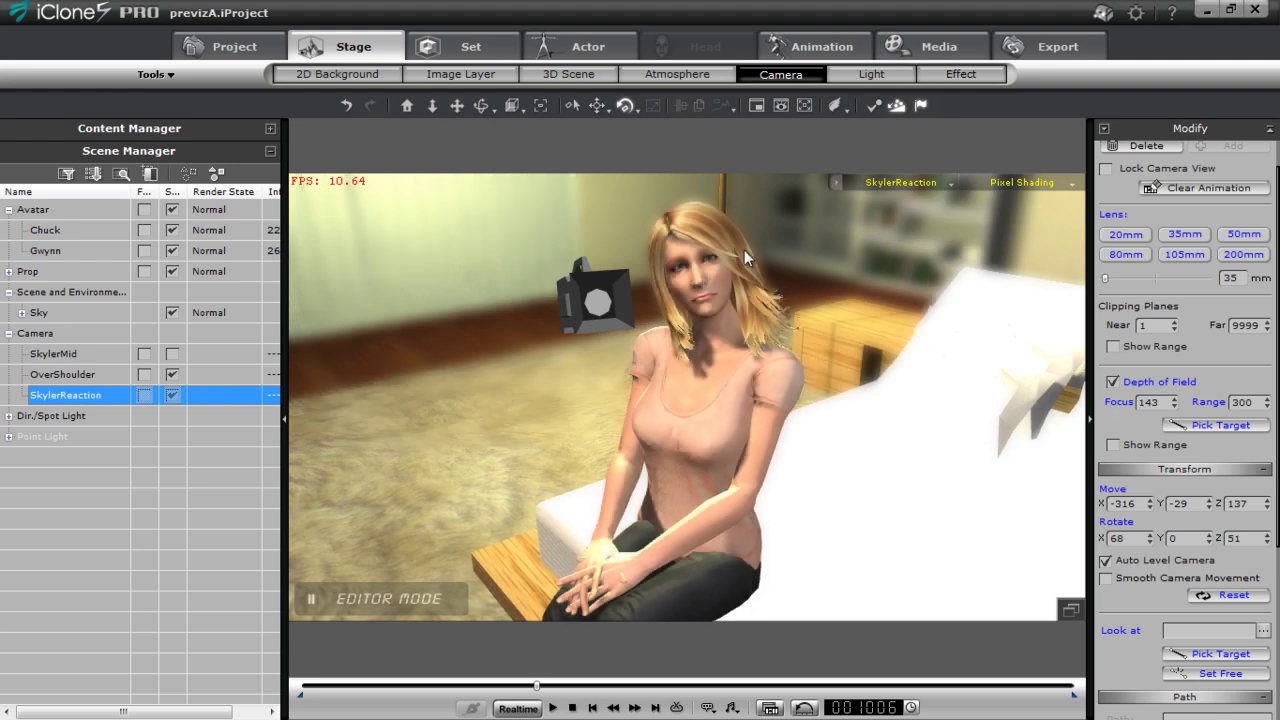
type("1000")
key("Return")
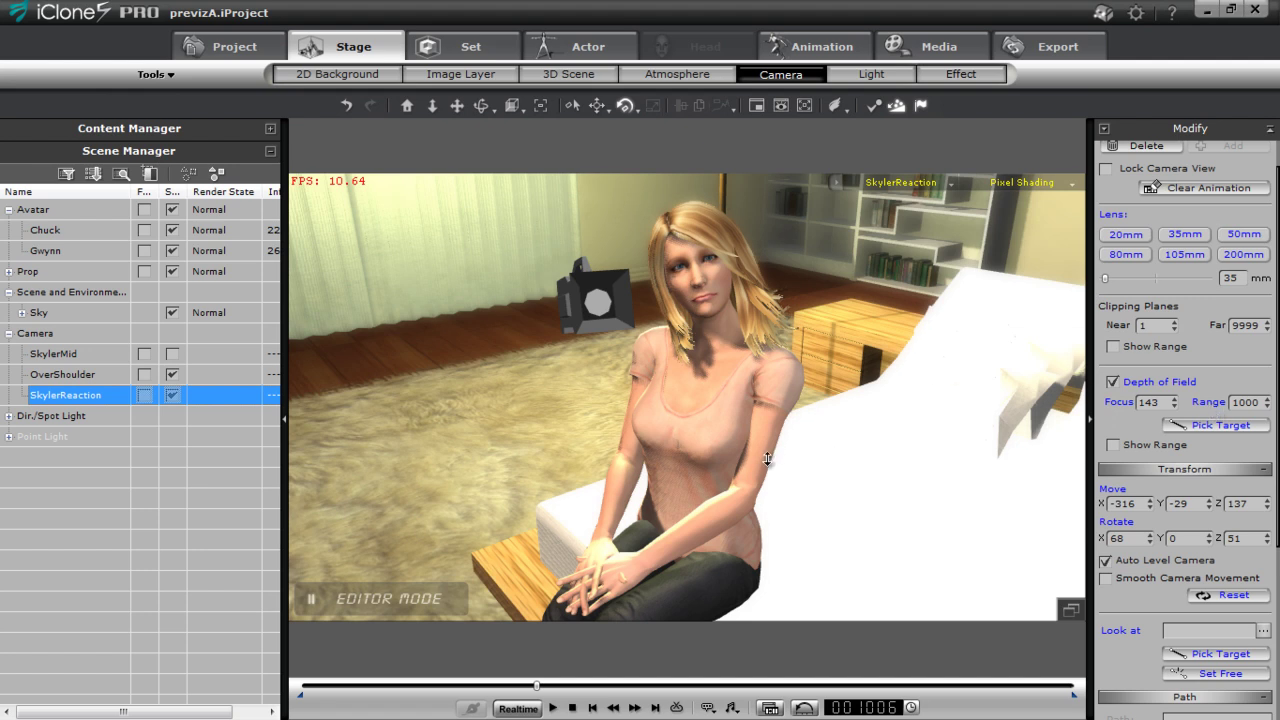
scroll(767, 462, "up", 4)
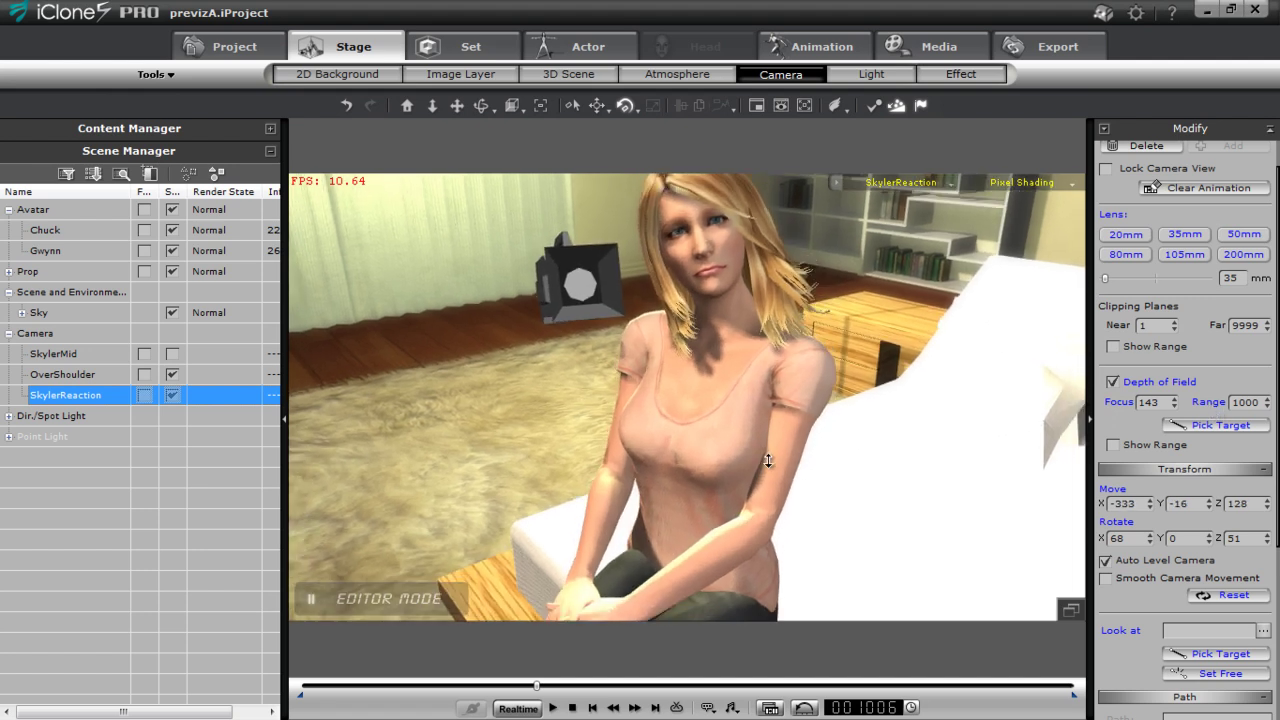
middle_click_drag(767, 462, 762, 502)
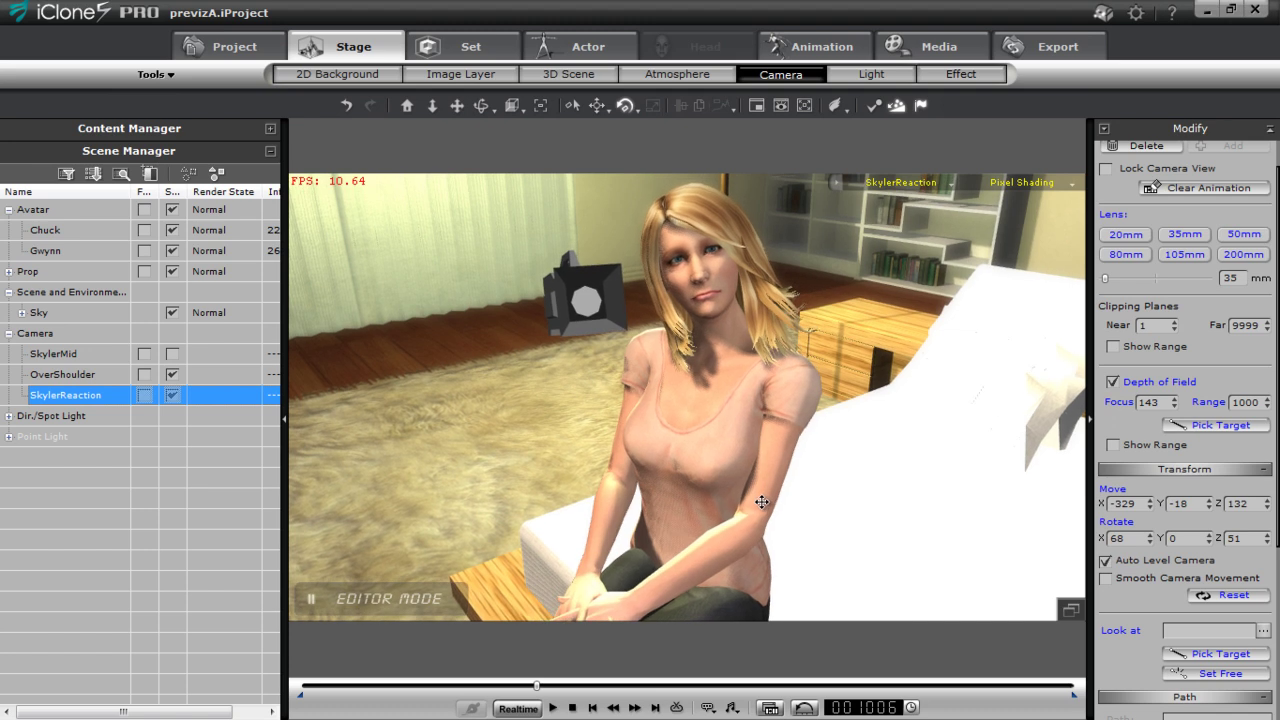
Step: Replace the OverShoulder tracks in the timeline with the SkylerReaction camera's, showing its Transform and Lens tracks
key("F3")
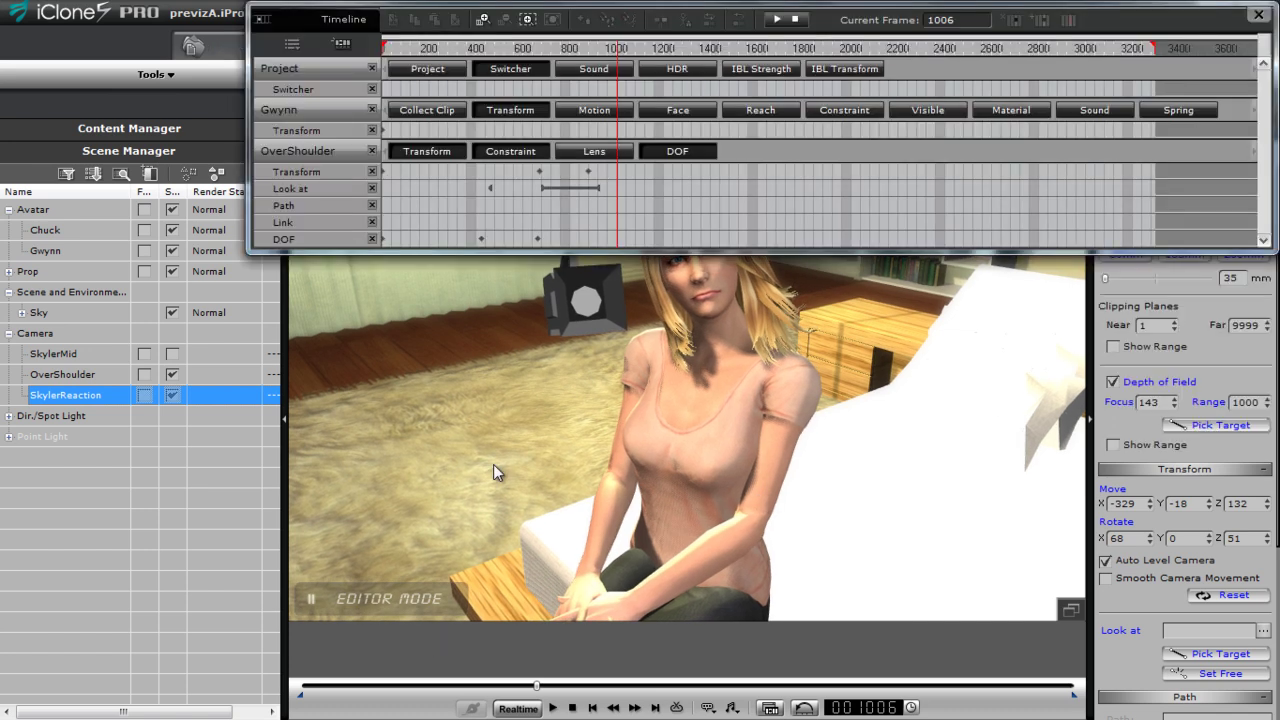
left_click(370, 151)
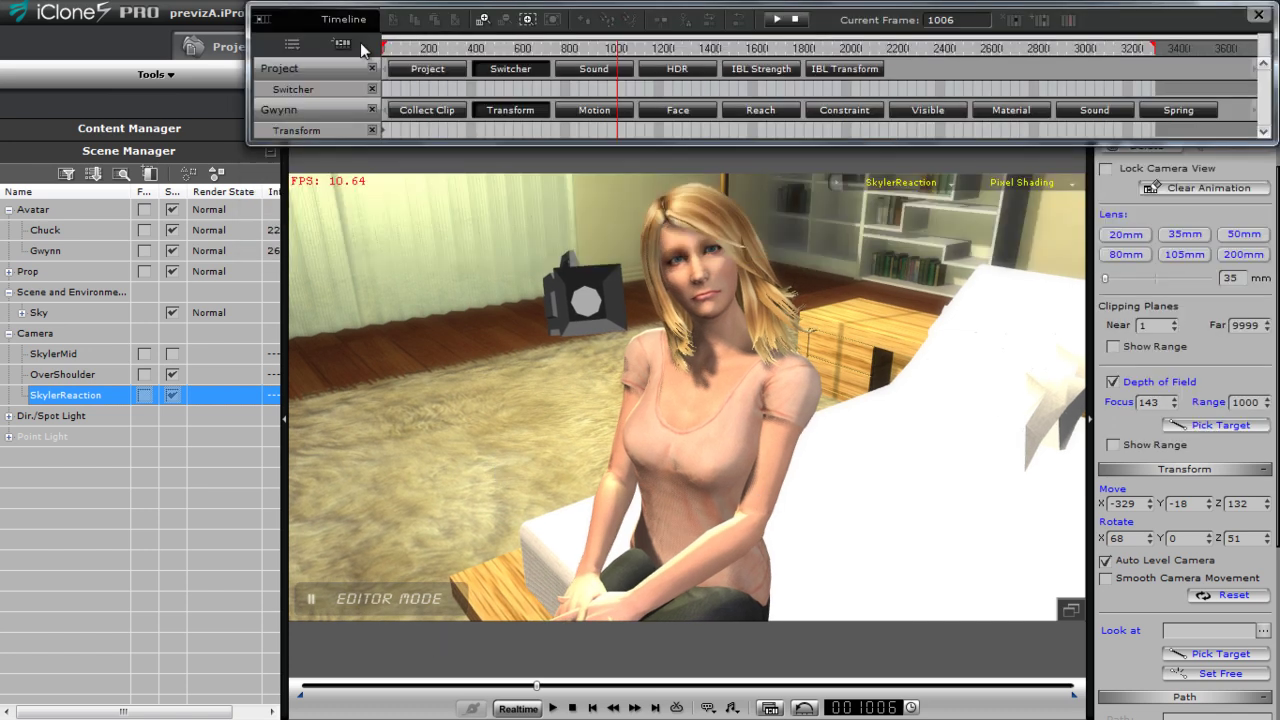
left_click(296, 47)
left_click(293, 113)
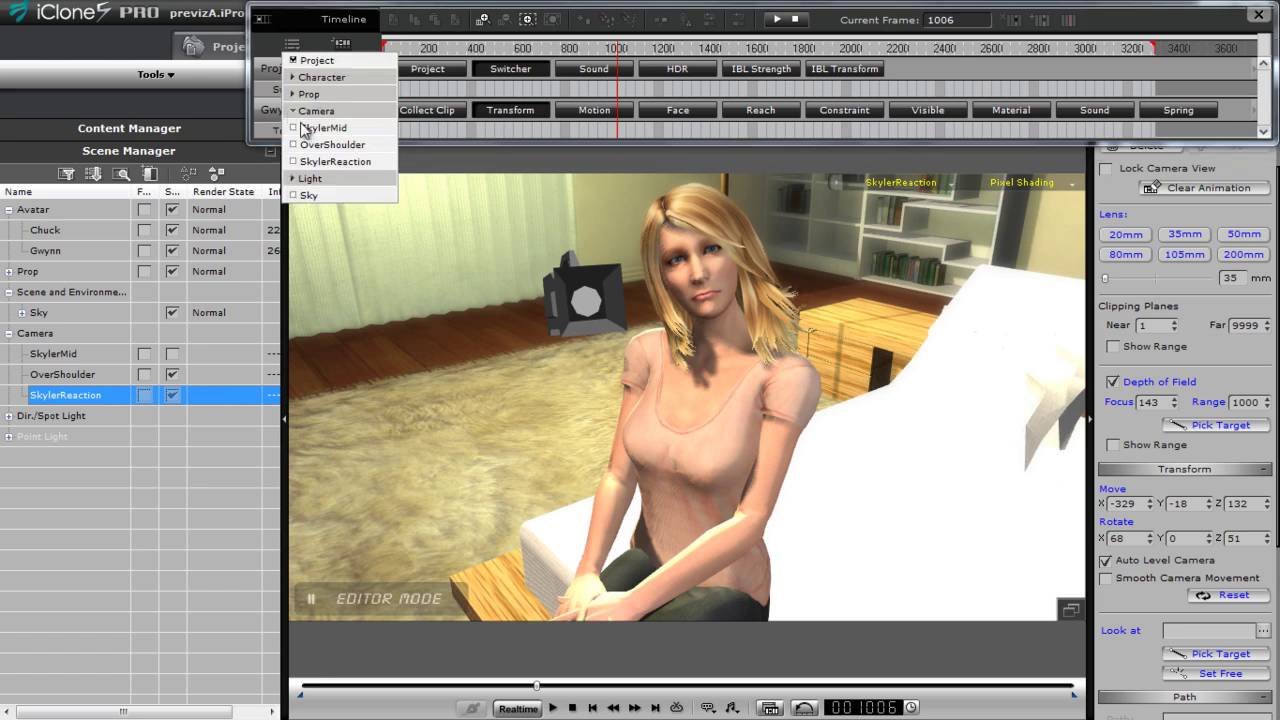
left_click(293, 162)
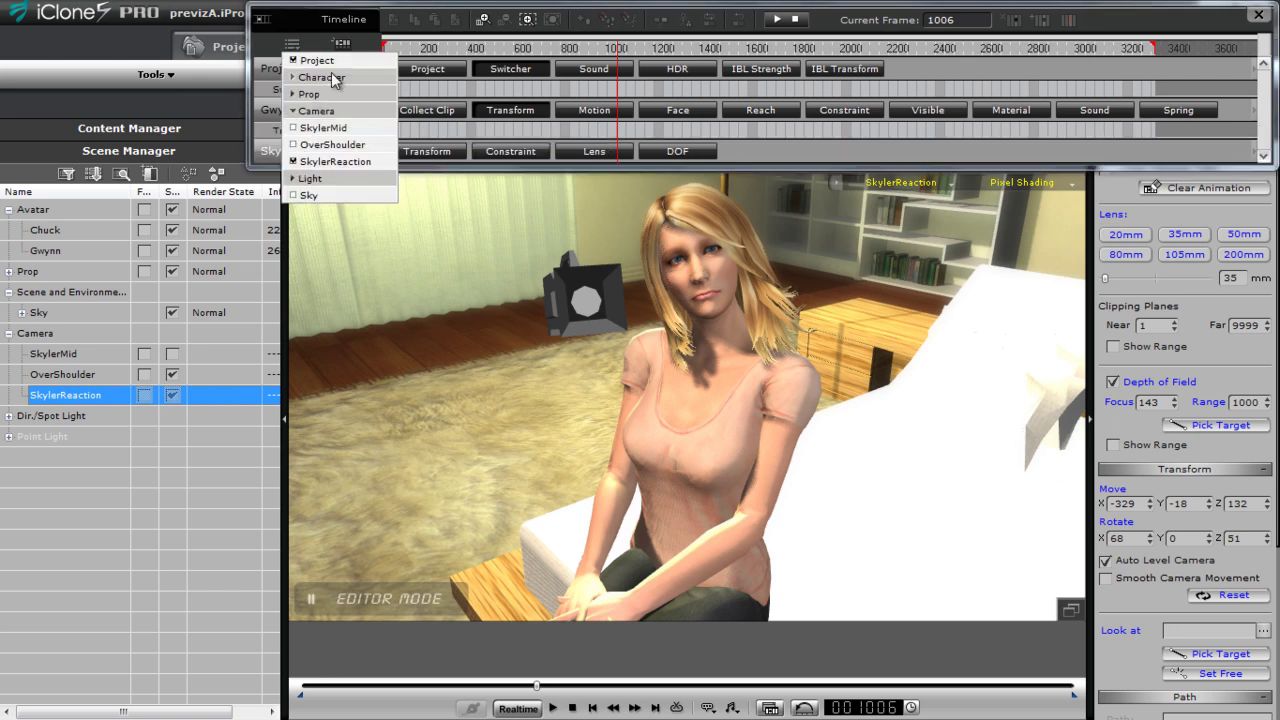
left_click(427, 152)
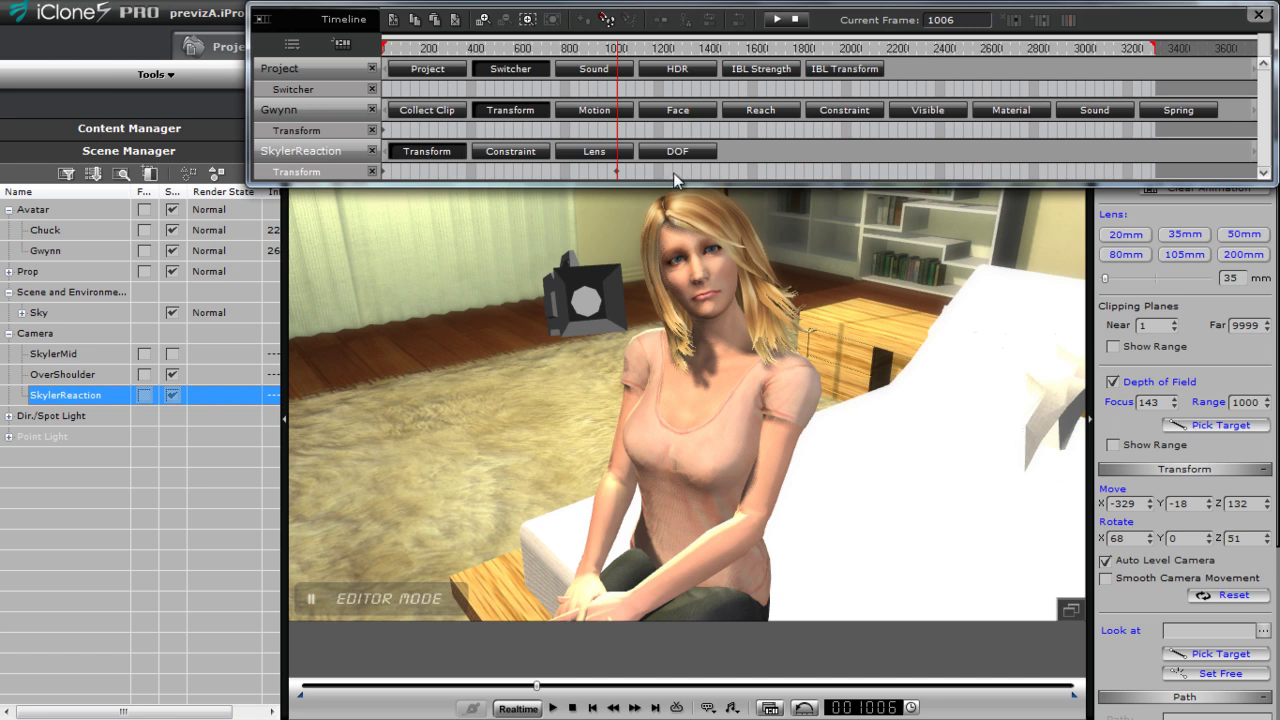
left_click(608, 152)
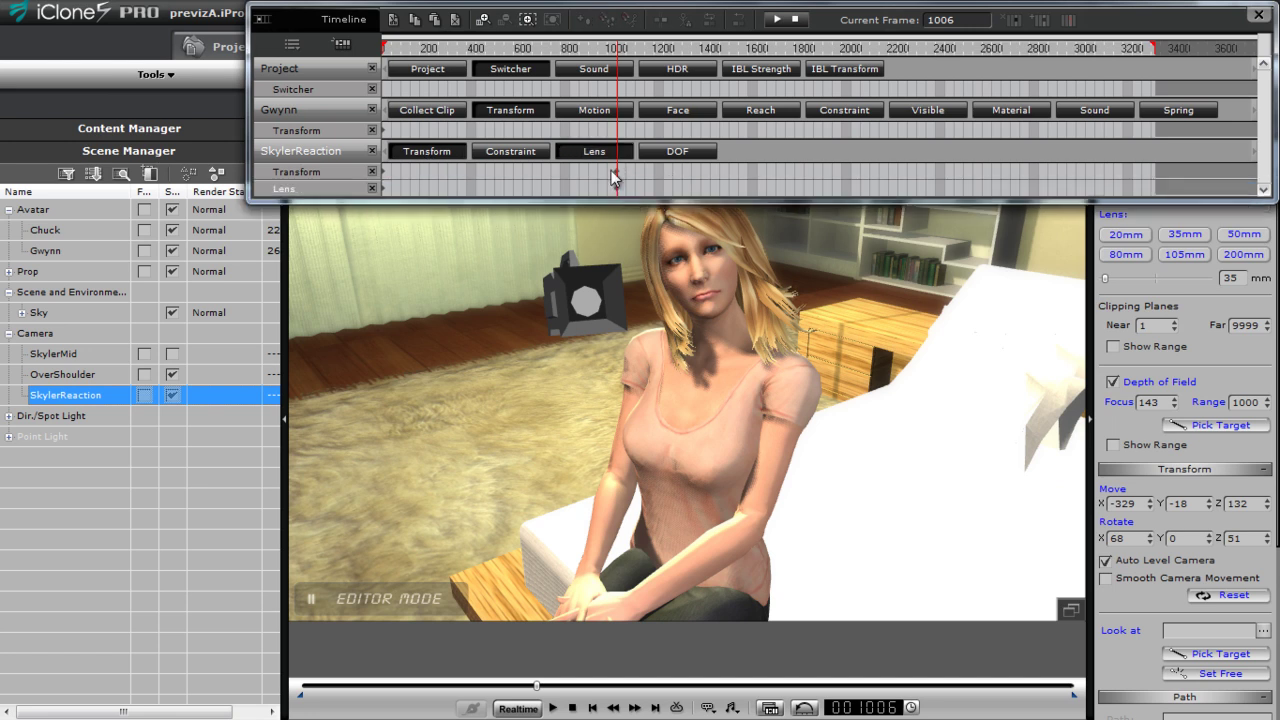
Step: Move the SkylerReaction camera's Transform and Lens keys from frame 1006 to frame 1, and hide the OverShoulder and SkylerReaction camera objects
left_click(615, 175)
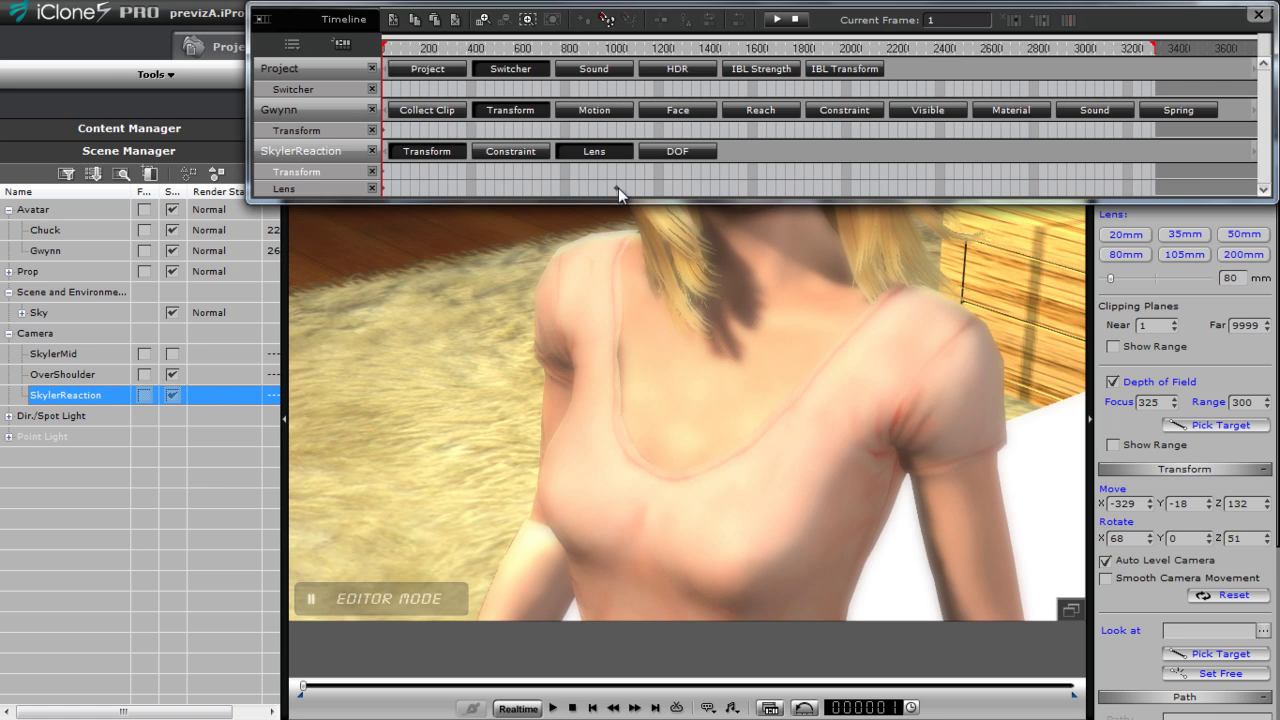
left_click_drag(618, 188, 381, 188)
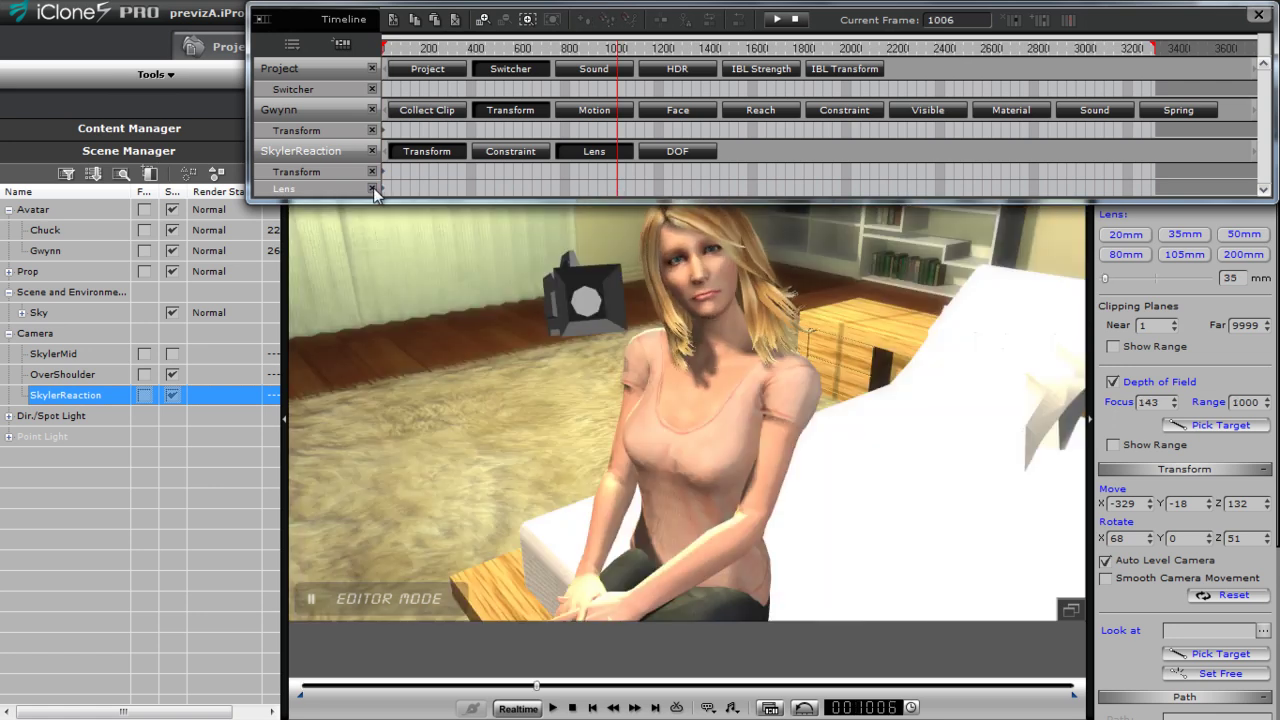
key("Home")
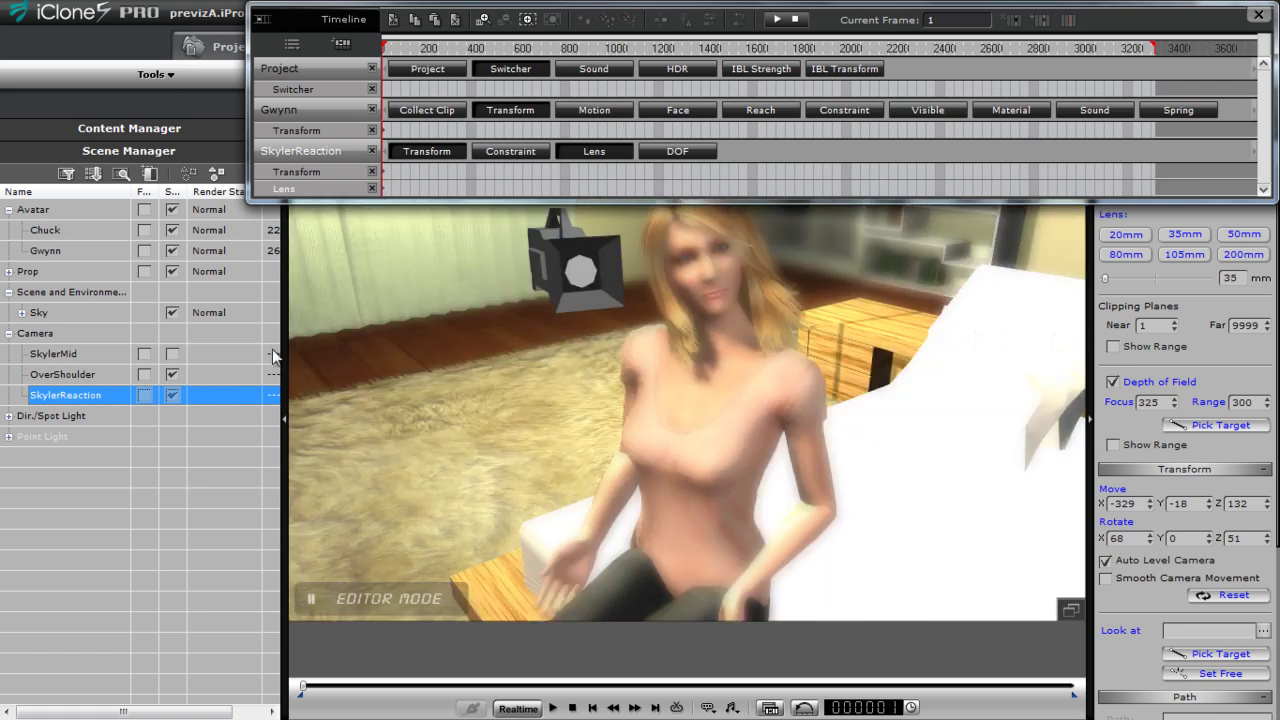
left_click(172, 394)
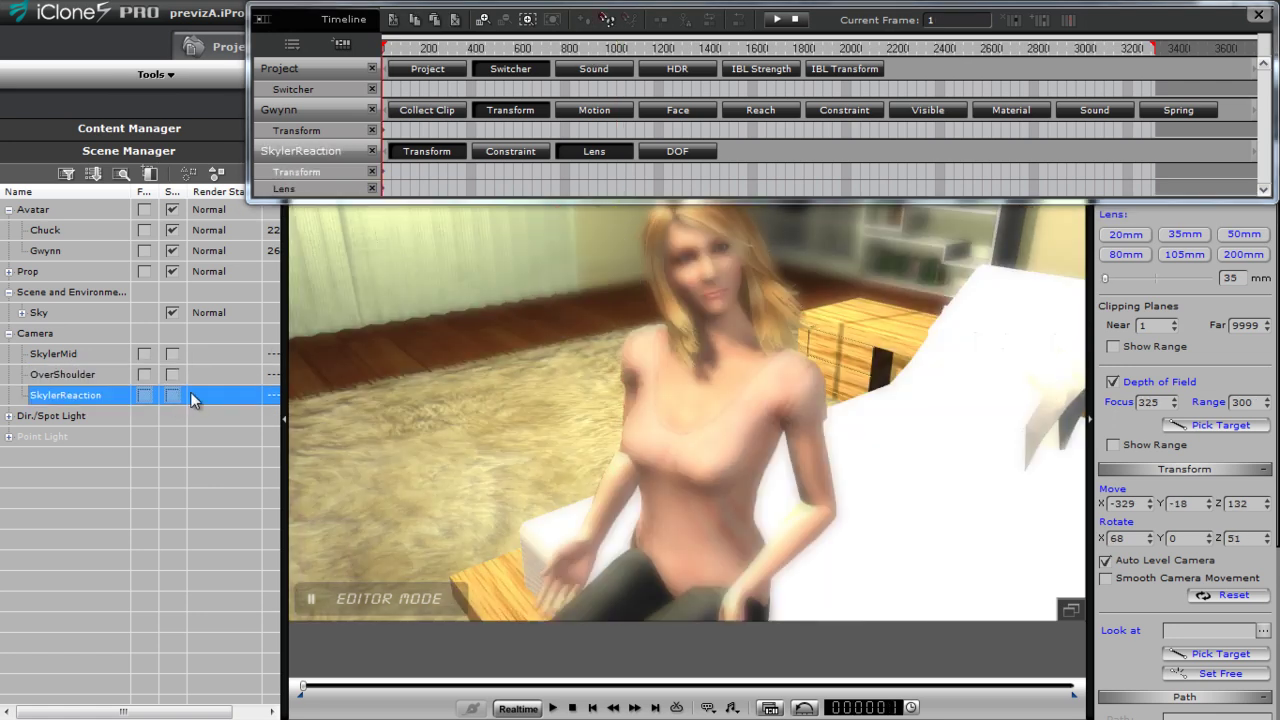
Step: Scrub and play parts of the timeline to check the SkylerReaction camera's shot of Gwynn
left_click_drag(587, 56, 812, 66)
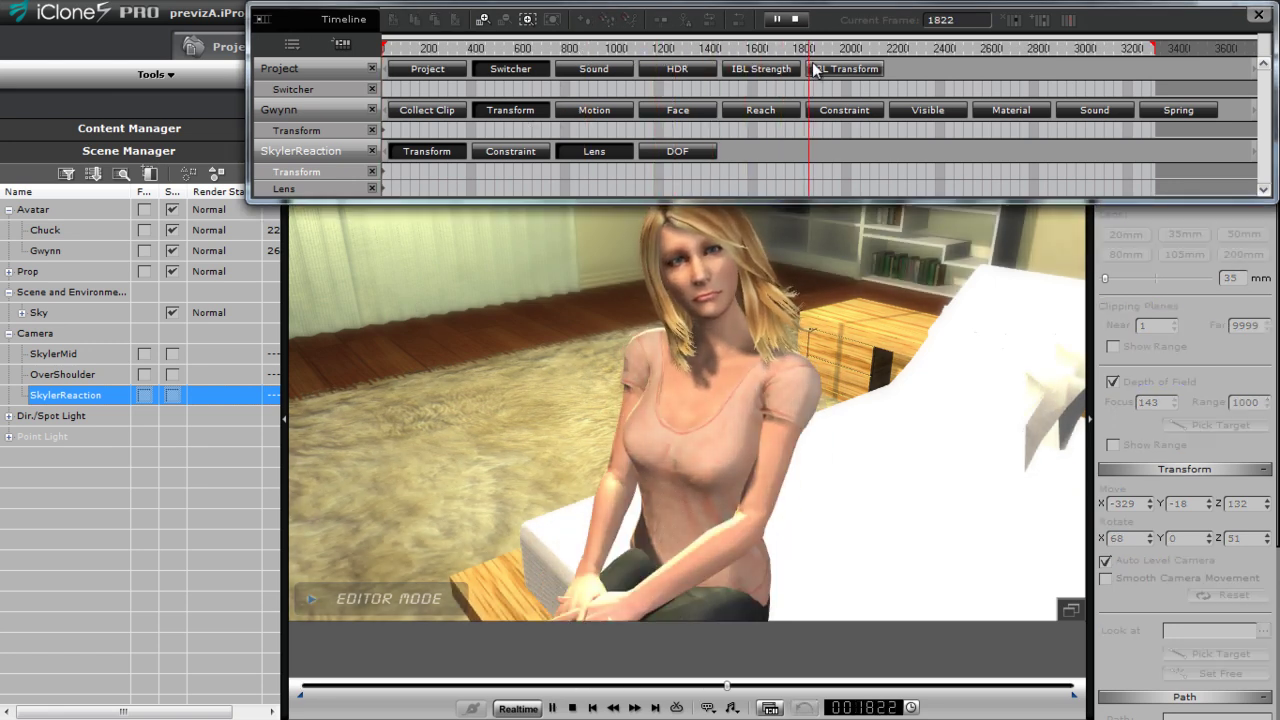
left_click(651, 51)
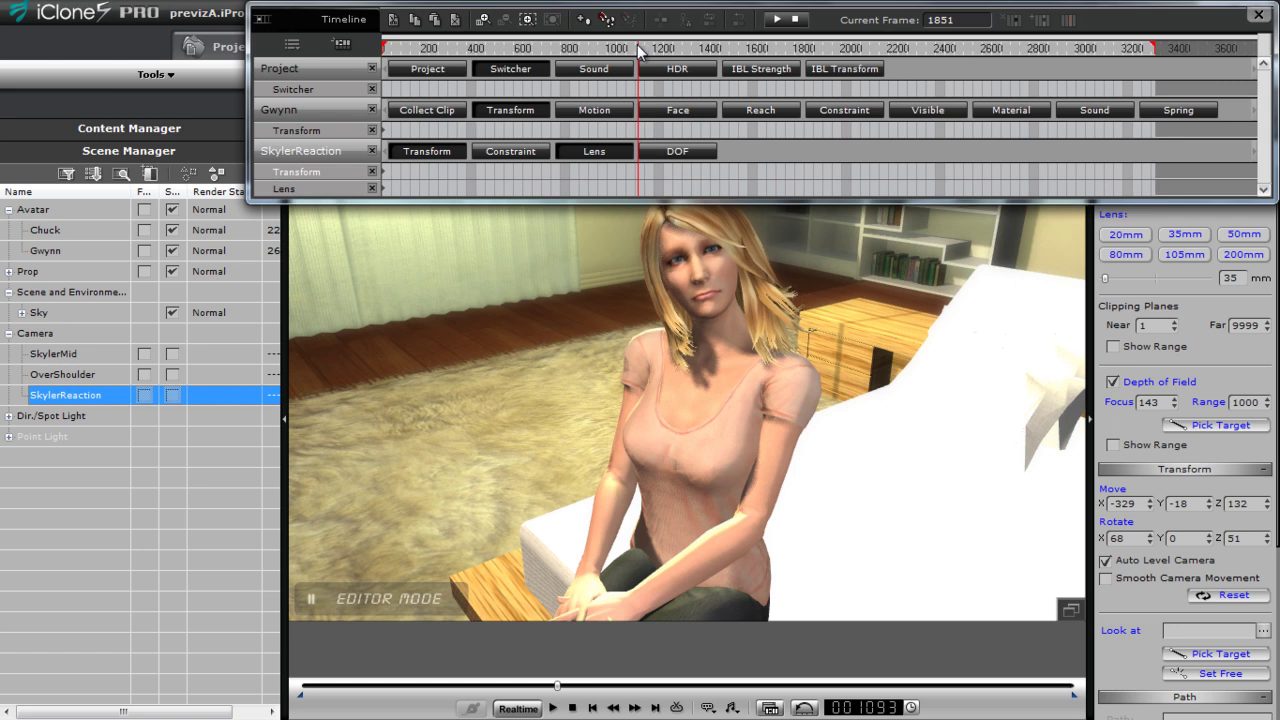
key("space")
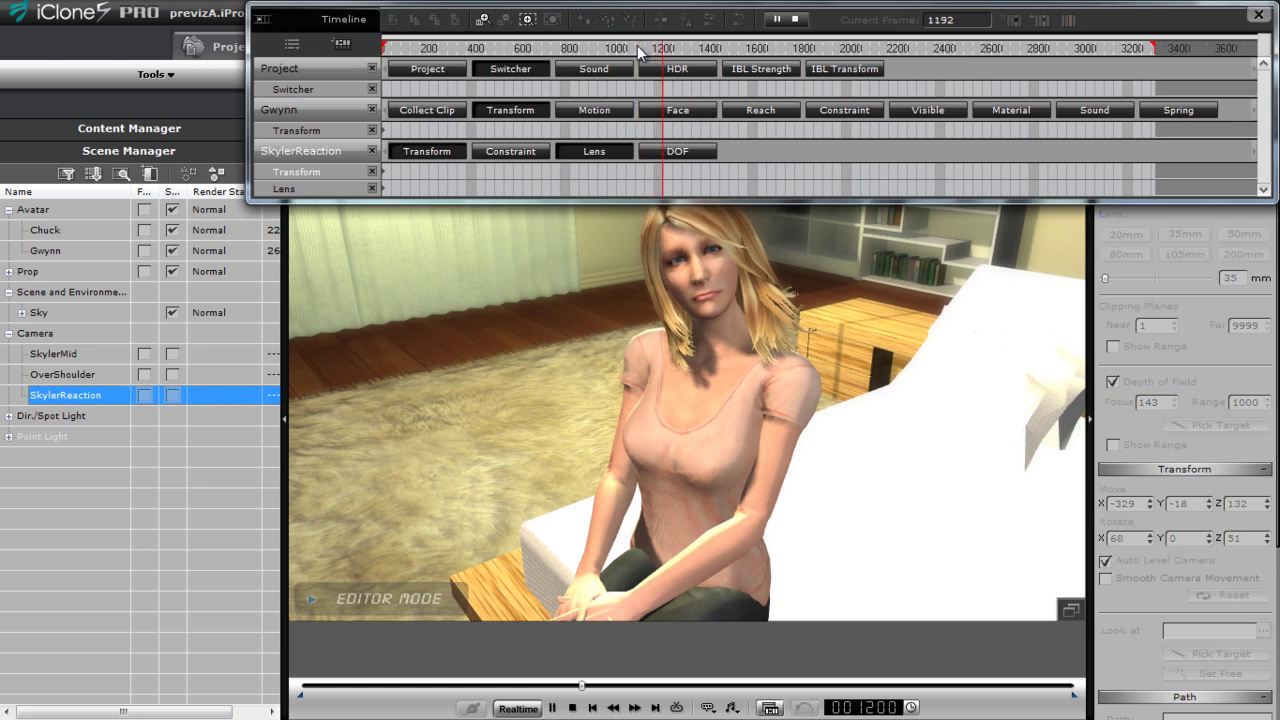
left_click(590, 52)
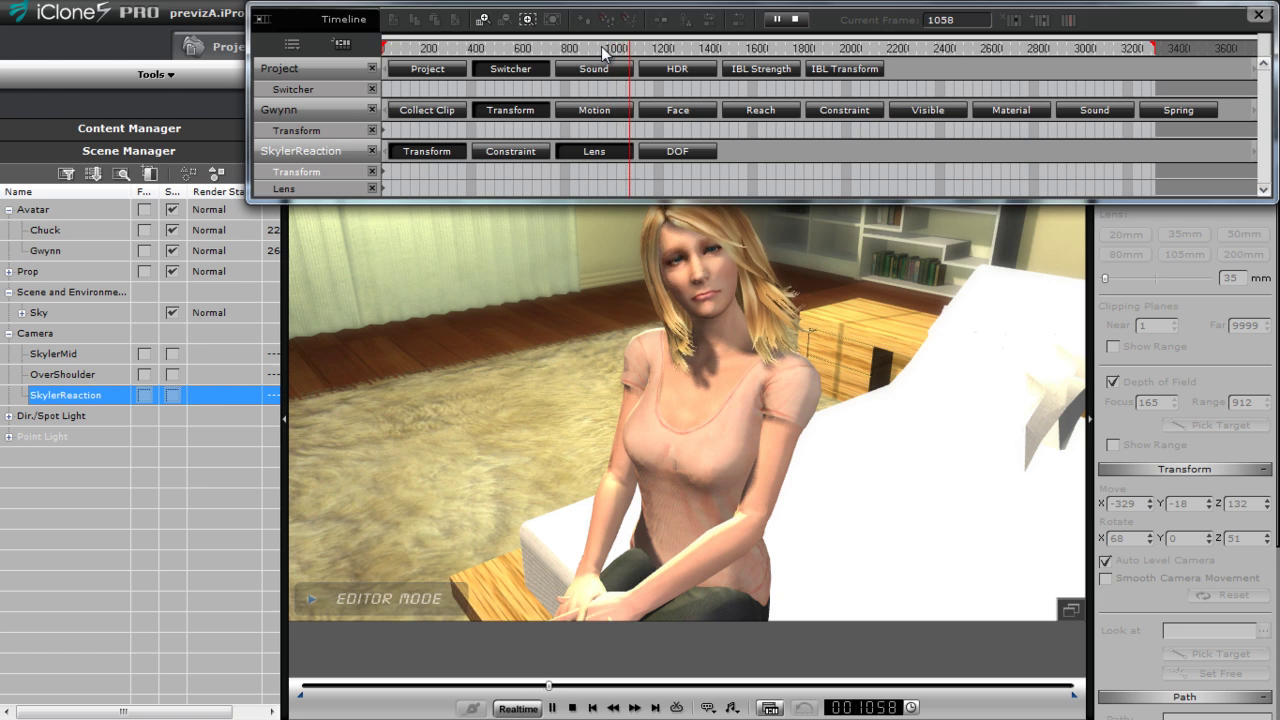
key("space")
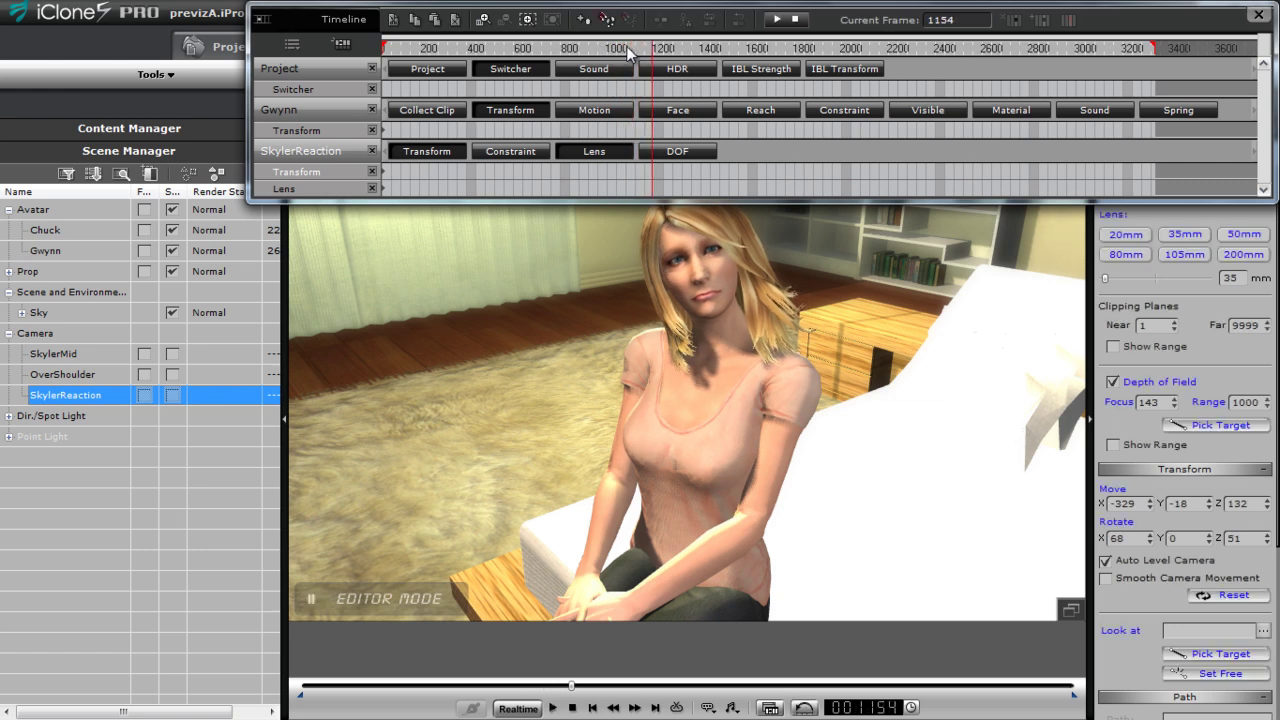
left_click(642, 49)
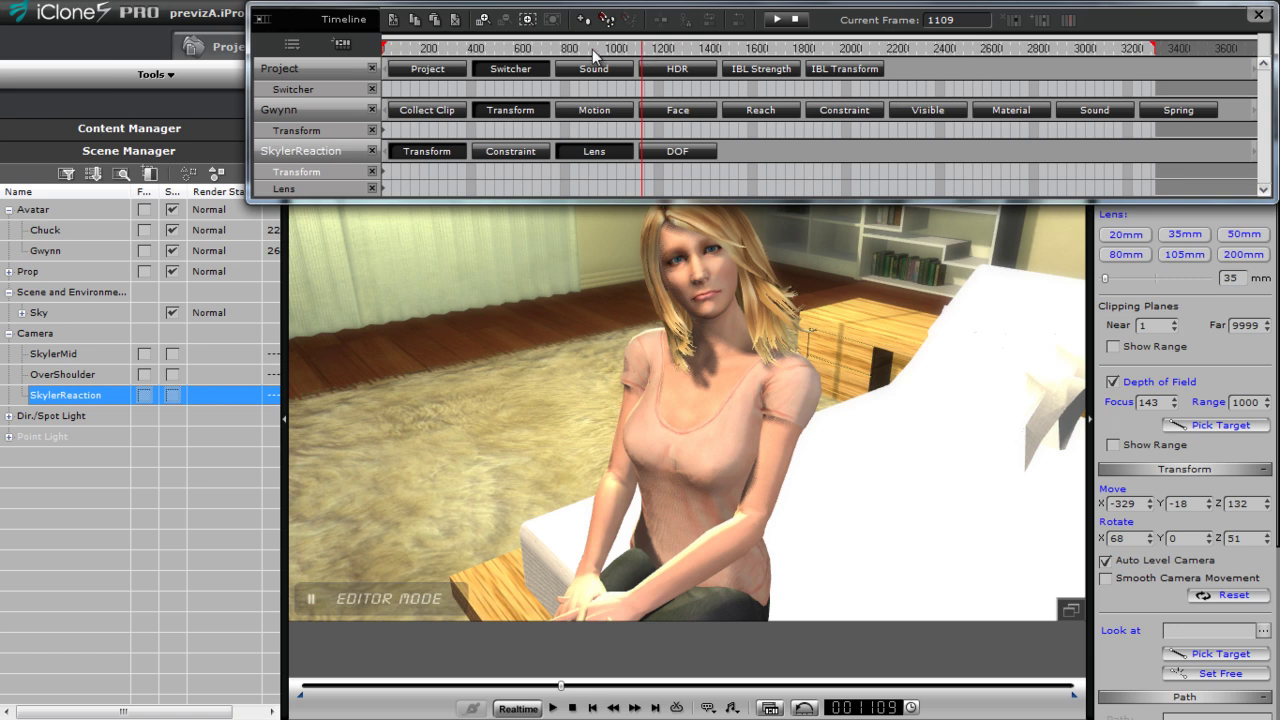
Step: Assign the SkylerMid camera at frame 1 of the project's Switcher track
left_click_drag(471, 49, 331, 60)
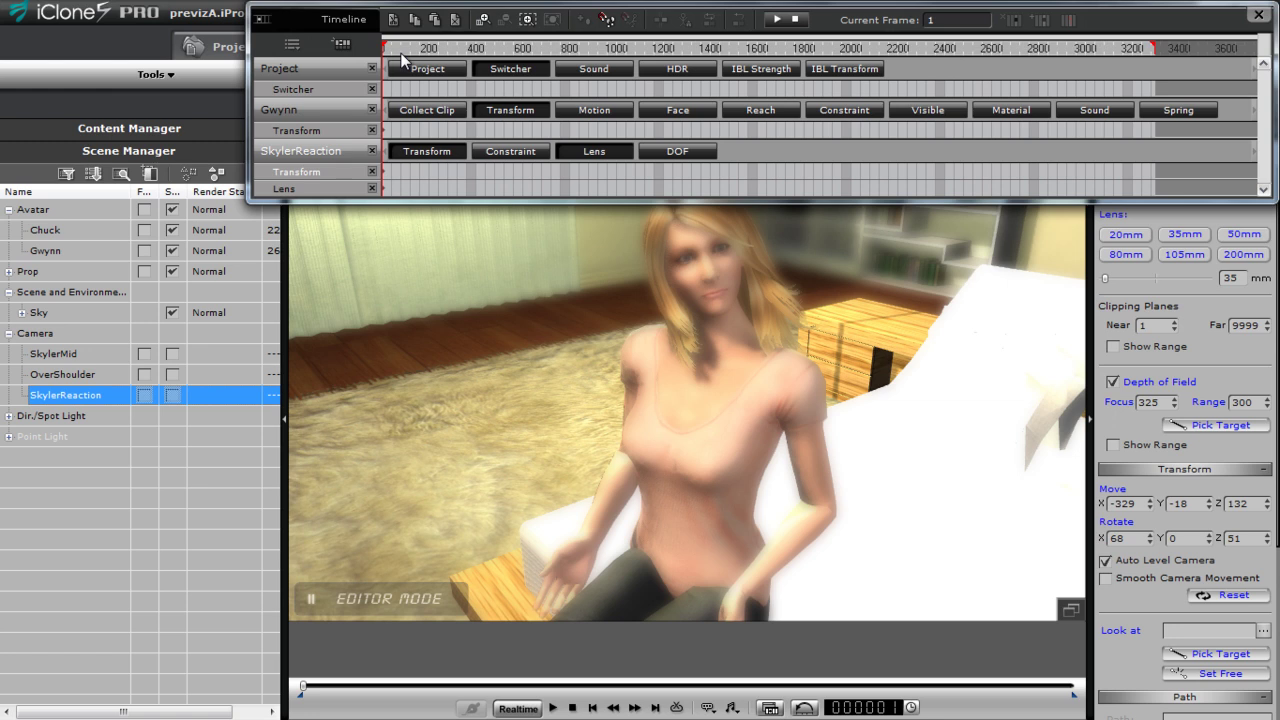
scroll(401, 60, "up", 5)
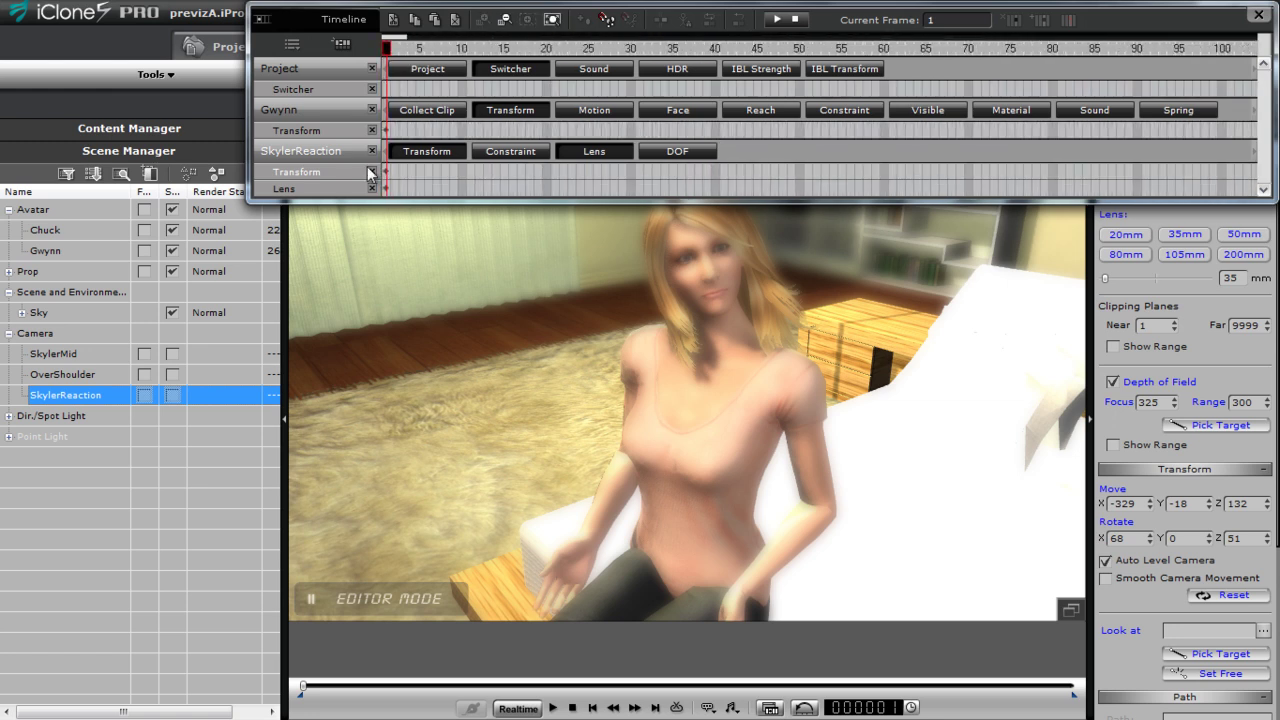
right_click(385, 95)
mouse_move(455, 174)
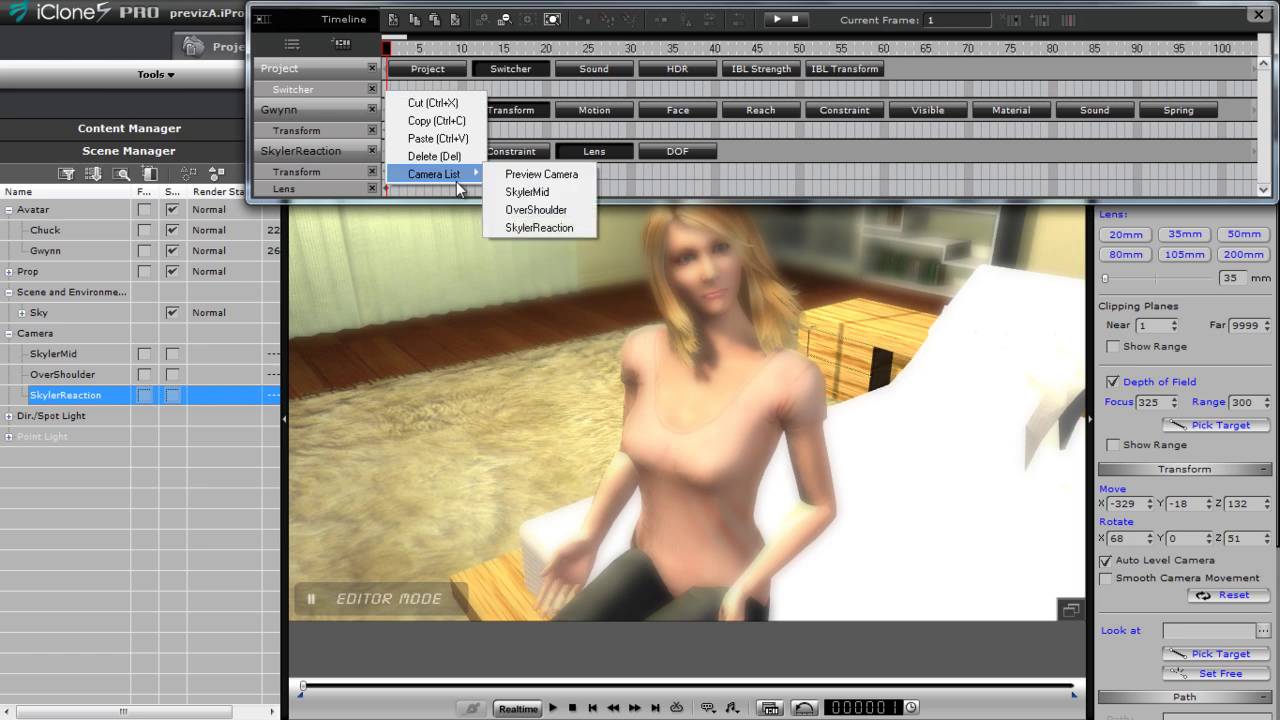
left_click(543, 190)
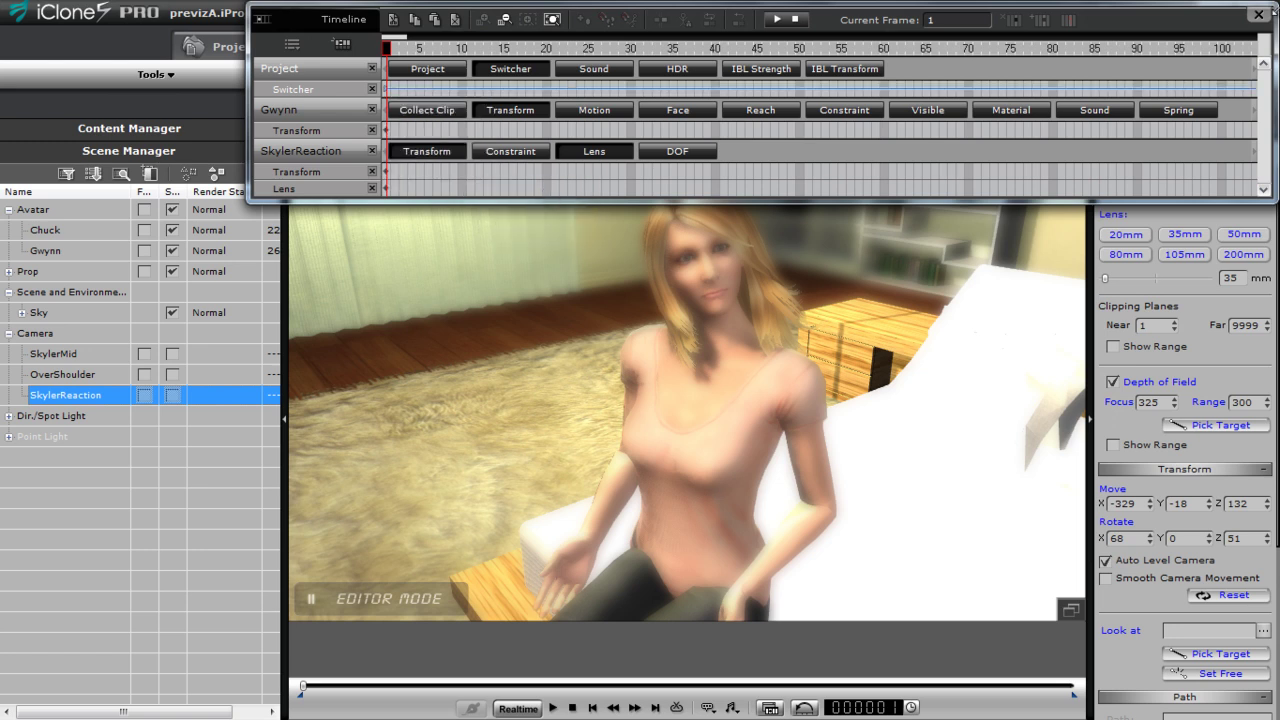
Step: Close the timeline and set the viewport's active camera to Camera Switch
left_click(1262, 16)
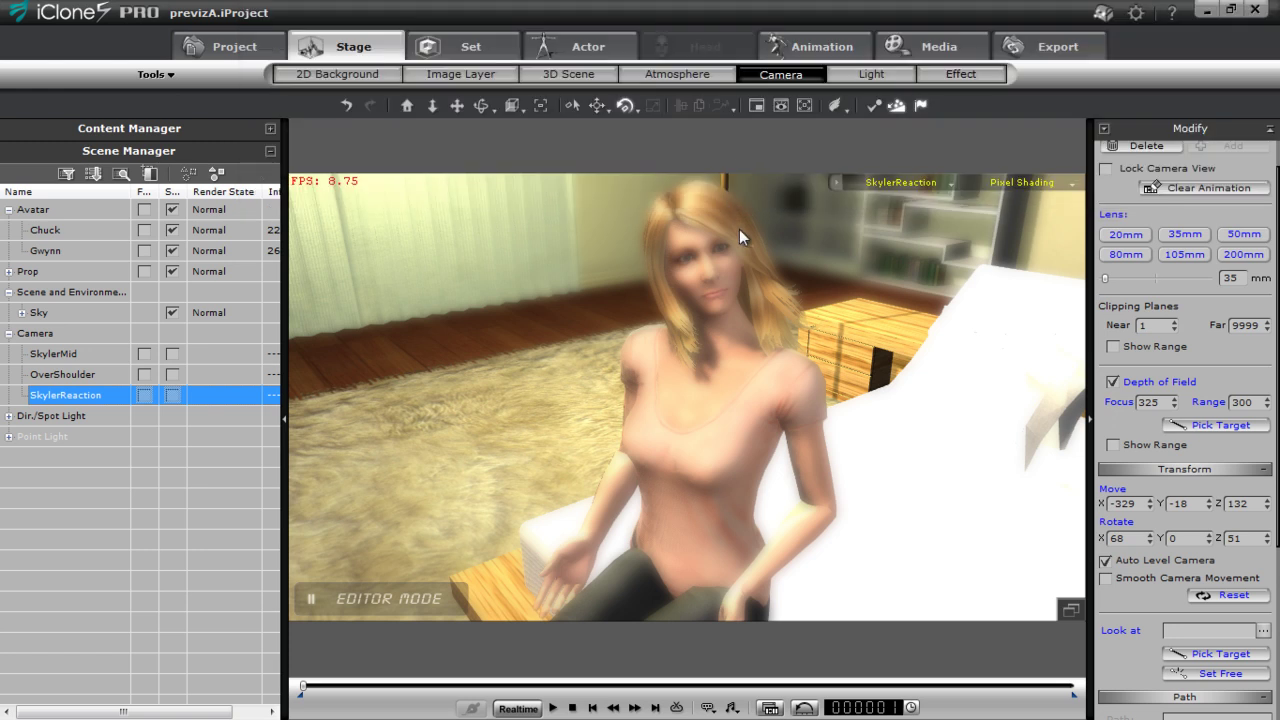
left_click(939, 184)
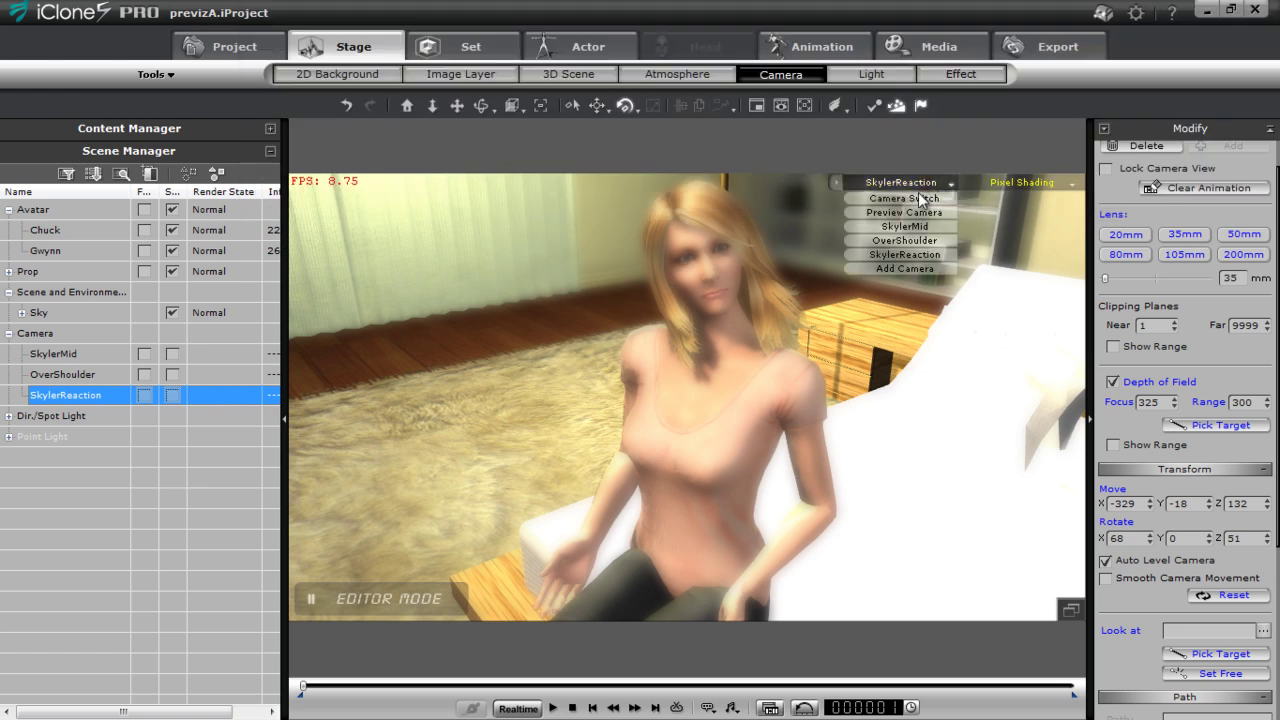
left_click(914, 199)
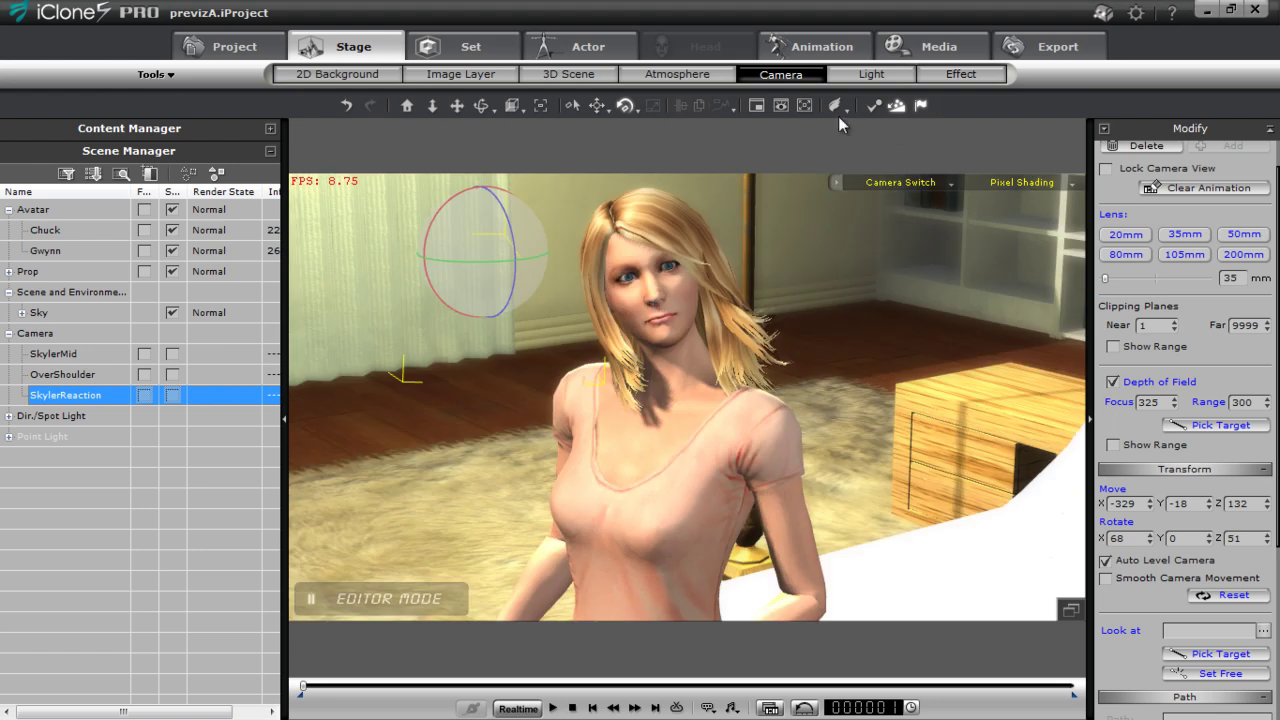
Step: Reopen the timeline, play to frame 477, and switch to the OverShoulder camera there on the Switcher track
key("F3")
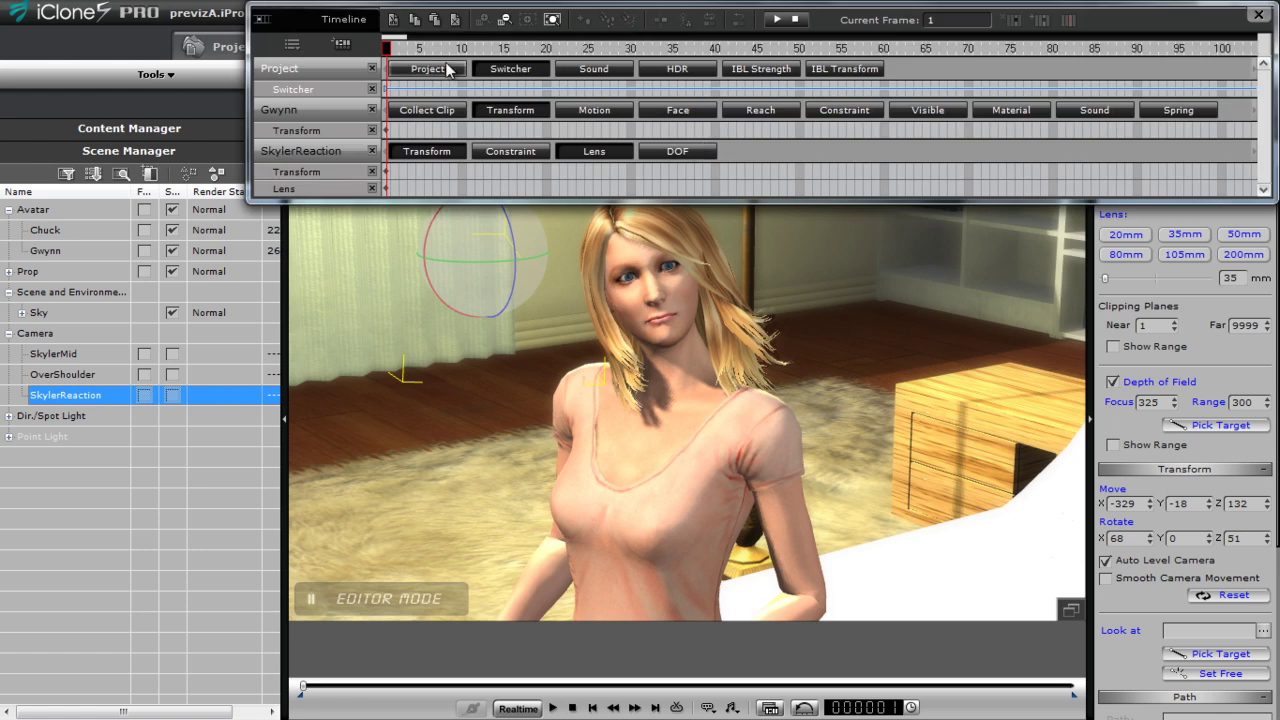
key("space")
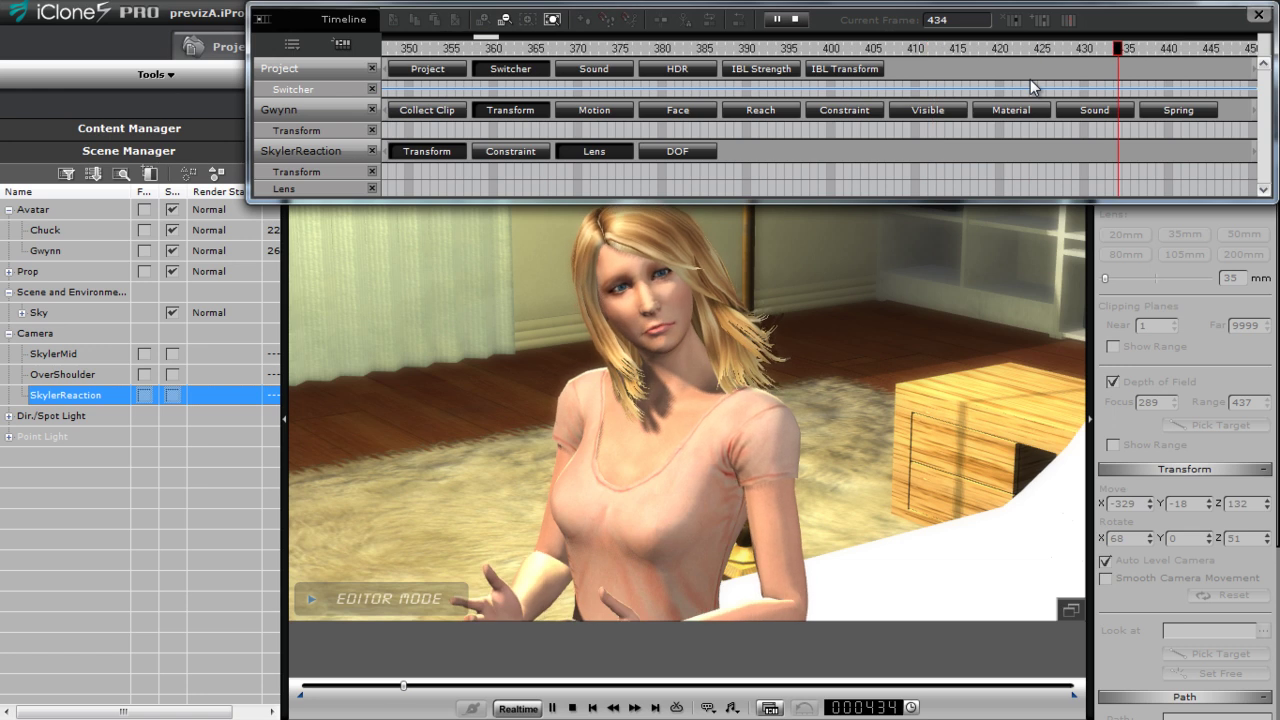
key("space")
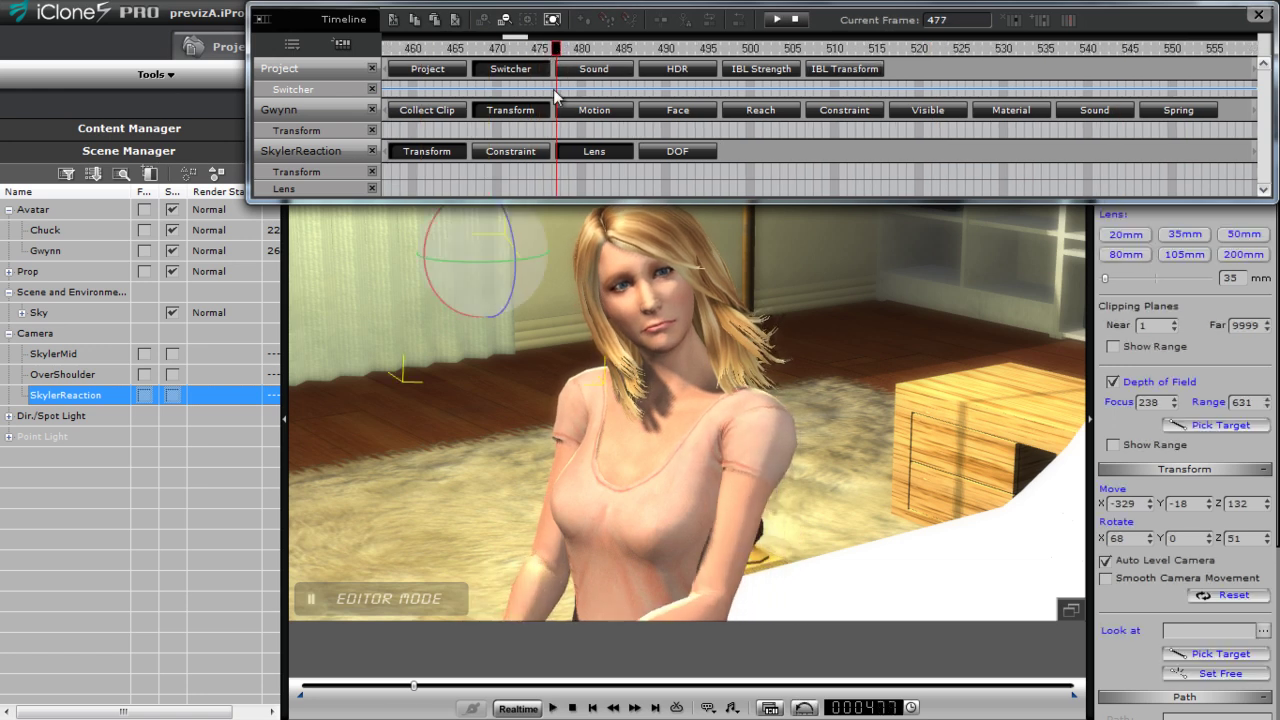
right_click(556, 95)
mouse_move(640, 180)
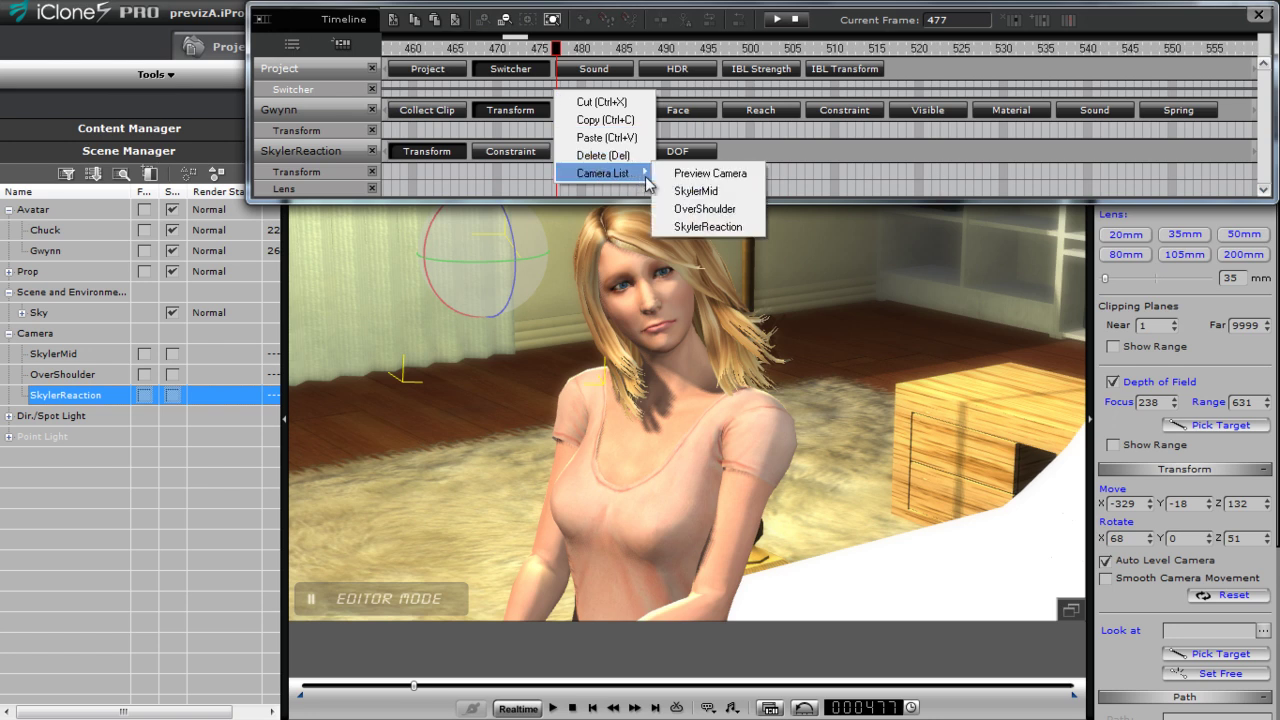
left_click(711, 208)
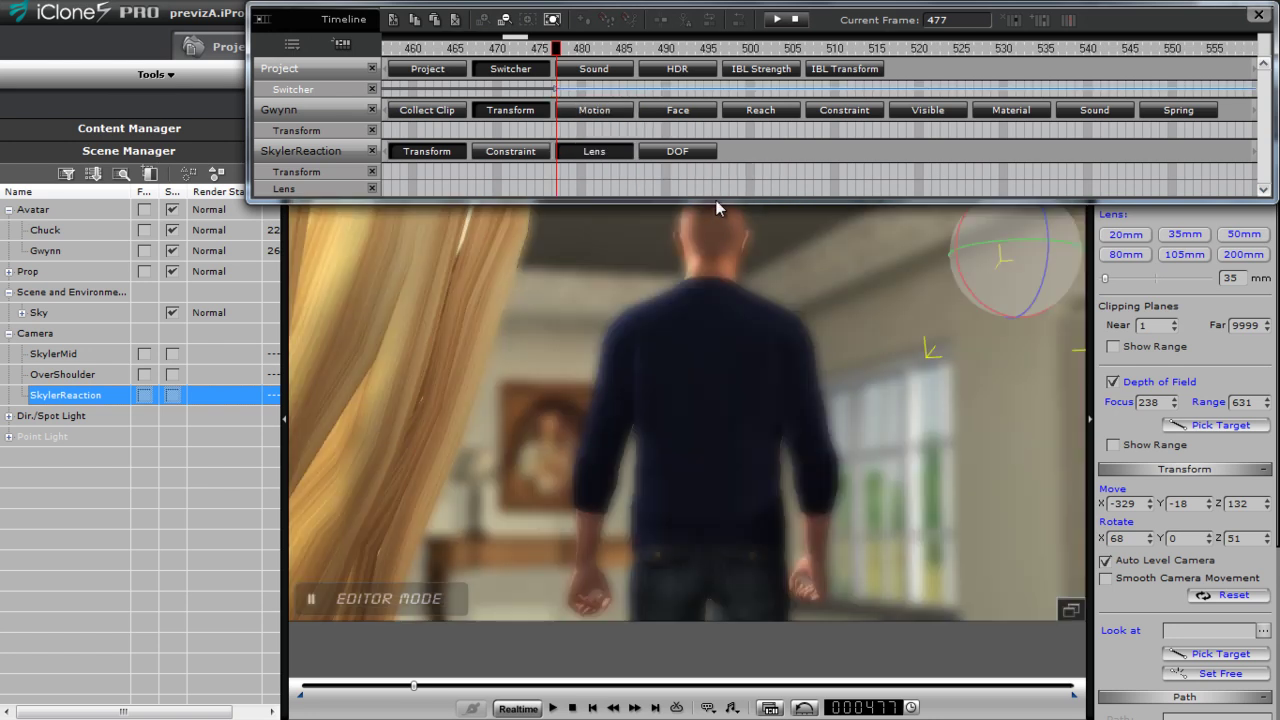
Step: Preview the cut at frame 477, and switch to the SkylerReaction camera at frame 972 on the Switcher track
left_click_drag(580, 55, 486, 48)
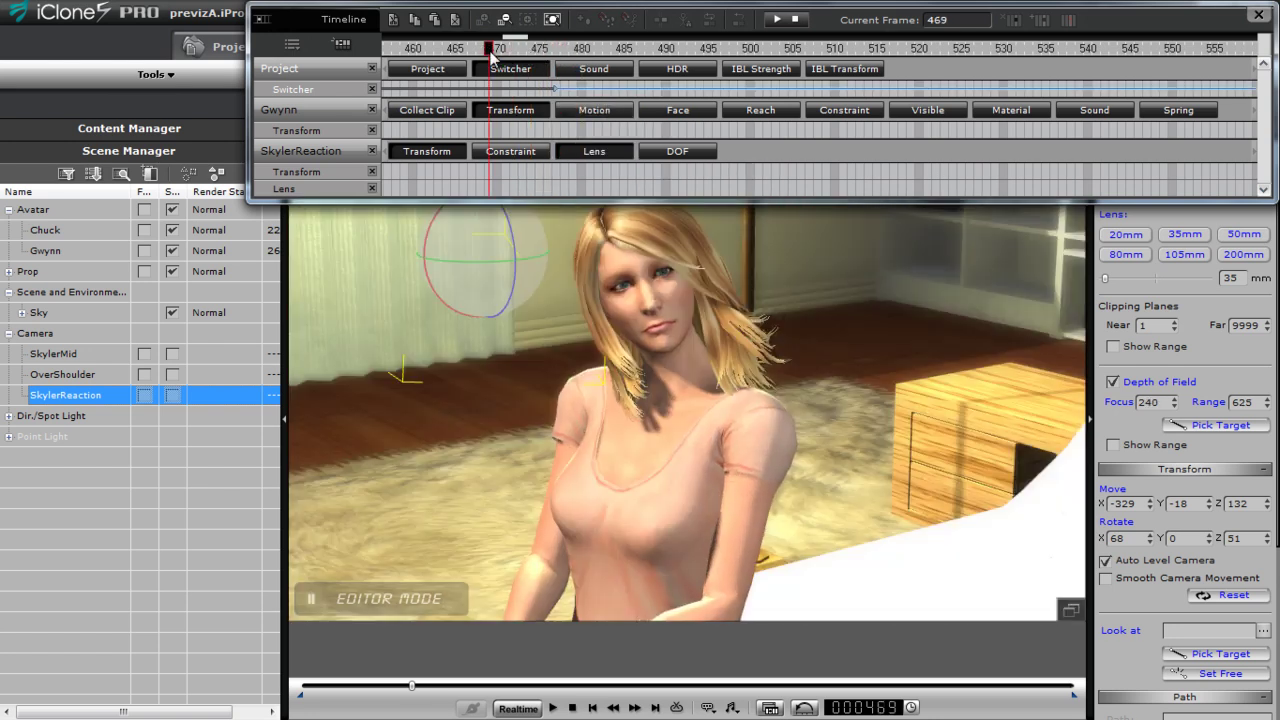
key("space")
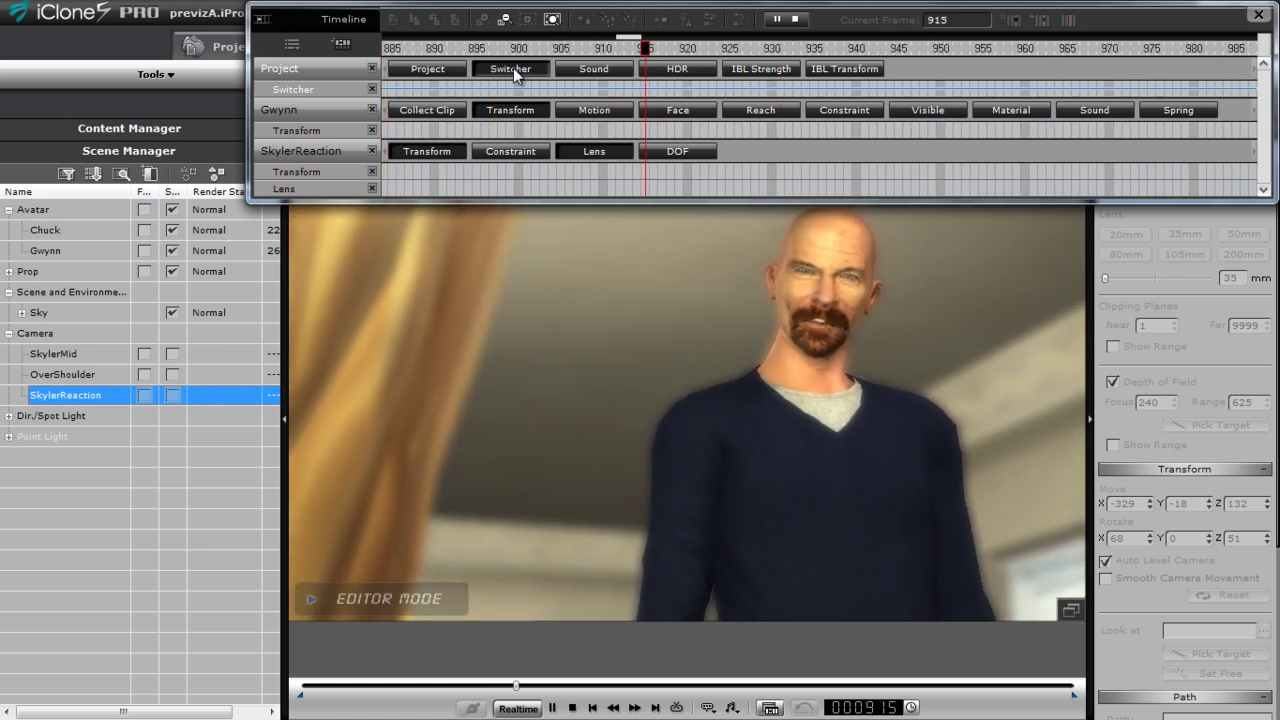
left_click_drag(1098, 55, 1130, 56)
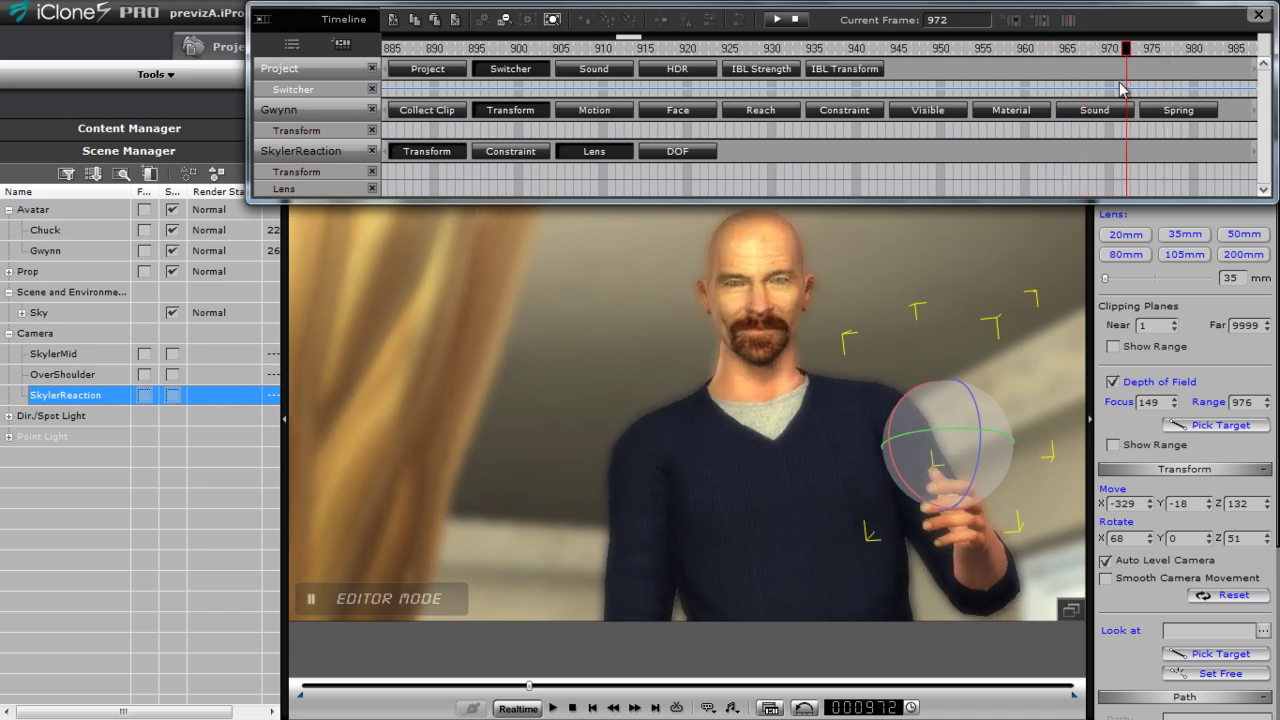
right_click(1123, 91)
mouse_move(1166, 171)
left_click(1064, 224)
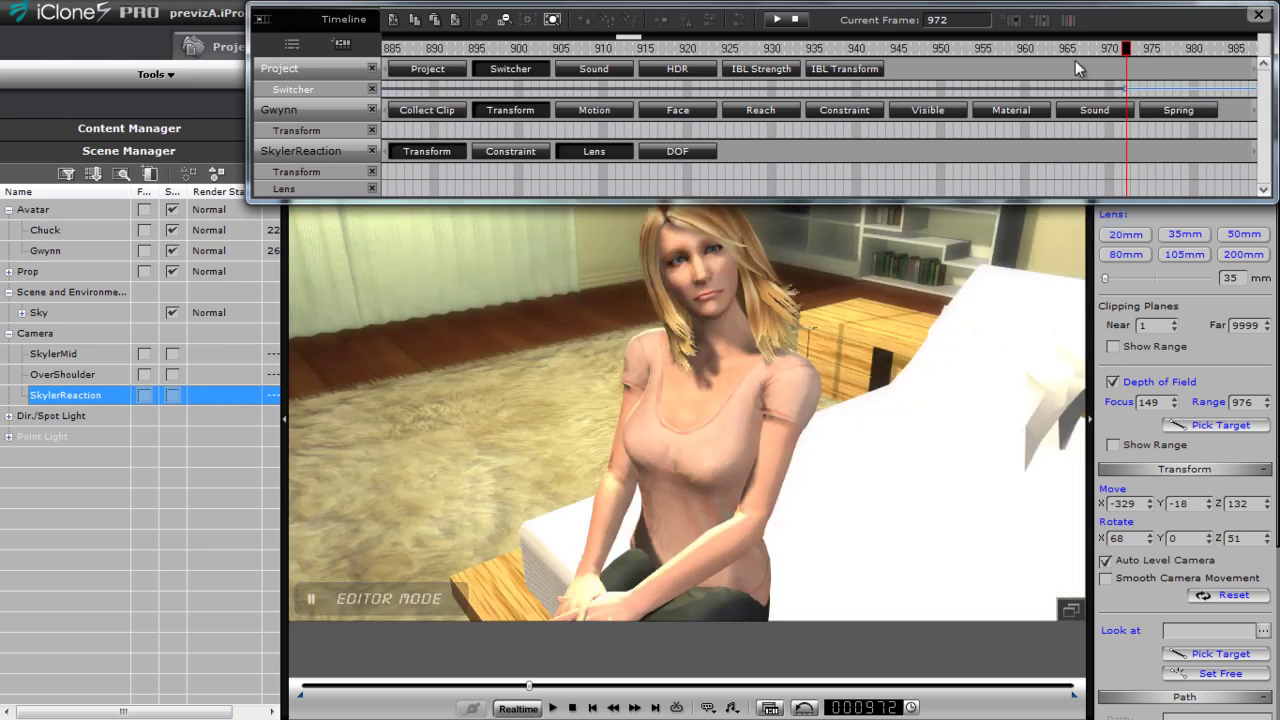
Step: Play through the reaction shot and switch back to the OverShoulder camera at frame 1084 on the Switcher track
left_click_drag(1156, 46, 1117, 60)
key("space")
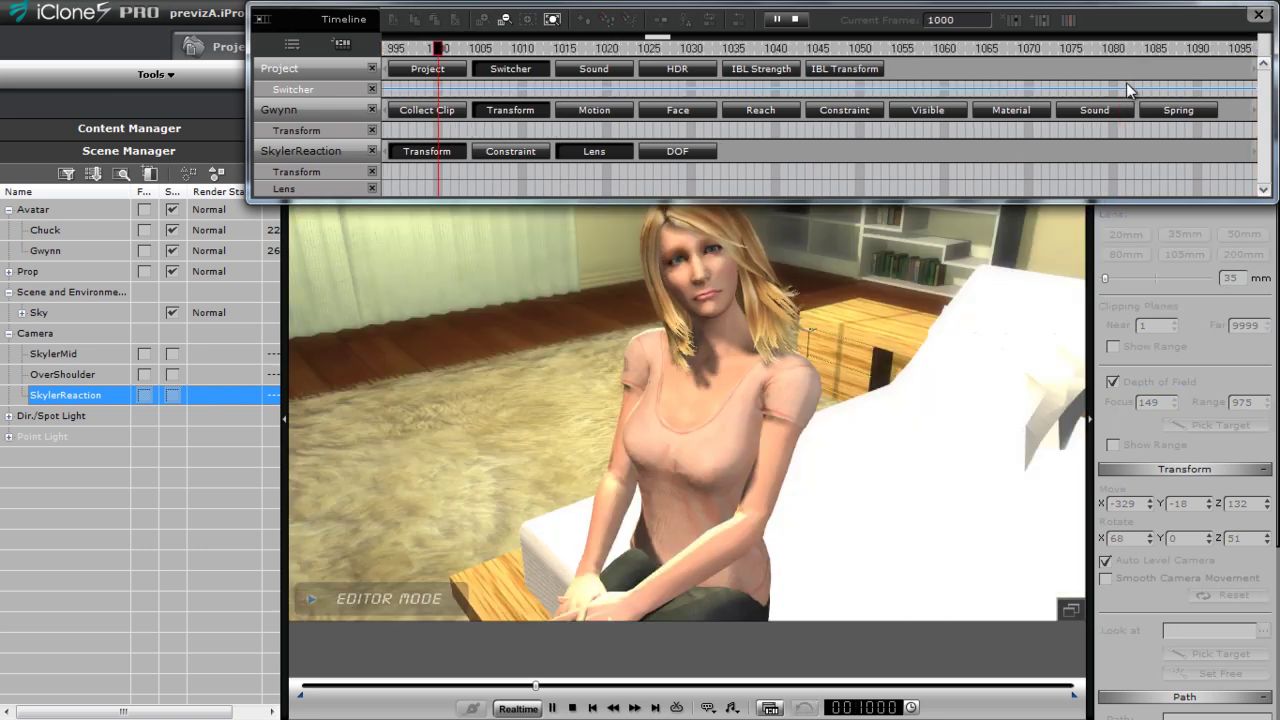
key("space")
left_click(1147, 52)
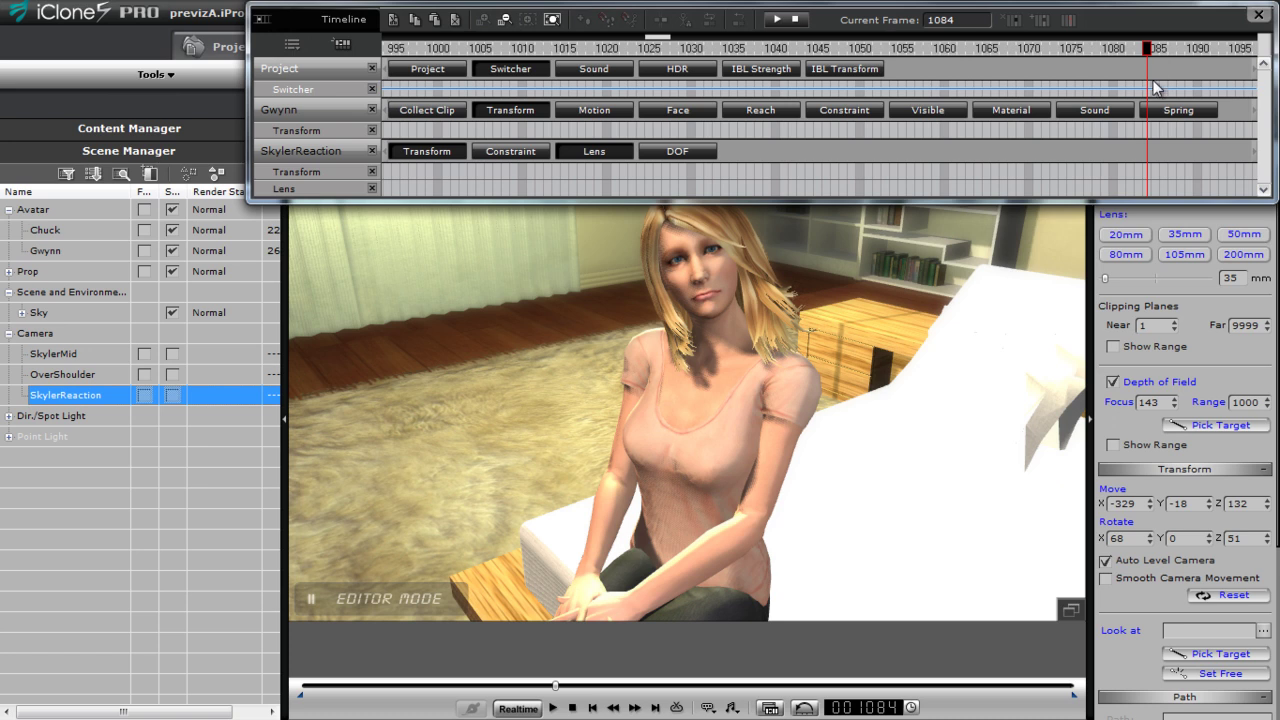
right_click(1148, 93)
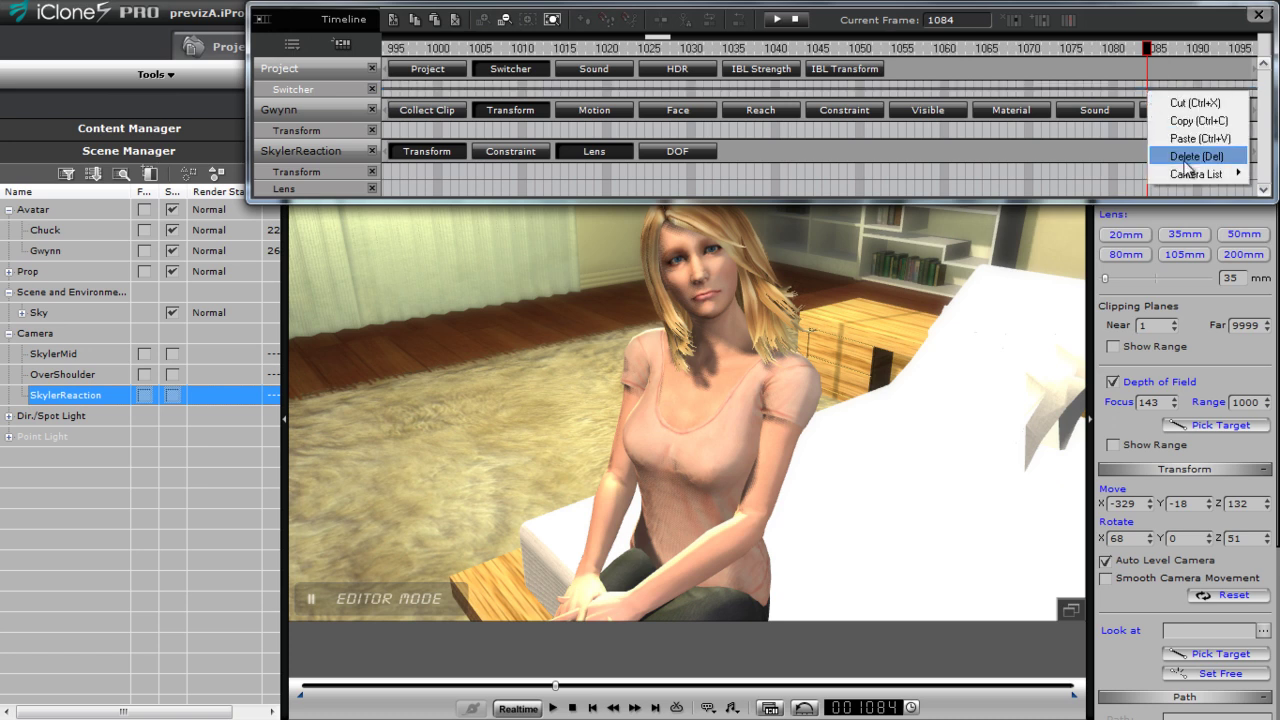
mouse_move(1186, 173)
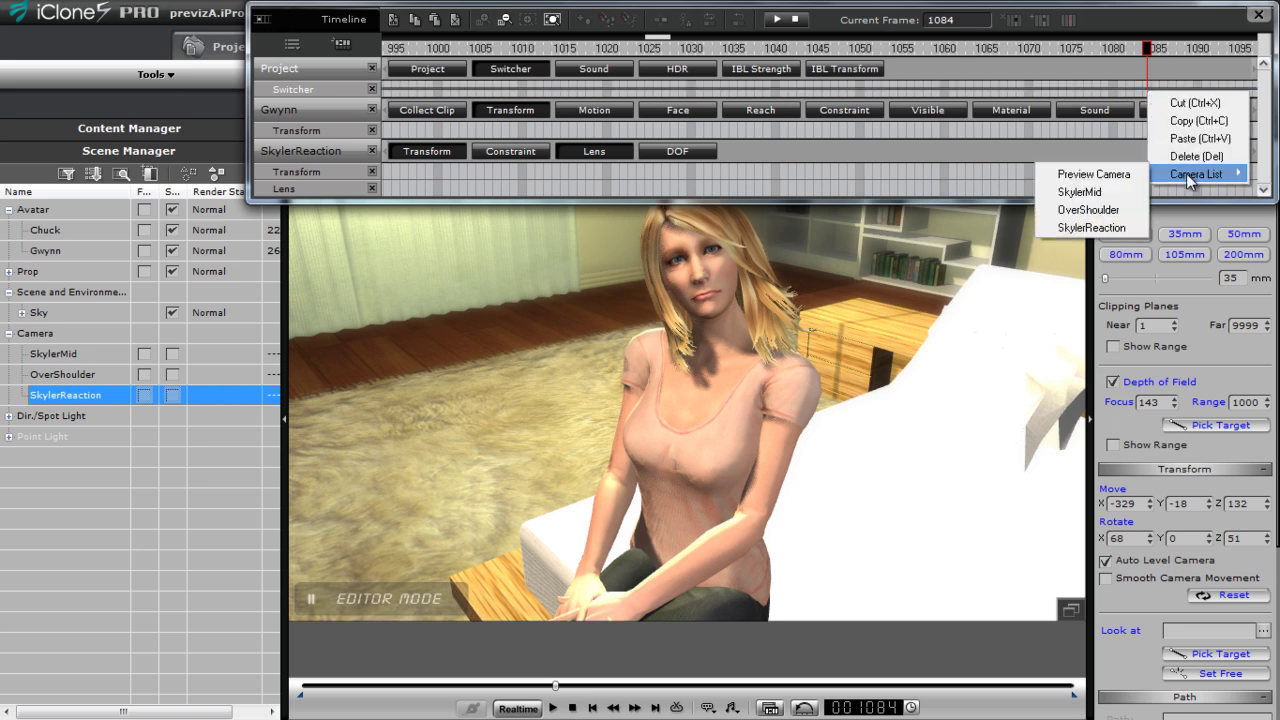
left_click(1113, 211)
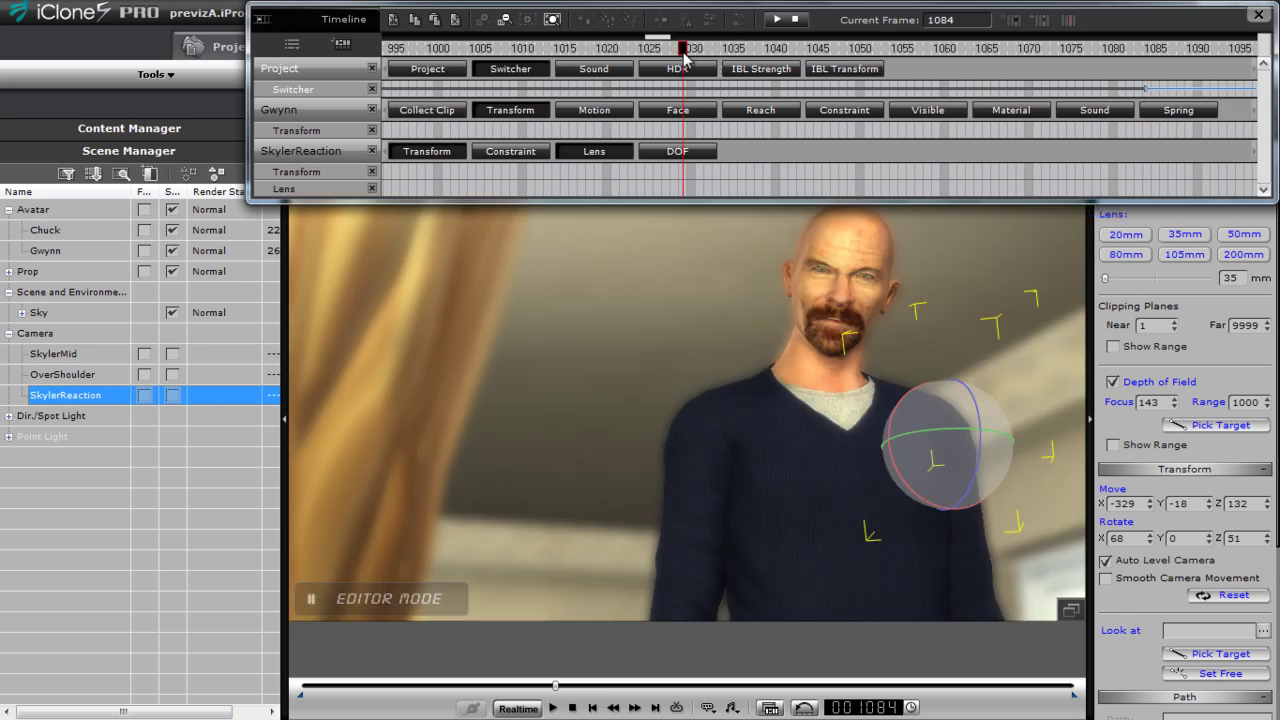
Step: Play the sequence from frame 880 to about frame 1291 to review the cuts to and from Gwynn's reaction shot
left_click(683, 50)
scroll(684, 58, "down", 3)
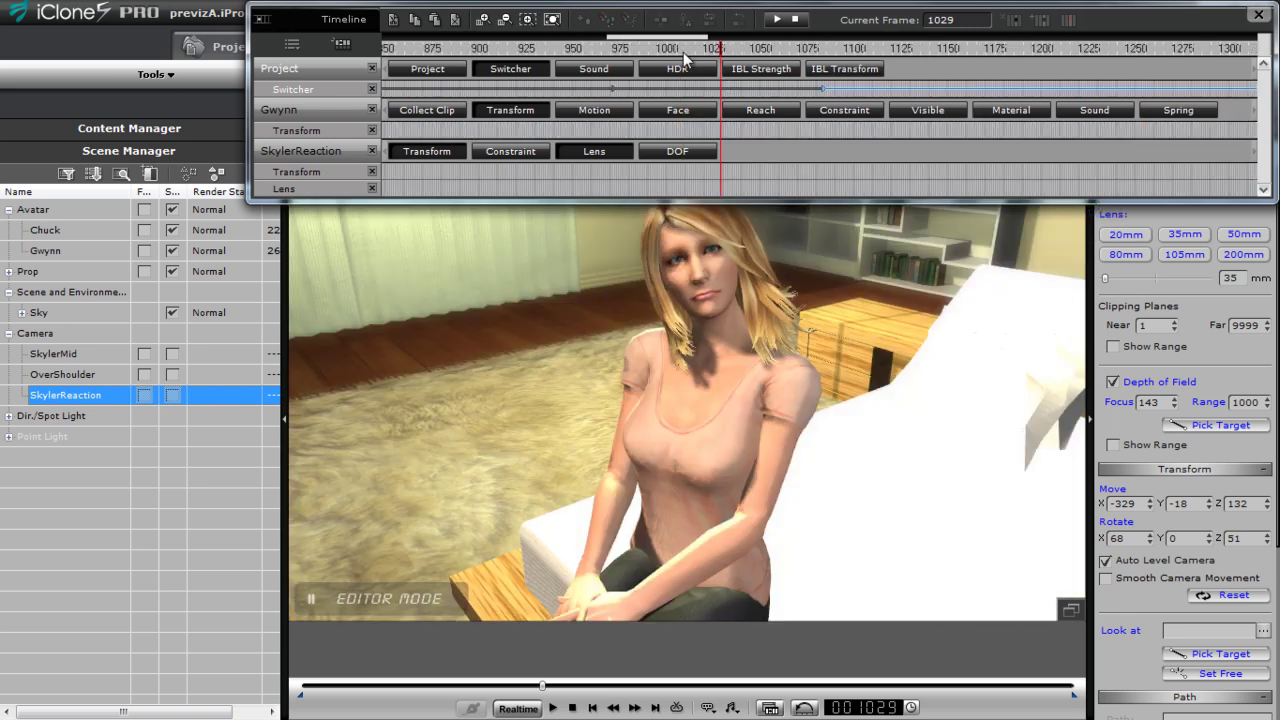
left_click(440, 51)
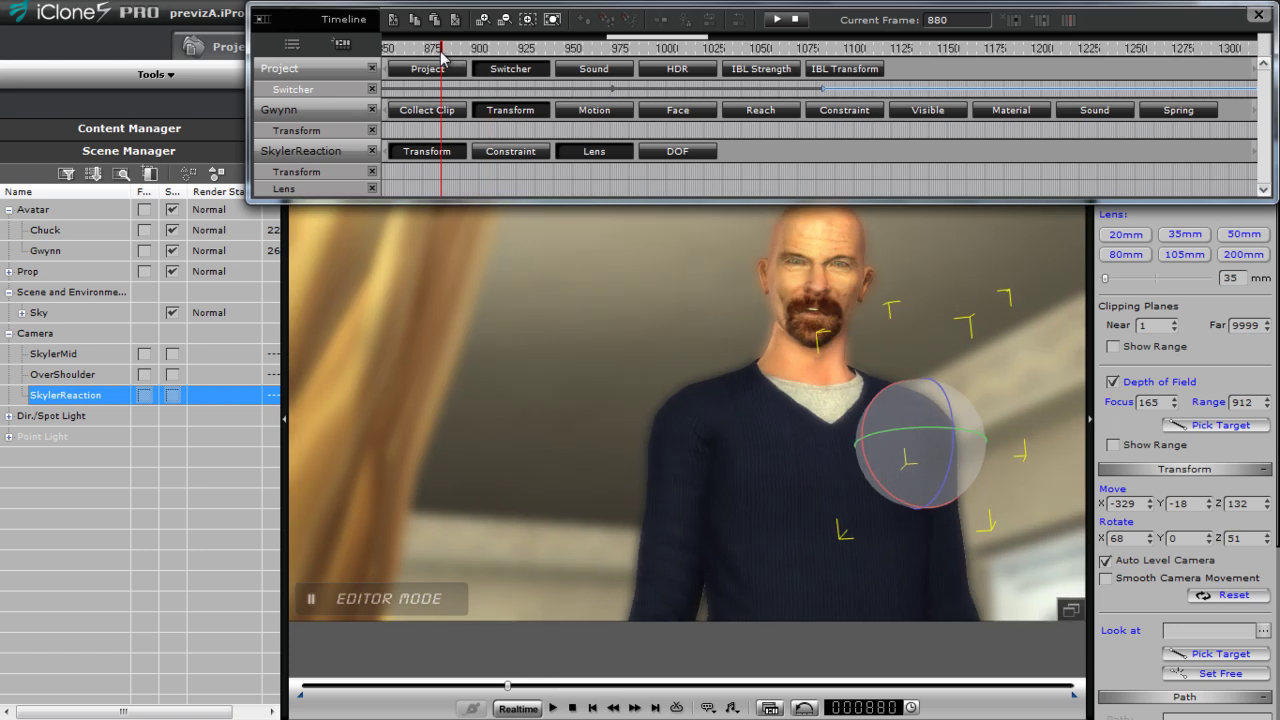
key("space")
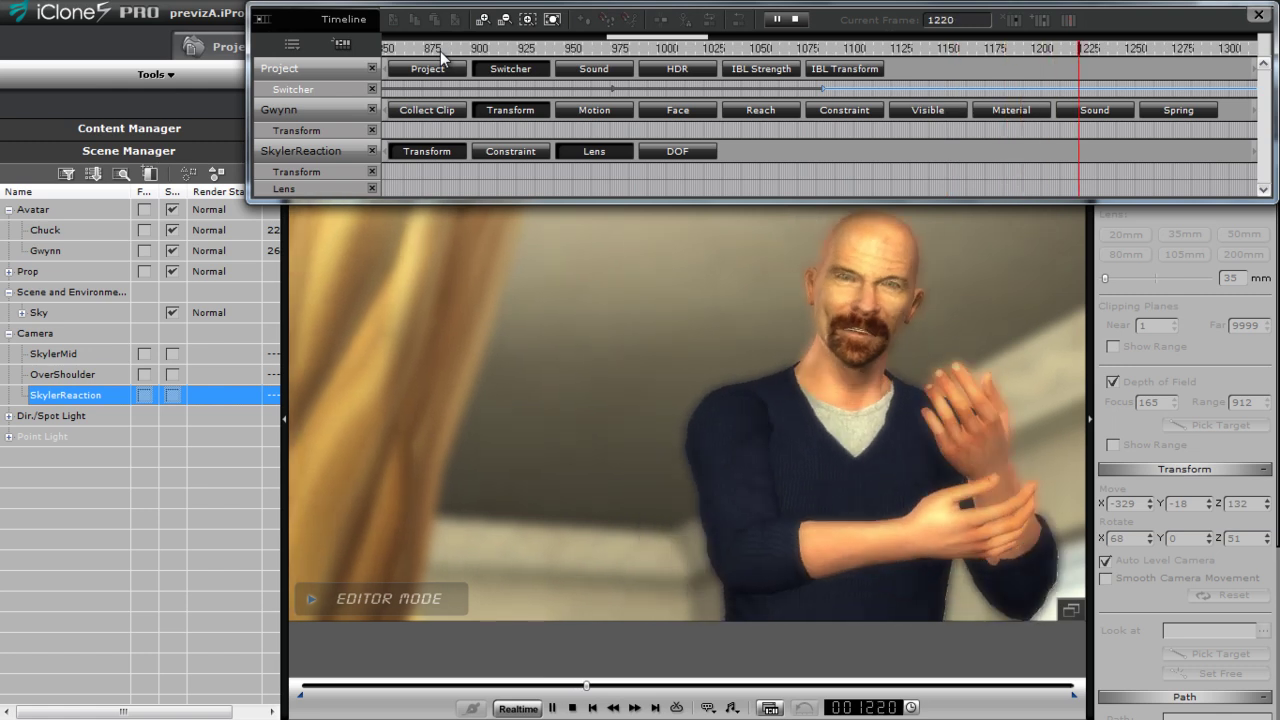
key("space")
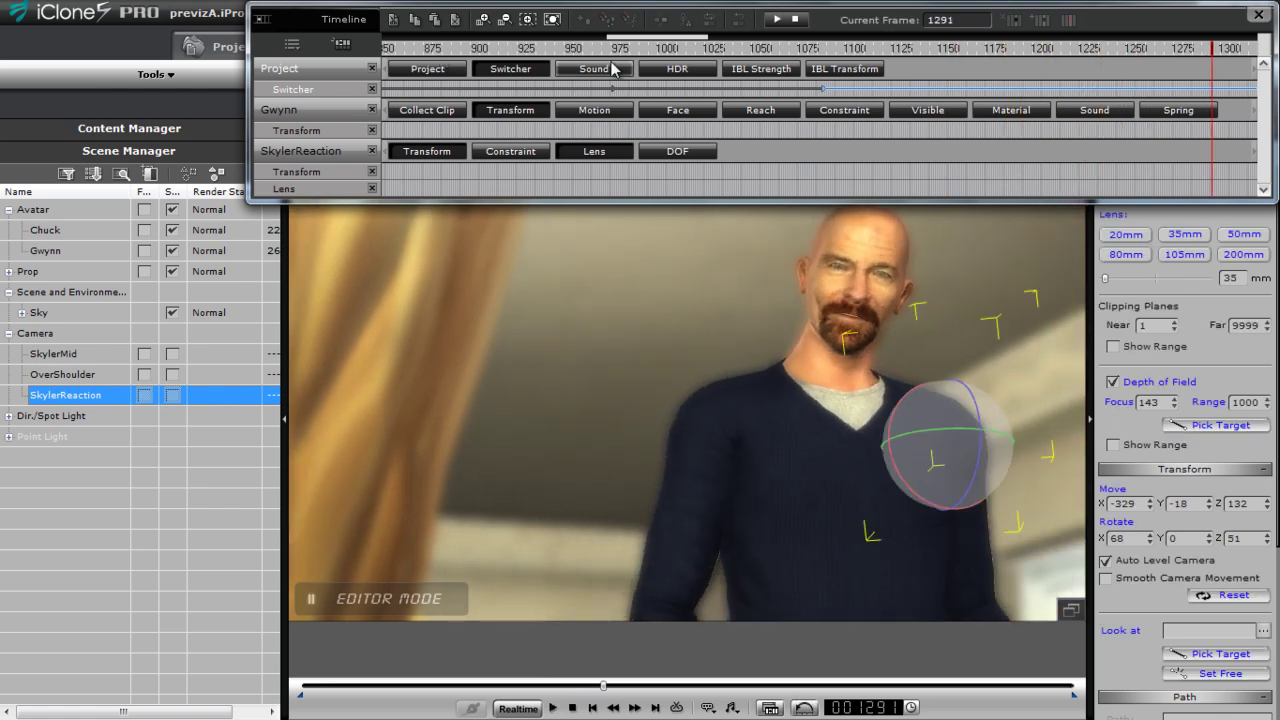
Step: Show the OverShoulder camera's DOF track in the timeline, and start picking a depth-of-field target at its frame 669 key
mouse_move(687, 40)
left_mouse_down()
mouse_move(1160, 60)
mouse_move(870, 69)
mouse_move(675, 38)
left_mouse_up()
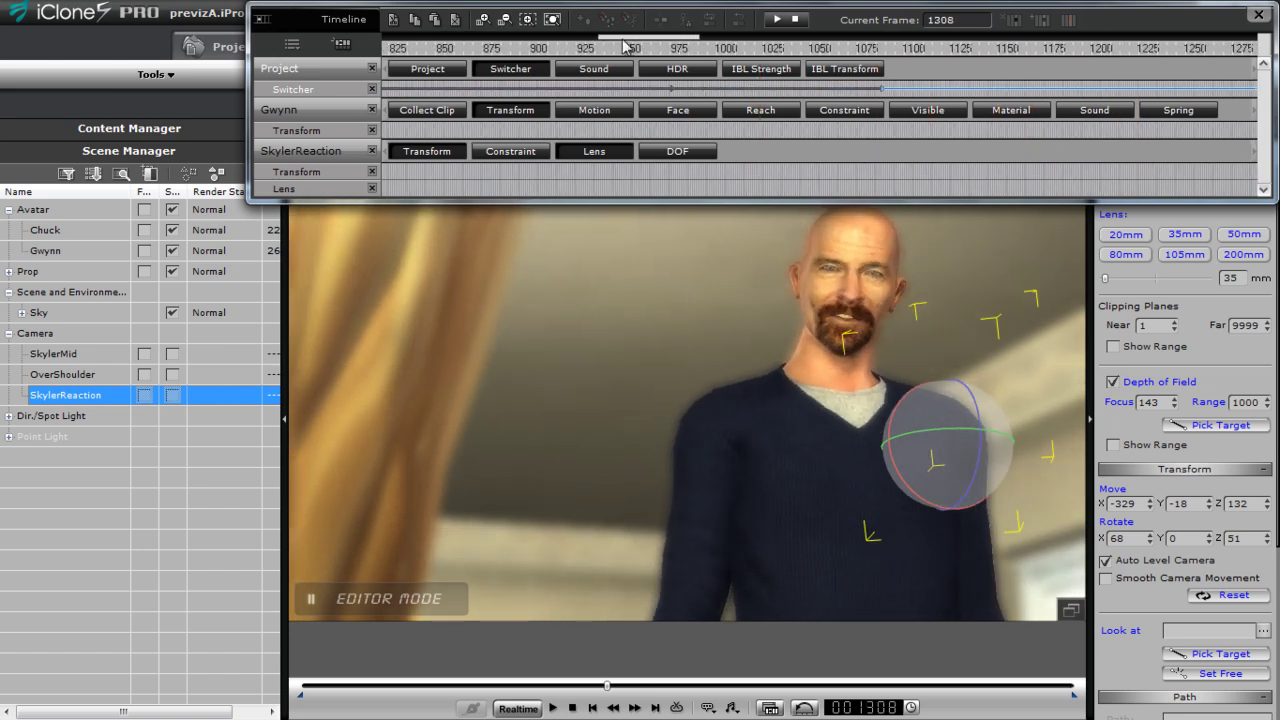
left_click(292, 45)
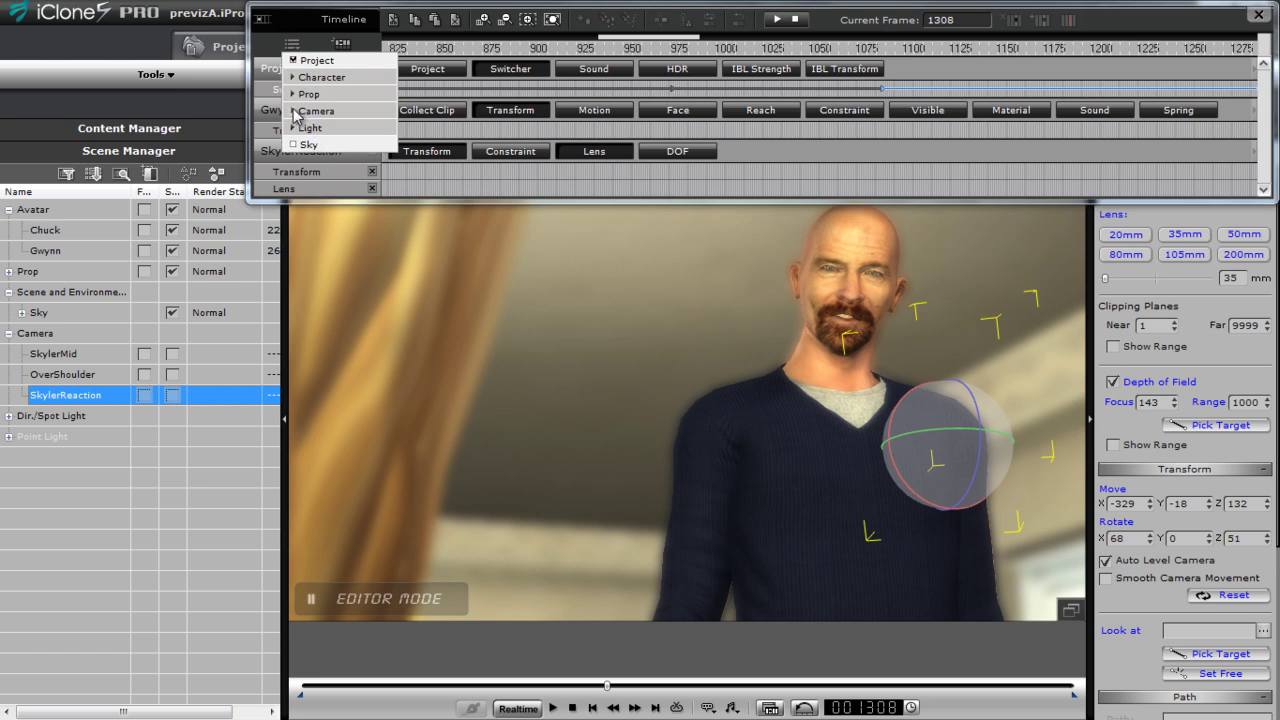
left_click(293, 111)
left_click(293, 145)
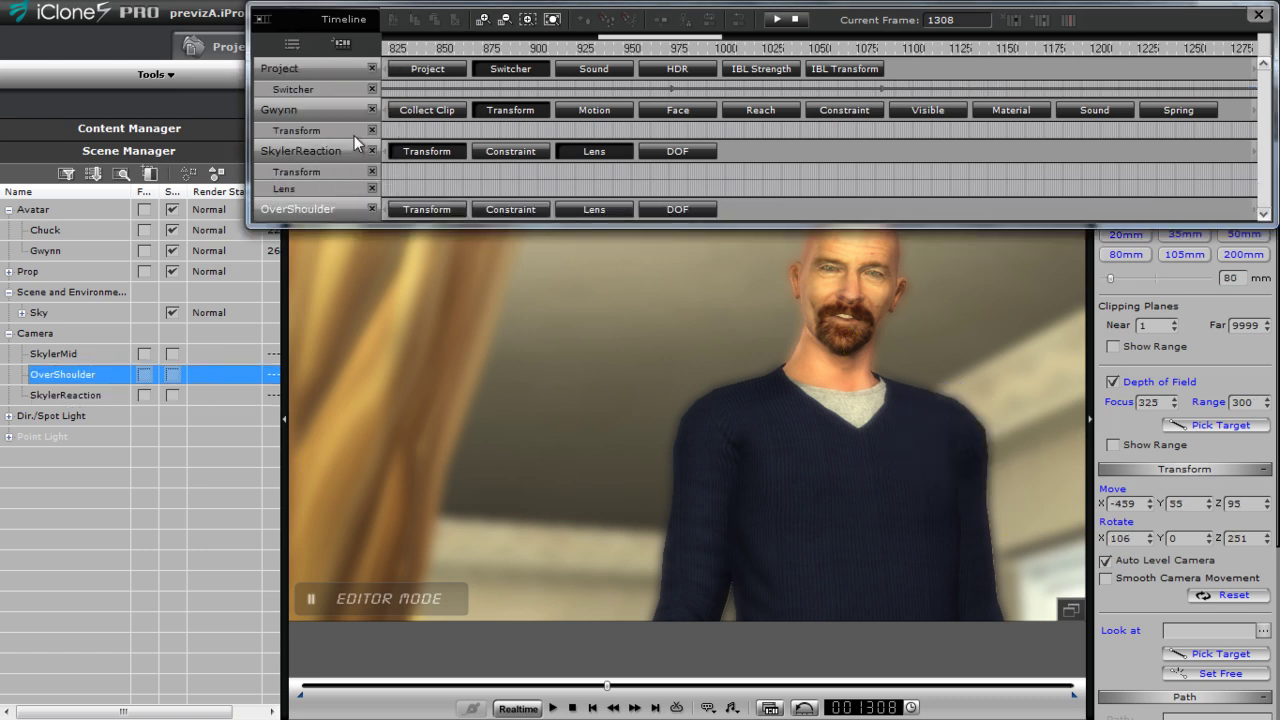
left_click(680, 209)
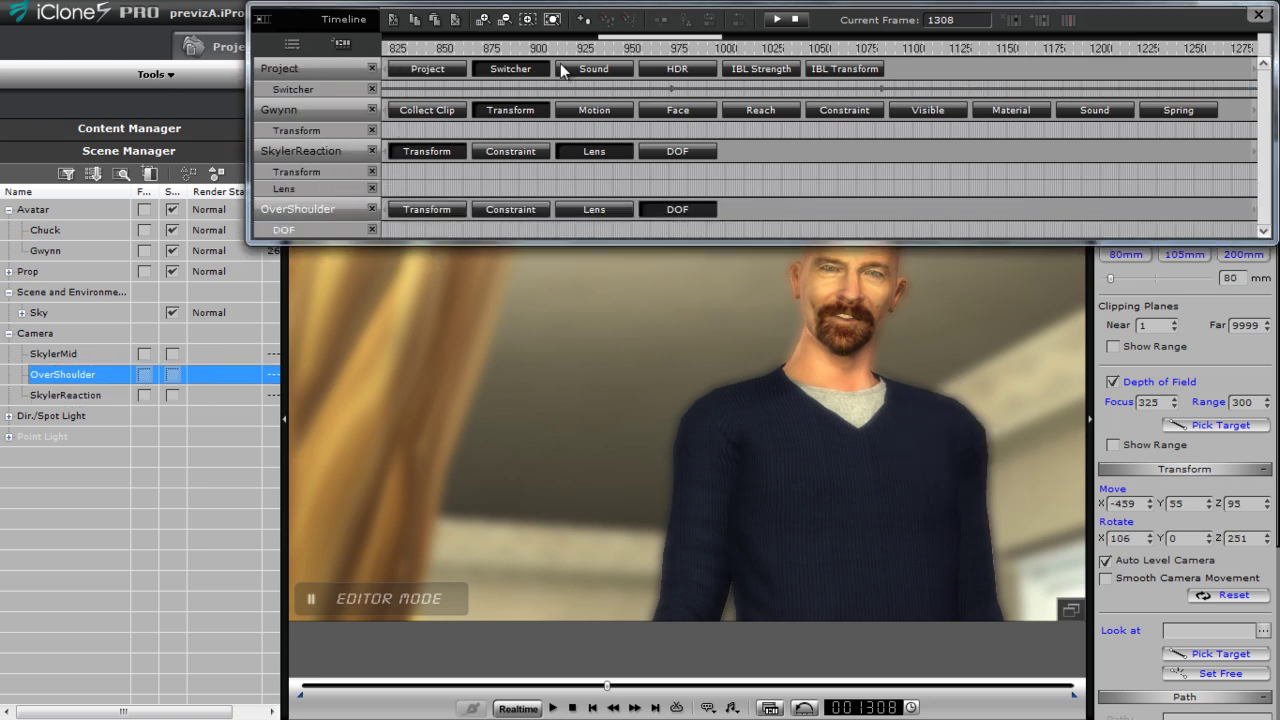
left_click_drag(645, 40, 985, 50)
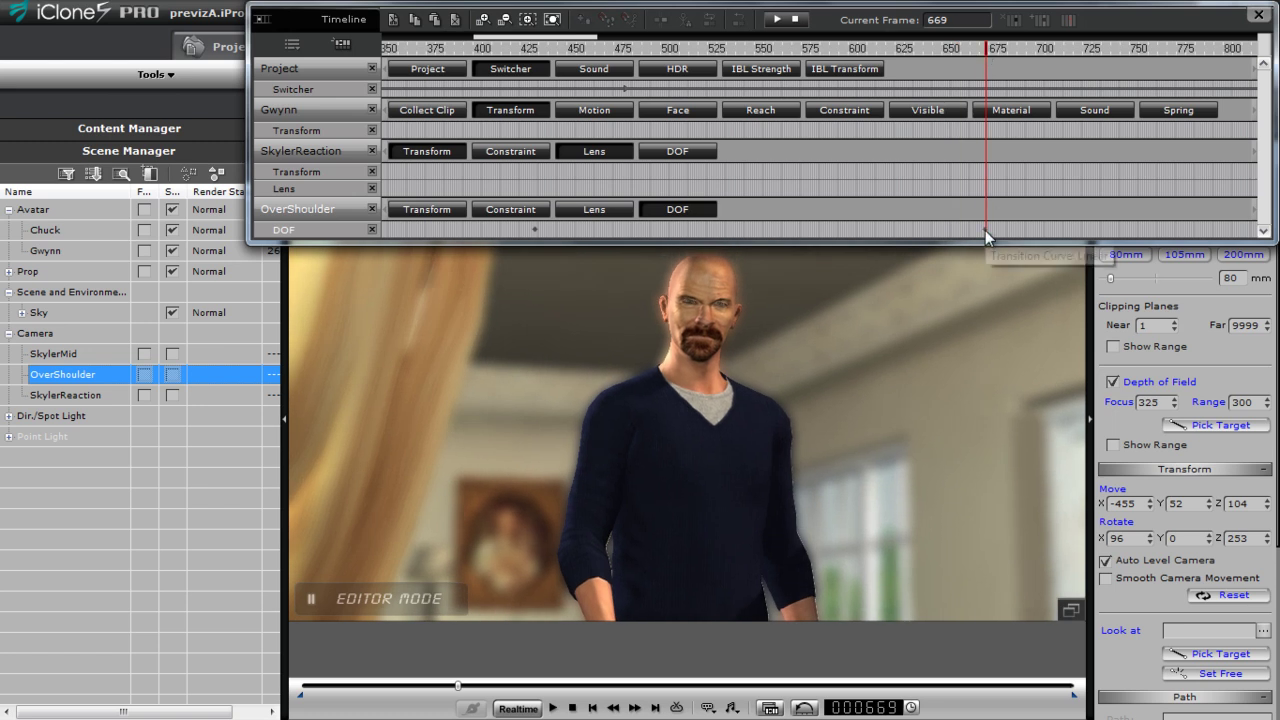
left_click(1210, 424)
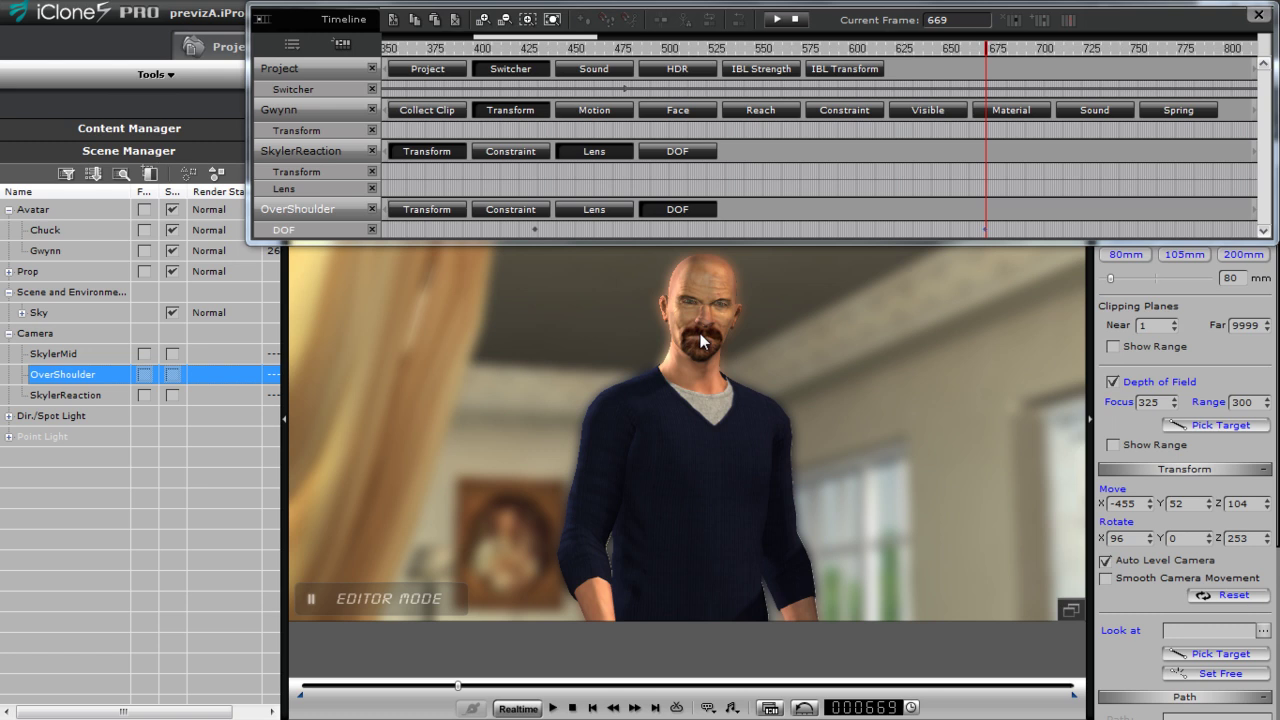
Step: Play the OverShoulder shot to frame 900 and then around frame 1929 to review the performance before the next cut
left_click_drag(548, 42, 580, 42)
key("space")
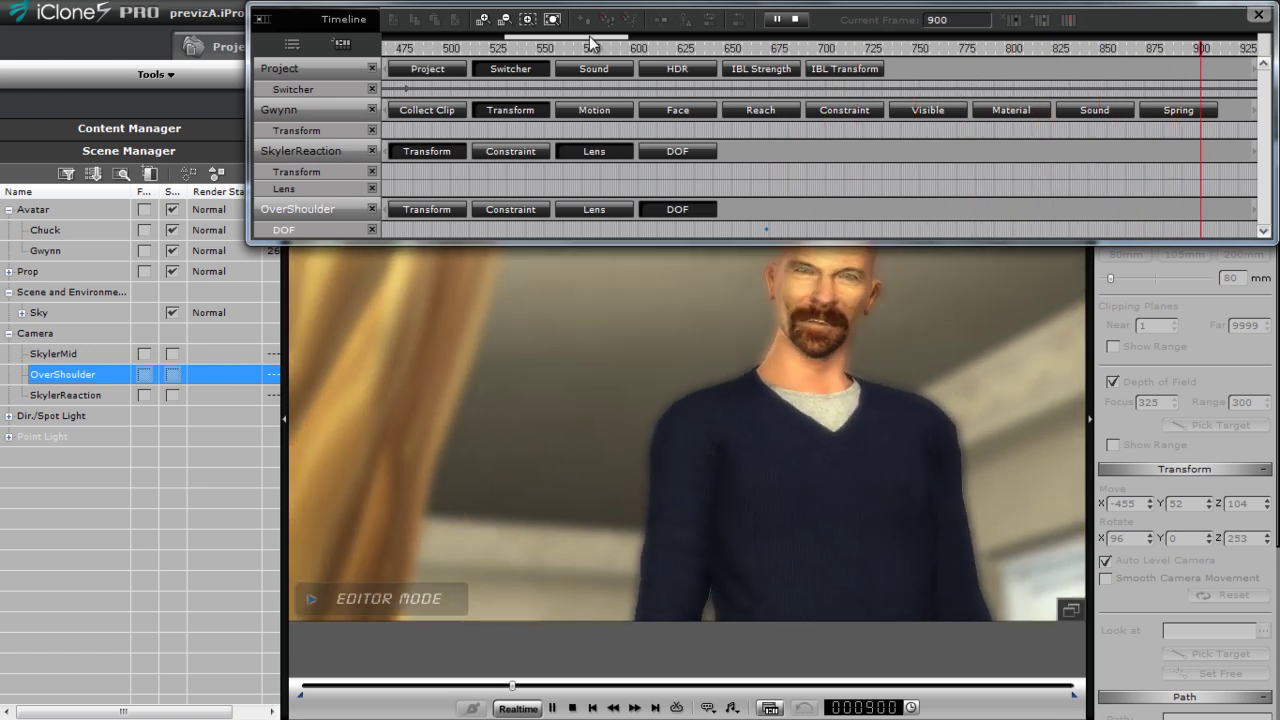
left_click_drag(590, 38, 894, 32)
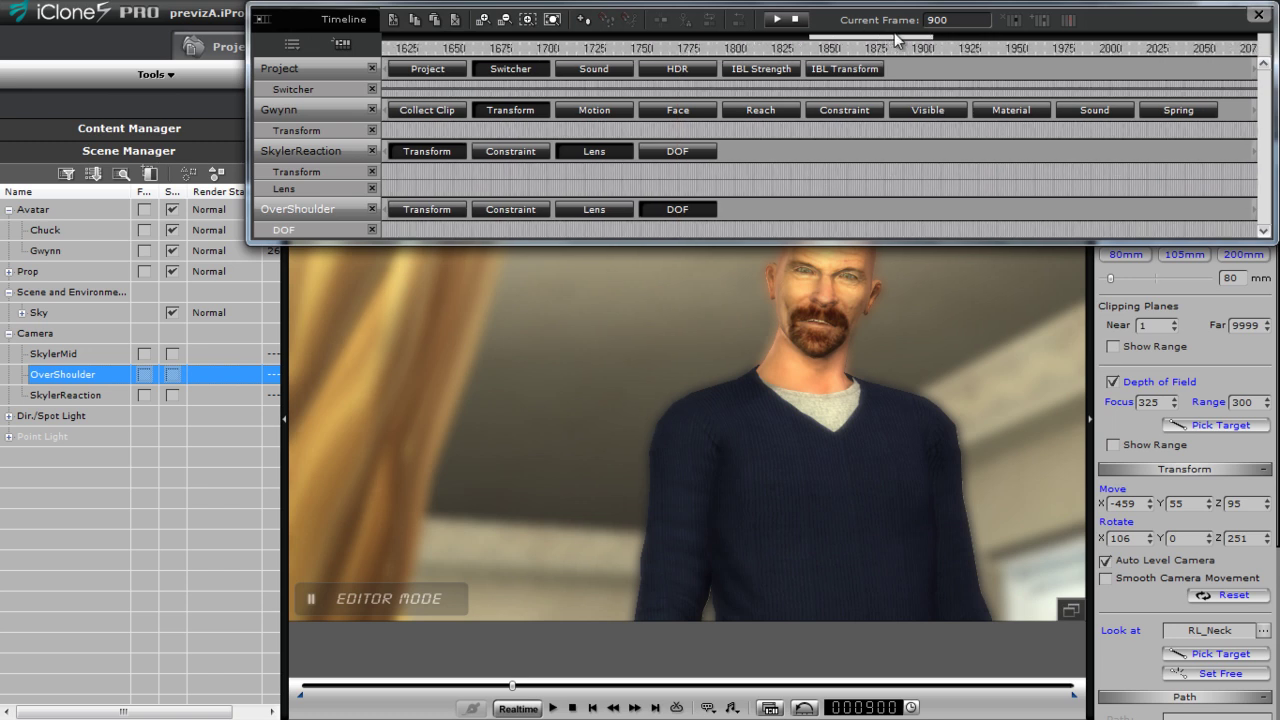
left_click(883, 48)
key("space")
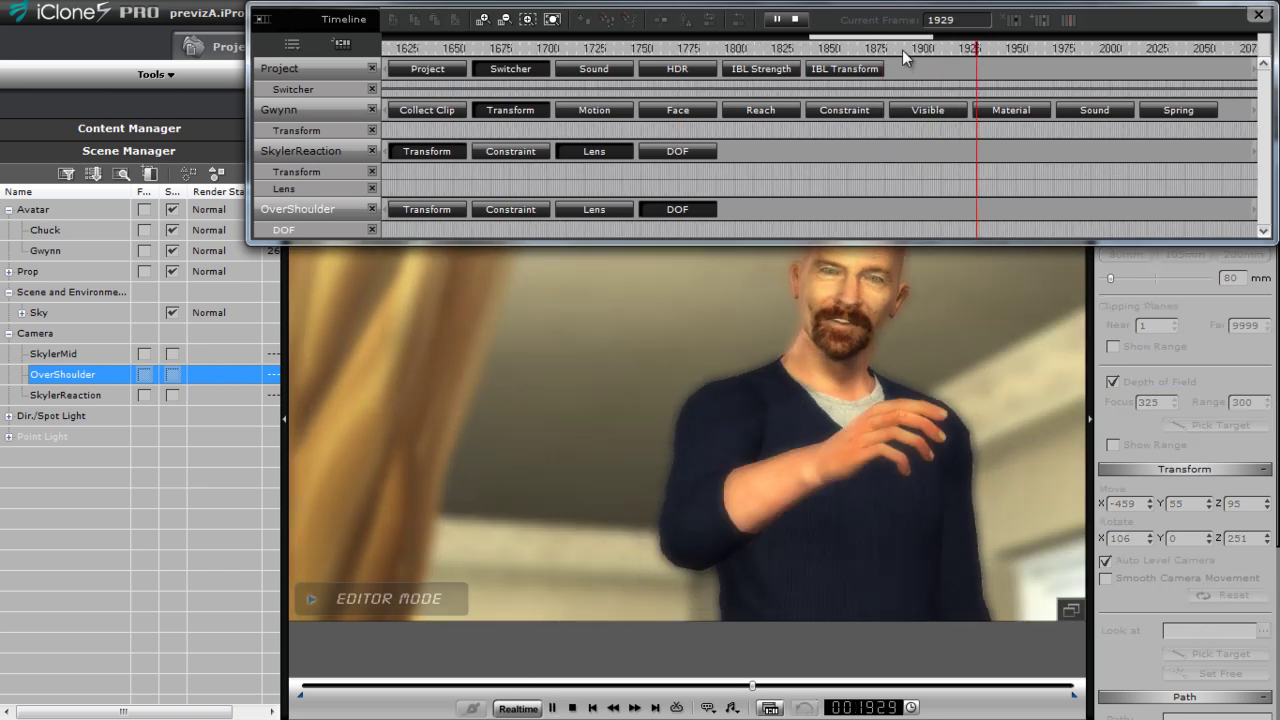
key("space")
Step: Play the sequence onward from frame 2253 and place the playhead at frame 2551 for the close-up
left_click_drag(912, 37, 1030, 37)
left_click(938, 46)
left_click(777, 48)
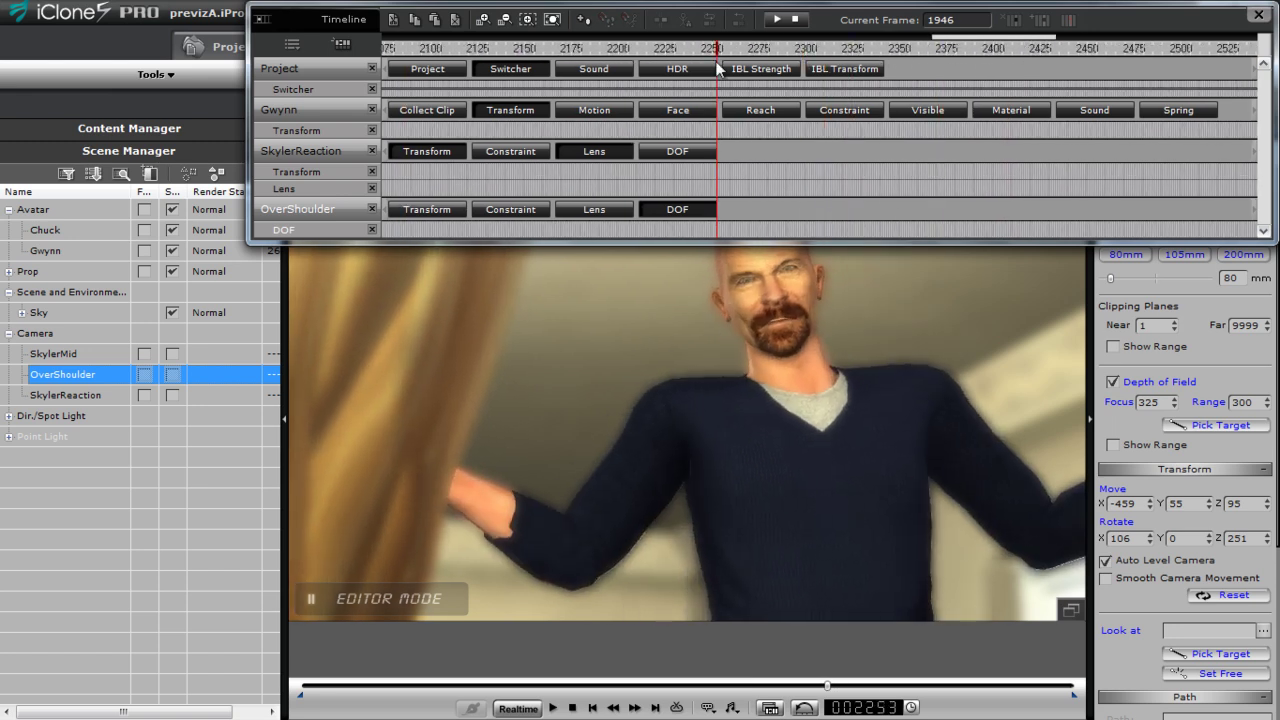
key("space")
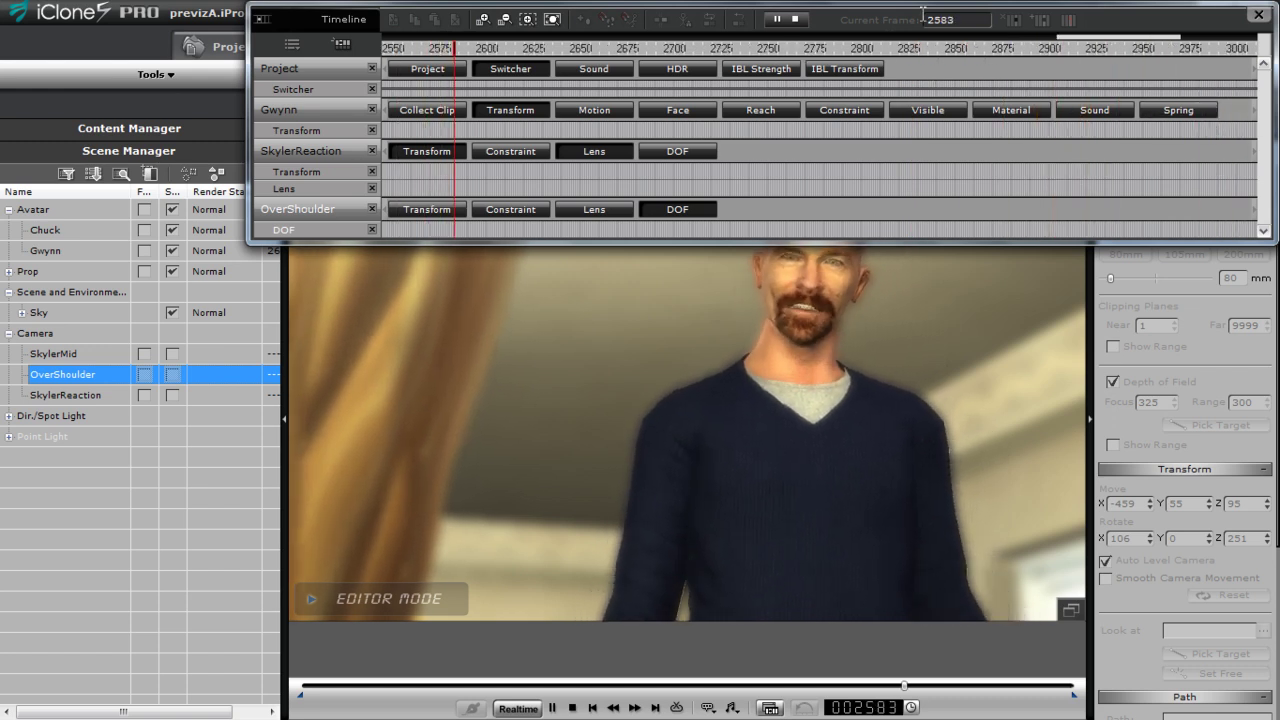
key("space")
left_click(393, 50)
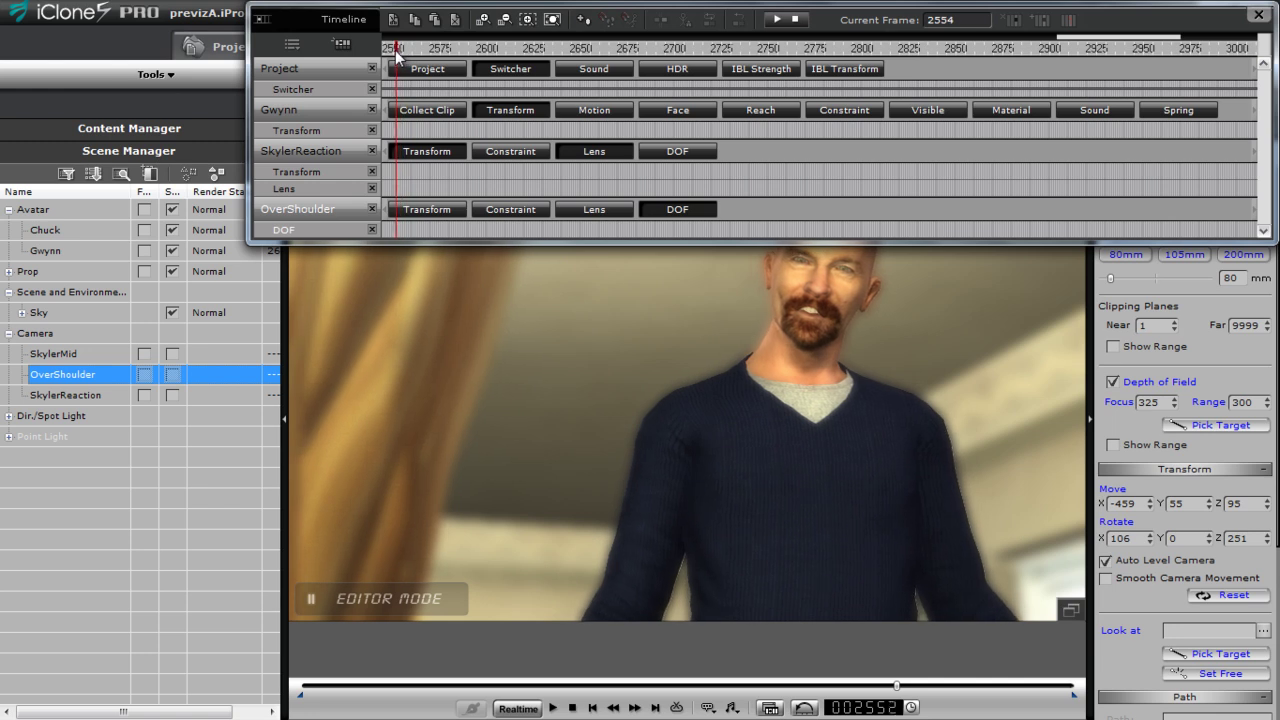
scroll(1166, 42, "up", 3)
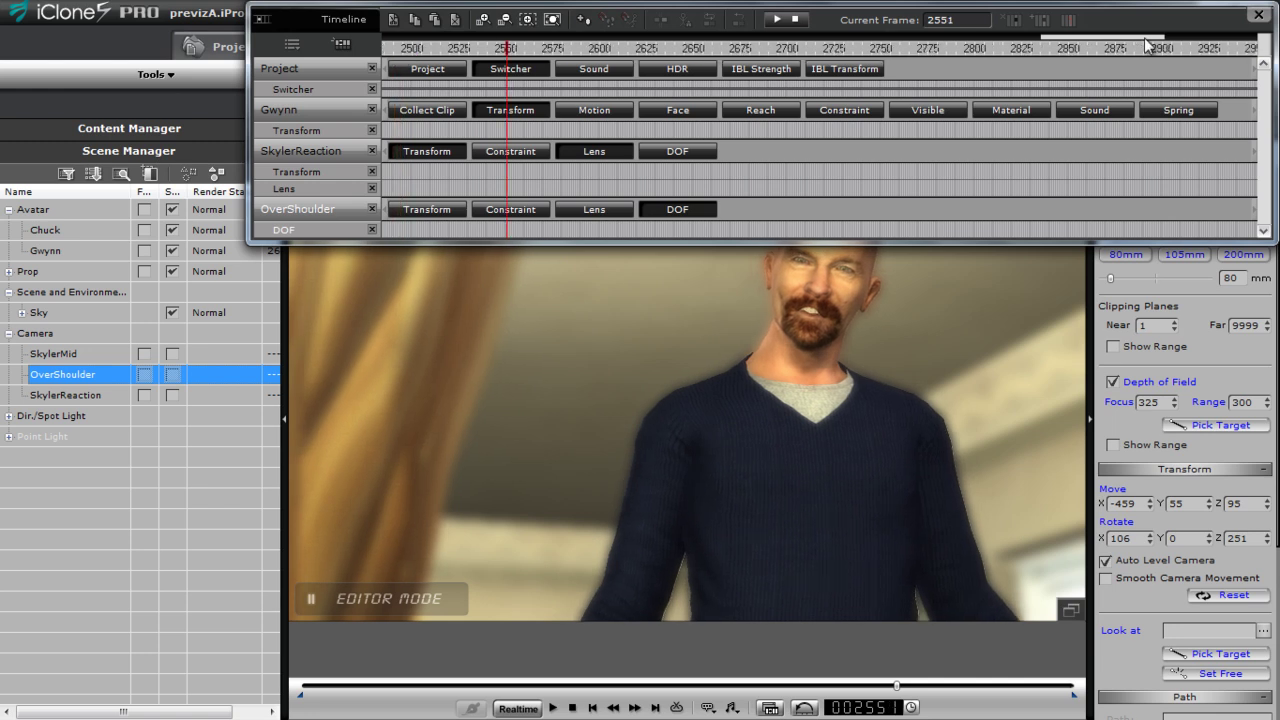
Step: Close the timeline, add a camera from the OverShoulder view at frame 2551, and name it WaltCloseUp
left_click(1258, 15)
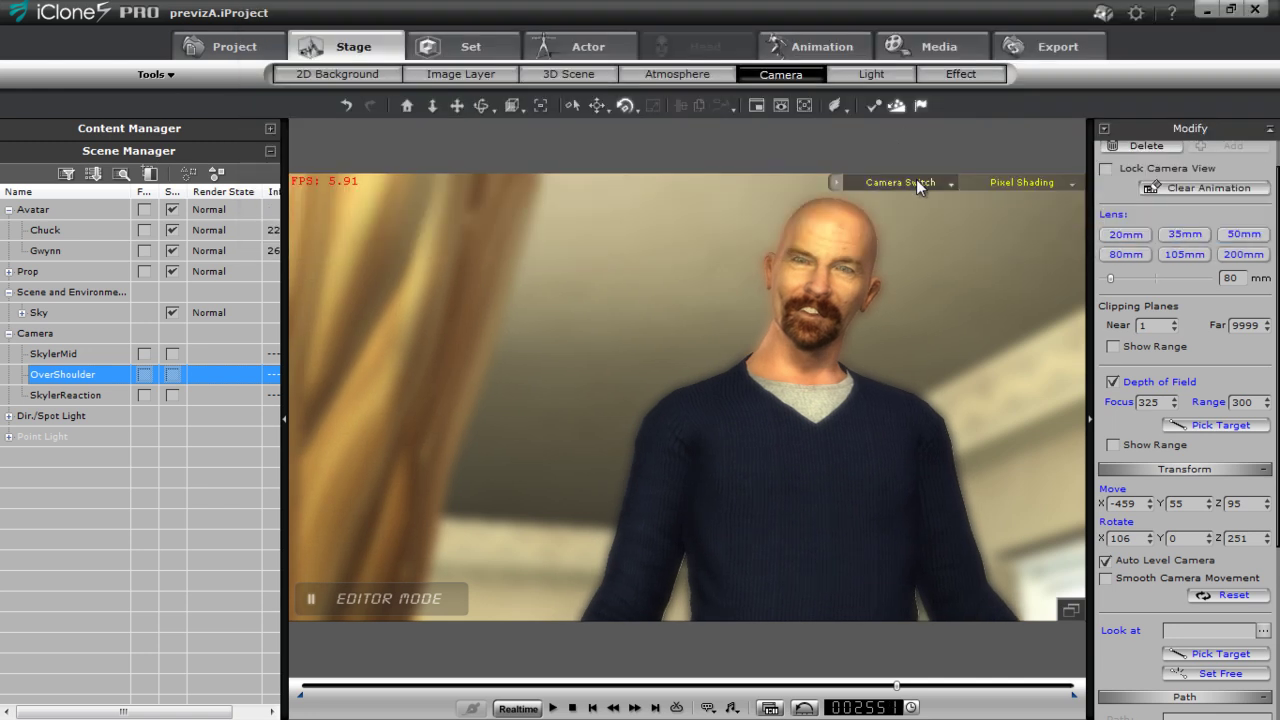
left_click(916, 180)
left_click(918, 267)
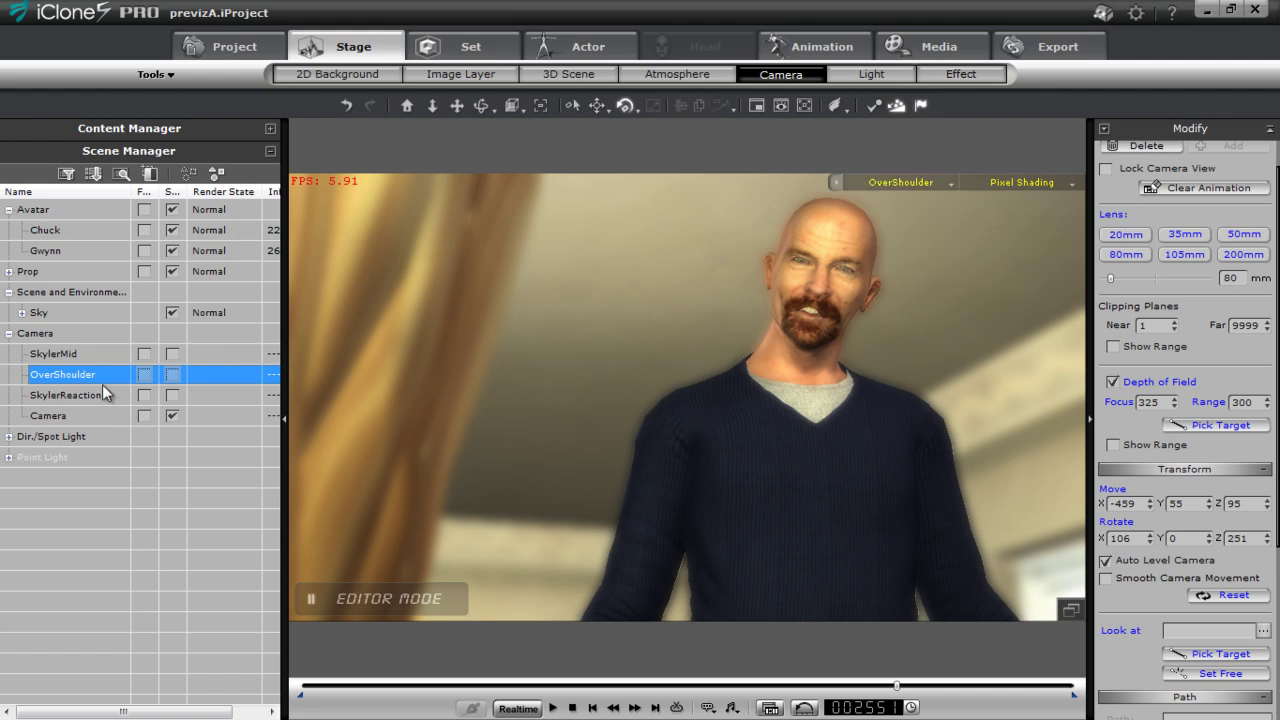
double_click(71, 418)
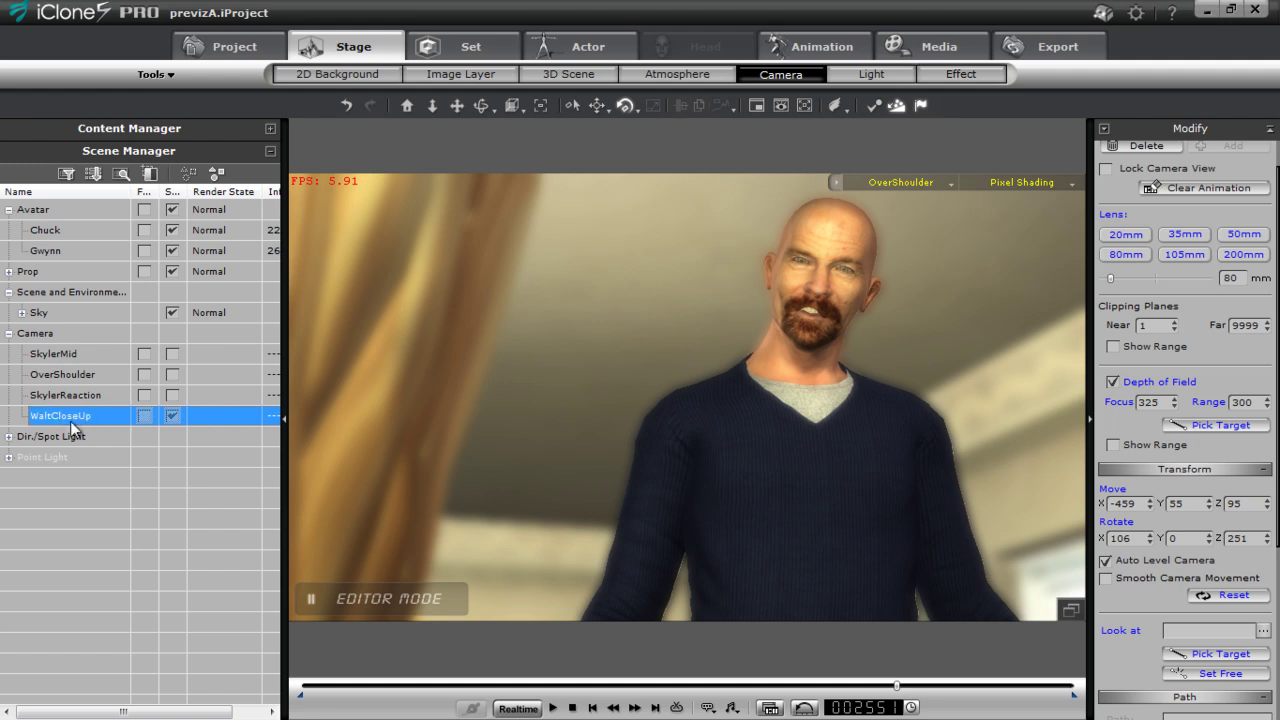
Step: Give the WaltCloseUp camera a 200 mm lens and frame Chuck's head and shoulders through it
left_click(1241, 254)
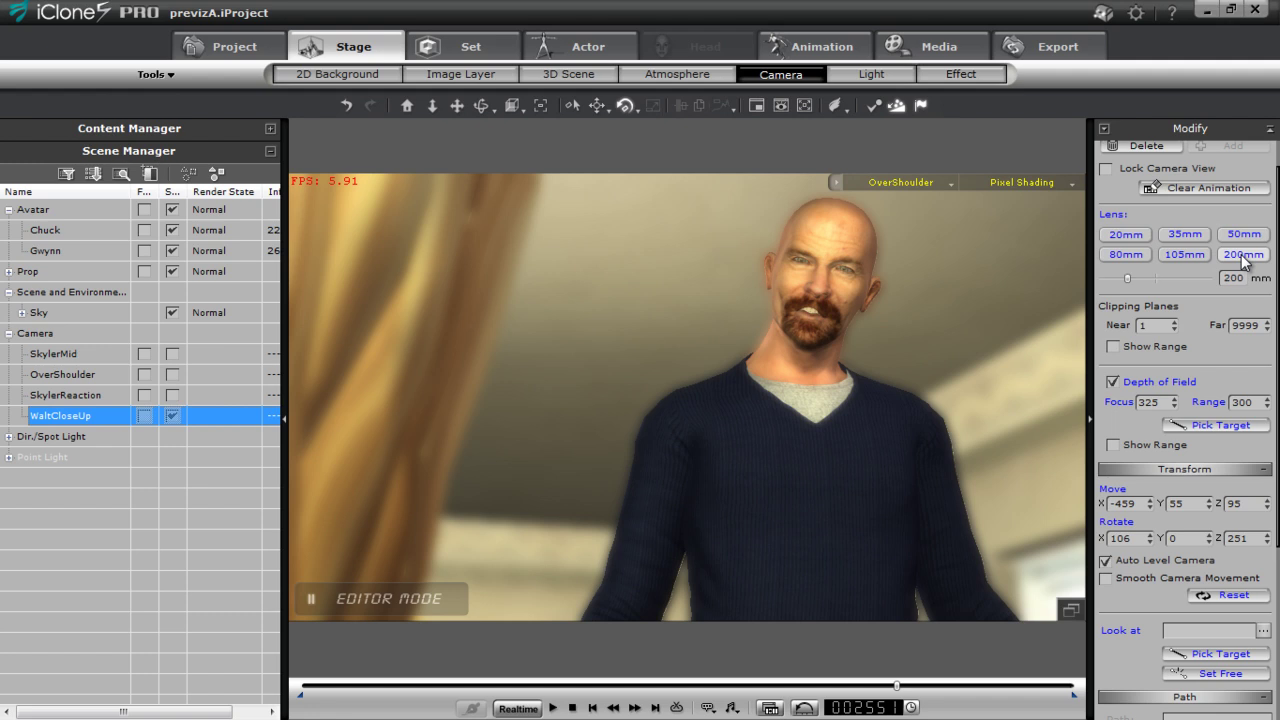
left_click(943, 186)
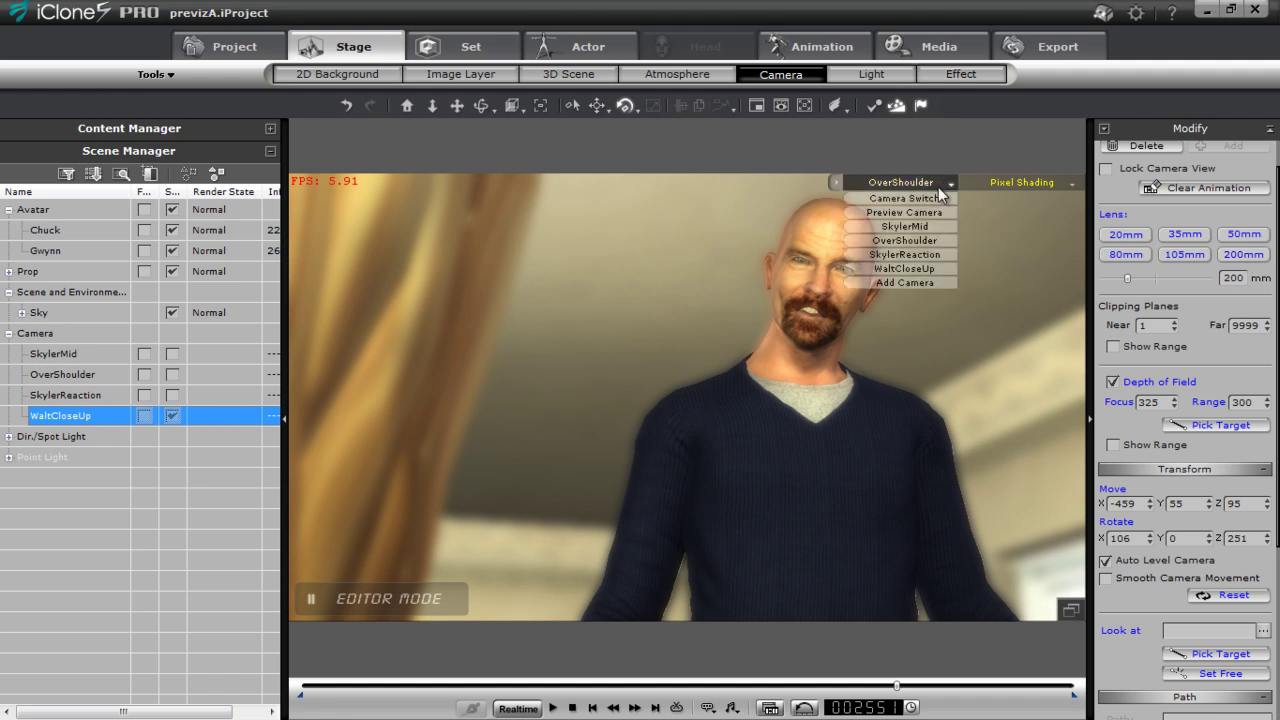
left_click(915, 269)
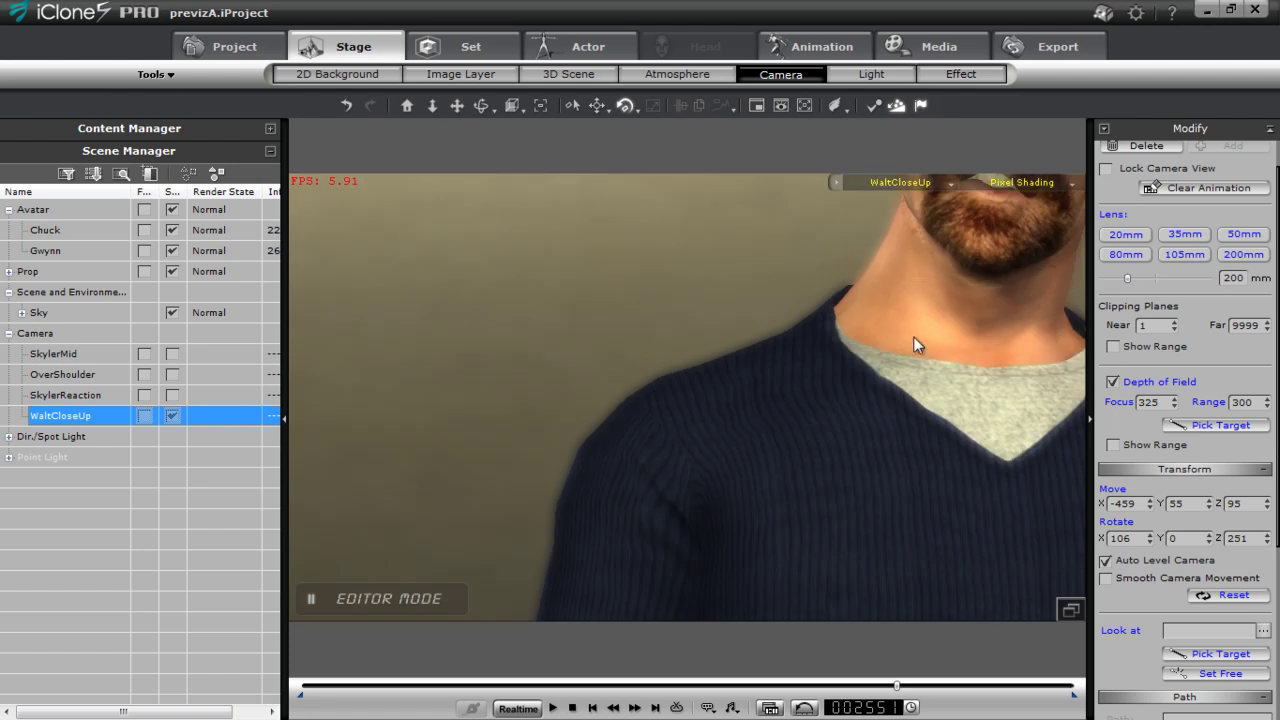
left_click(976, 292)
middle_click_drag(899, 266, 818, 333)
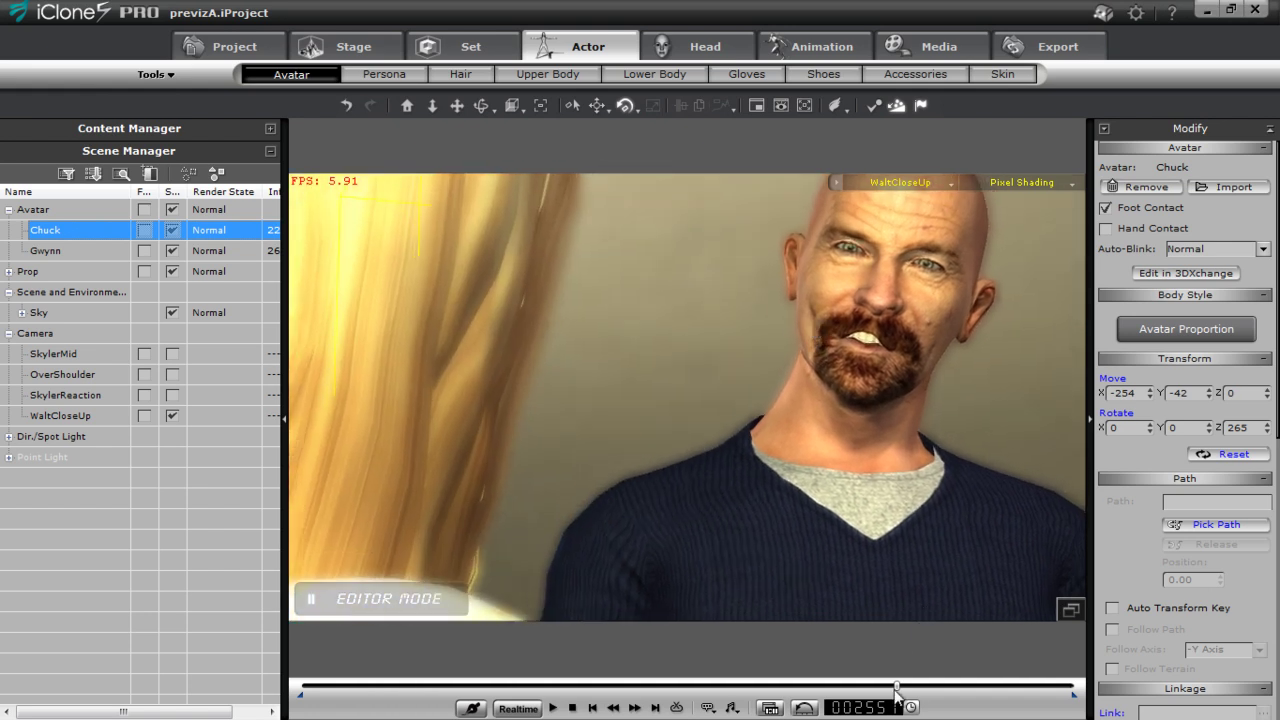
Step: Reframe Chuck's face with the WaltCloseUp camera at frame 2719, undo the last camera moves, and scrub back to frame 2695
left_click_drag(898, 690, 938, 705)
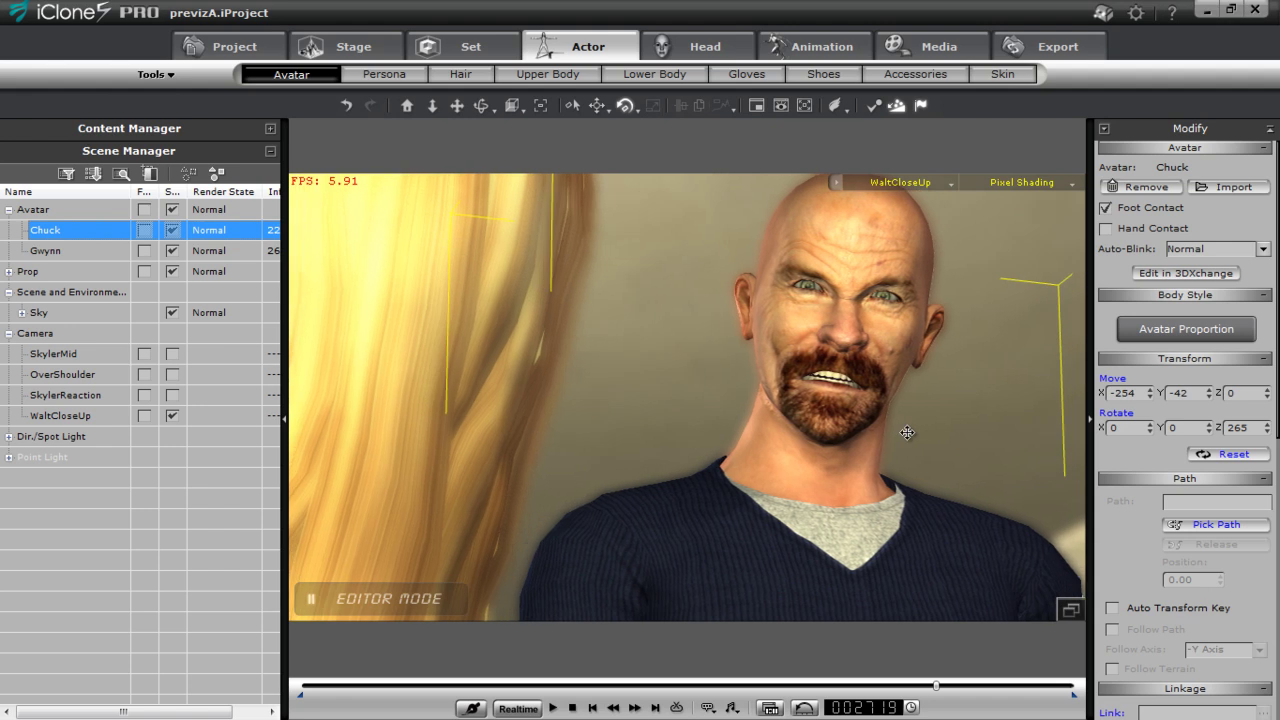
key("ctrl+z")
key("ctrl+z")
key("ctrl+z")
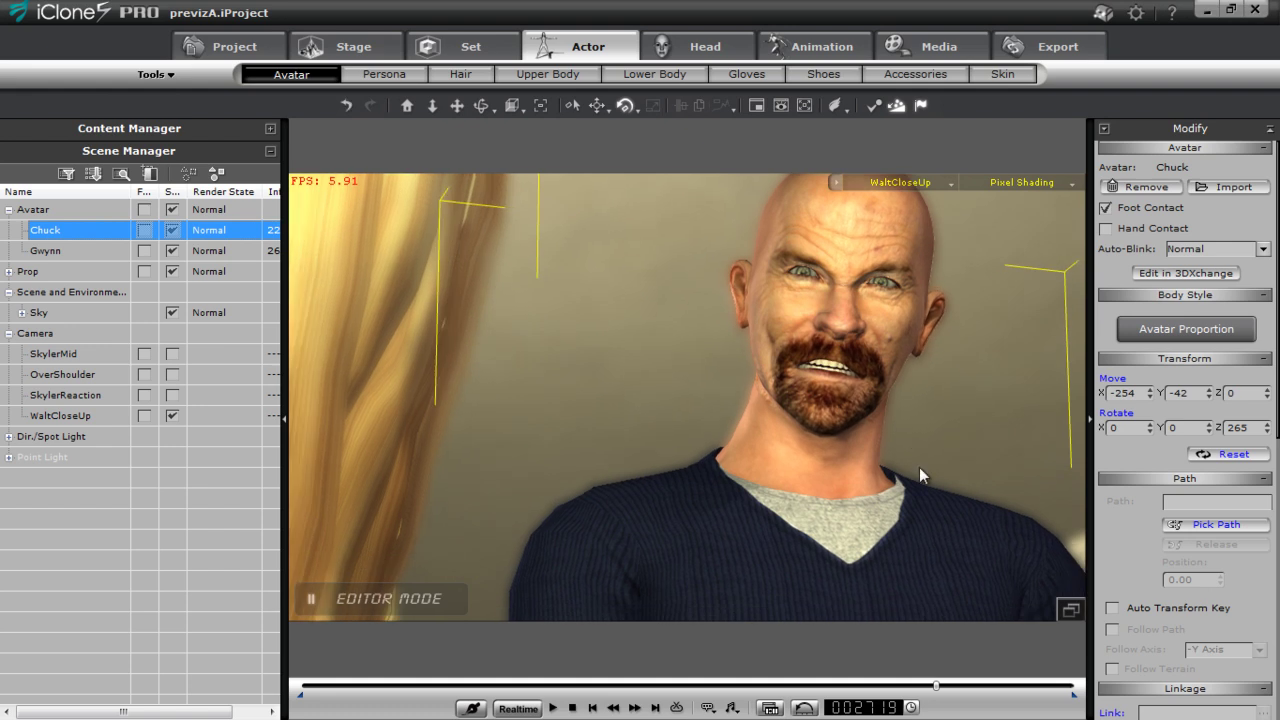
left_click_drag(957, 697, 937, 673)
Step: Show WaltCloseUp's Transform track in the timeline and remove the OverShoulder and SkylerReaction tracks from it
key("F3")
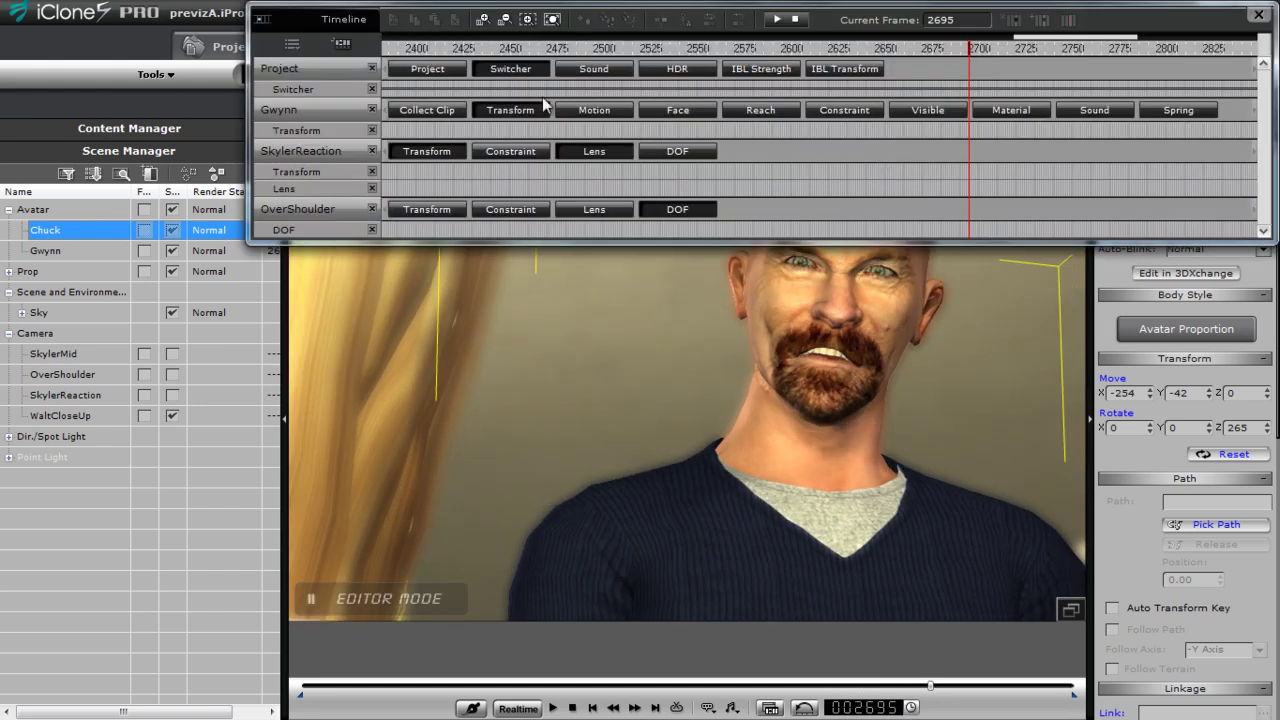
left_click(292, 45)
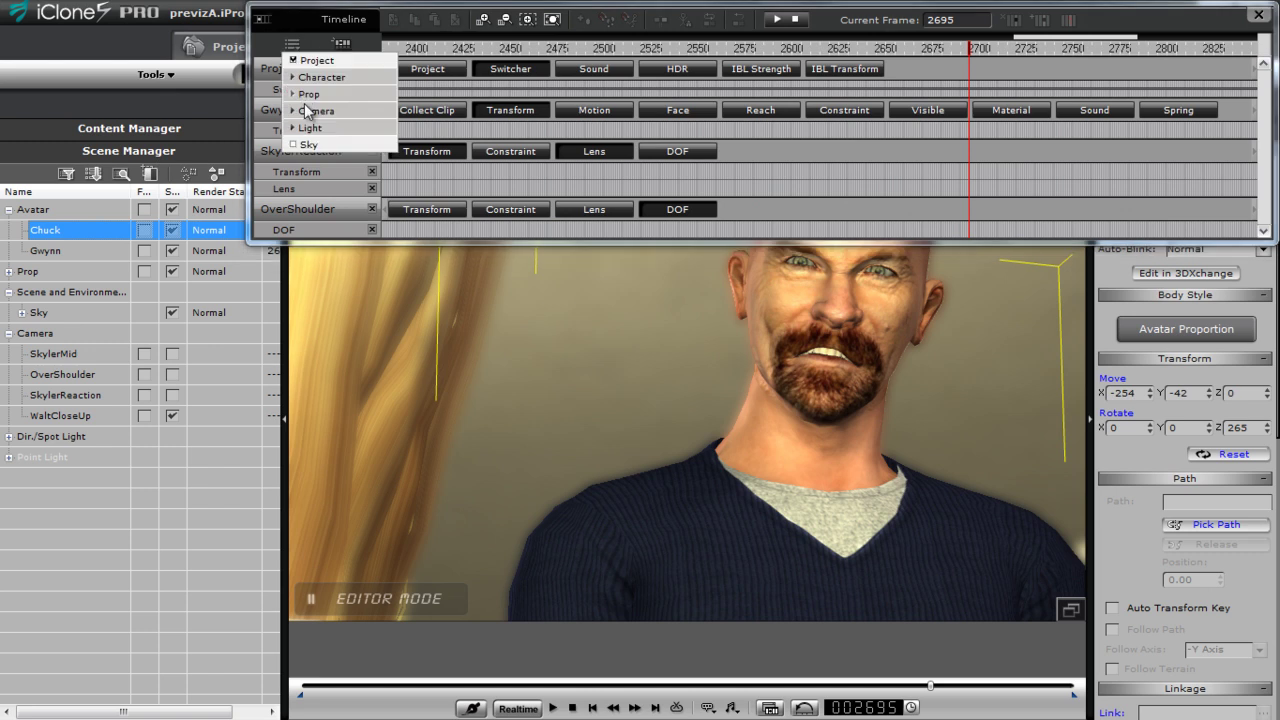
left_click(294, 113)
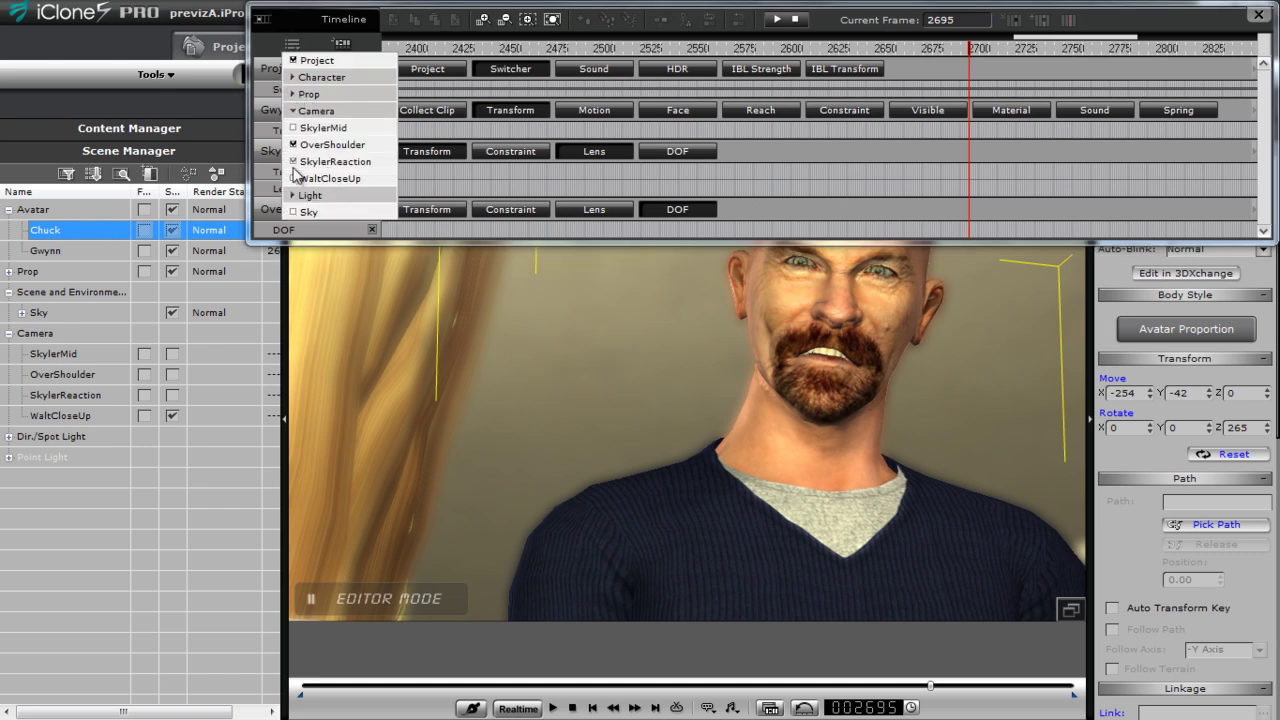
left_click(294, 178)
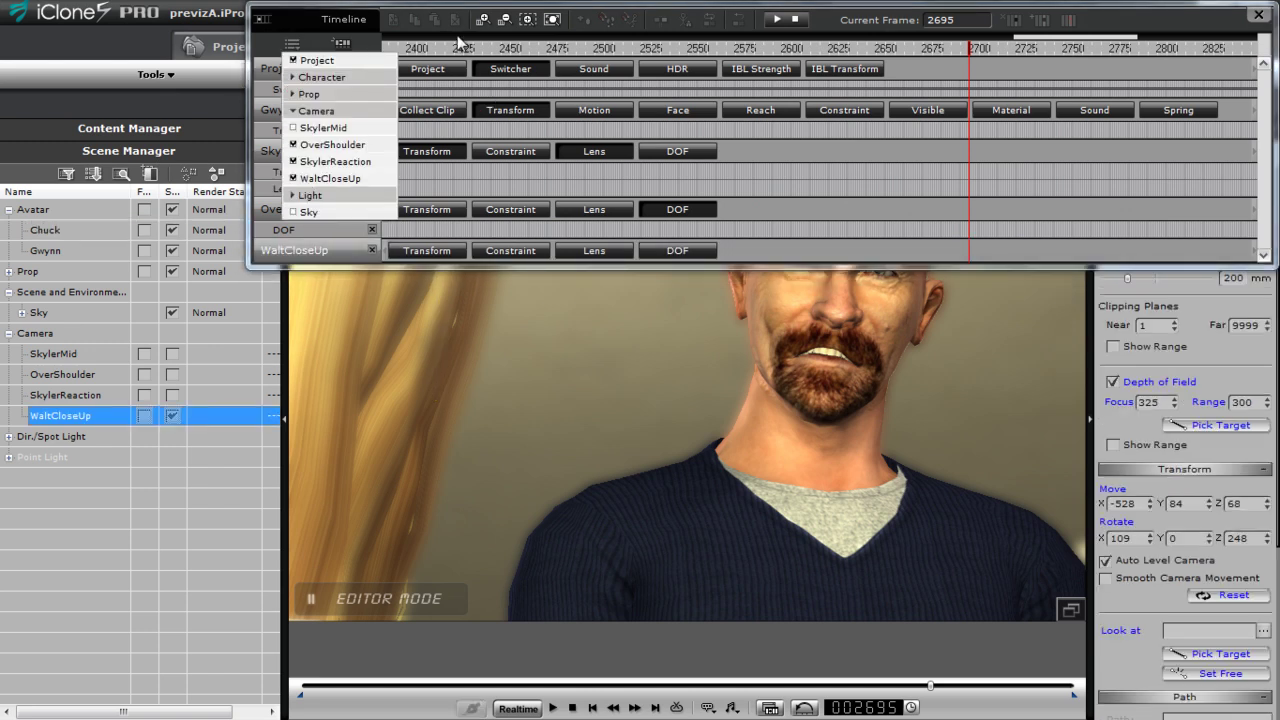
left_click(344, 22)
left_click(370, 188)
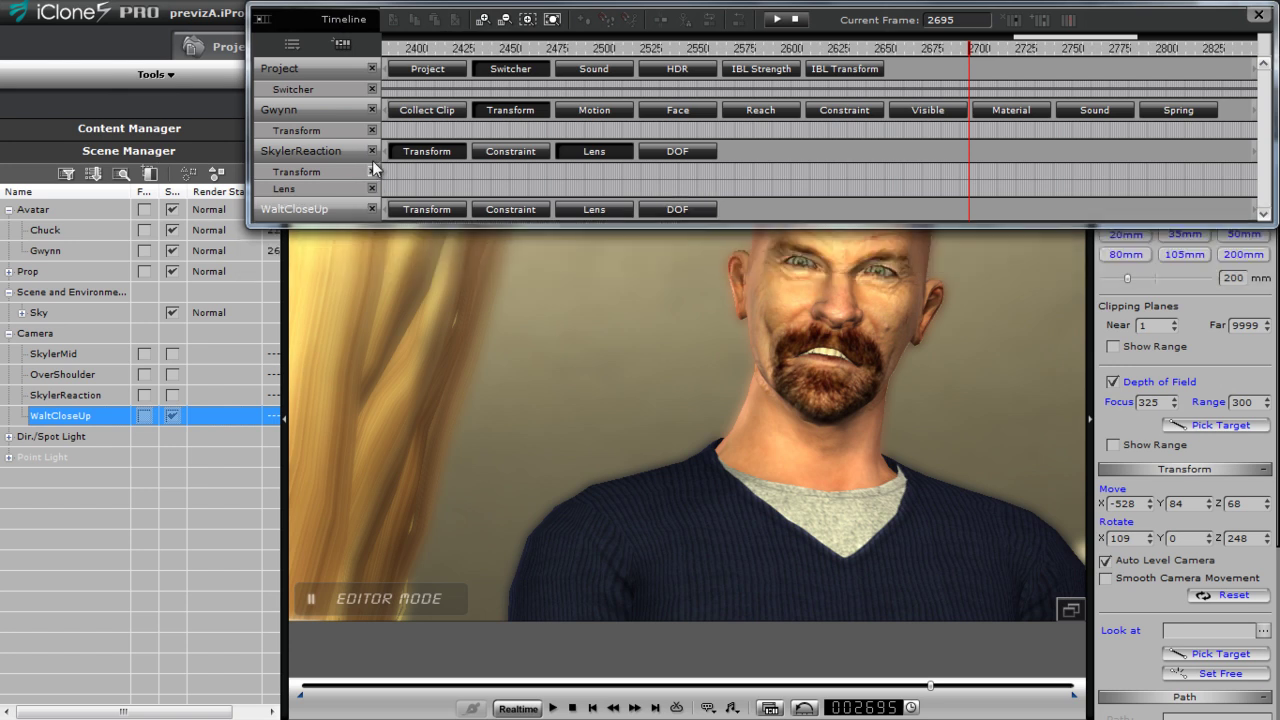
left_click(372, 150)
left_click(456, 154)
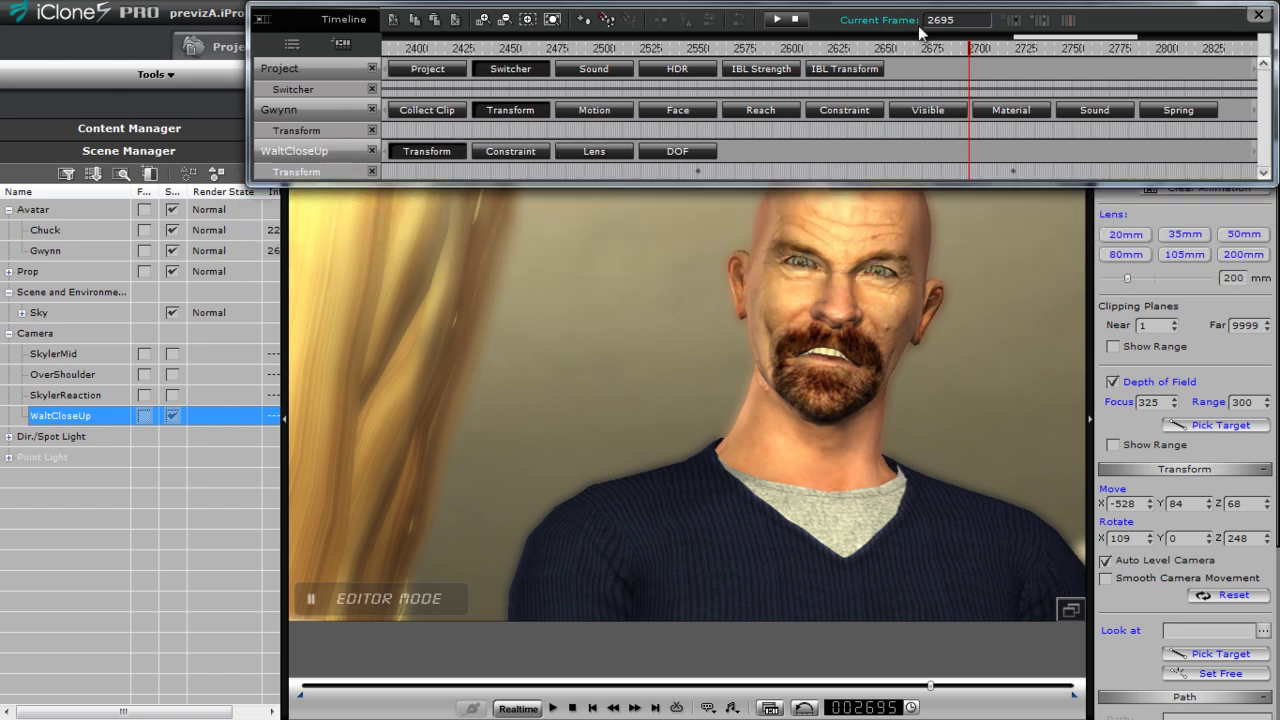
Step: Zoom the timeline out to the whole project and delete WaltCloseUp's Transform keys at frames 2551 and 2719
left_click_drag(1016, 37, 287, 38)
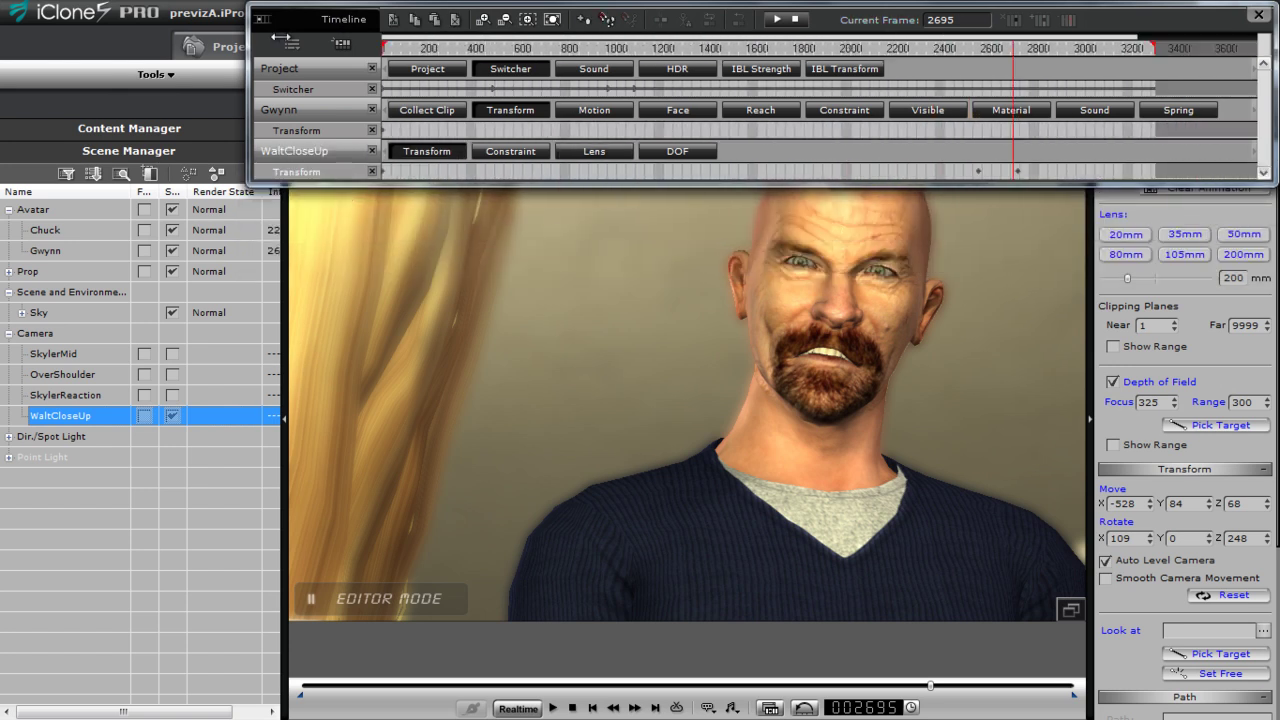
left_click_drag(547, 37, 617, 37)
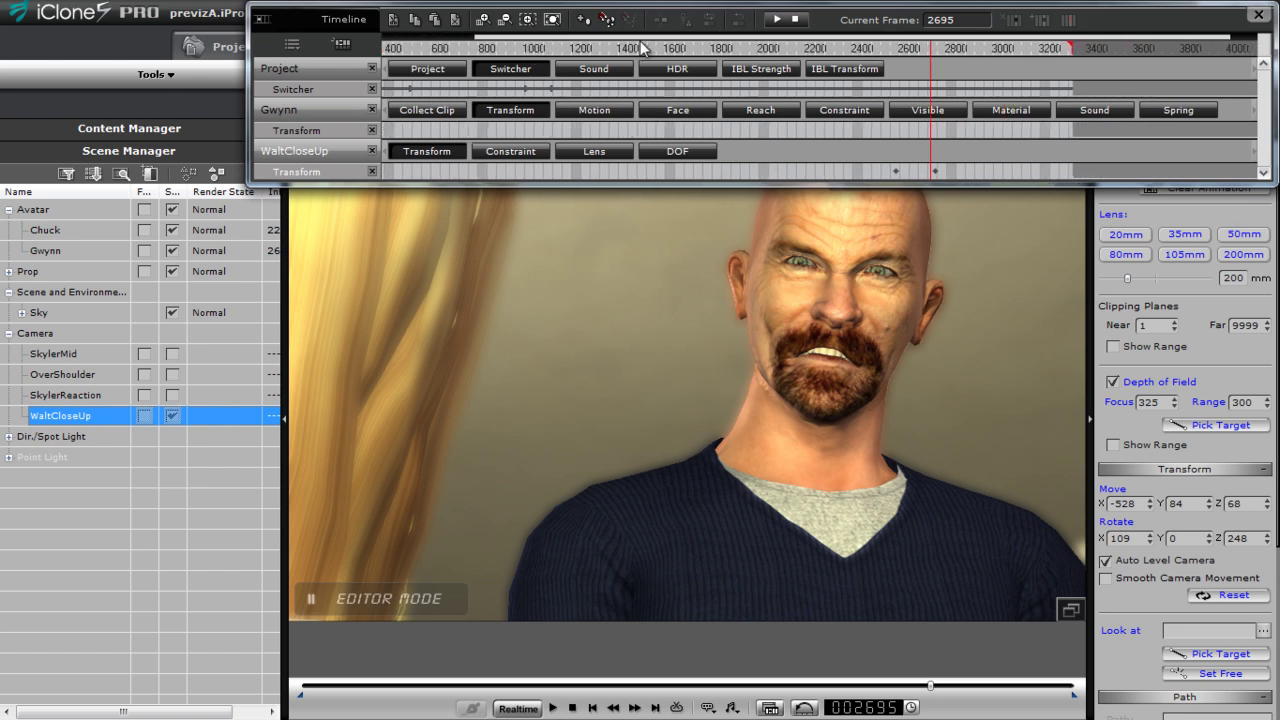
left_click(898, 172)
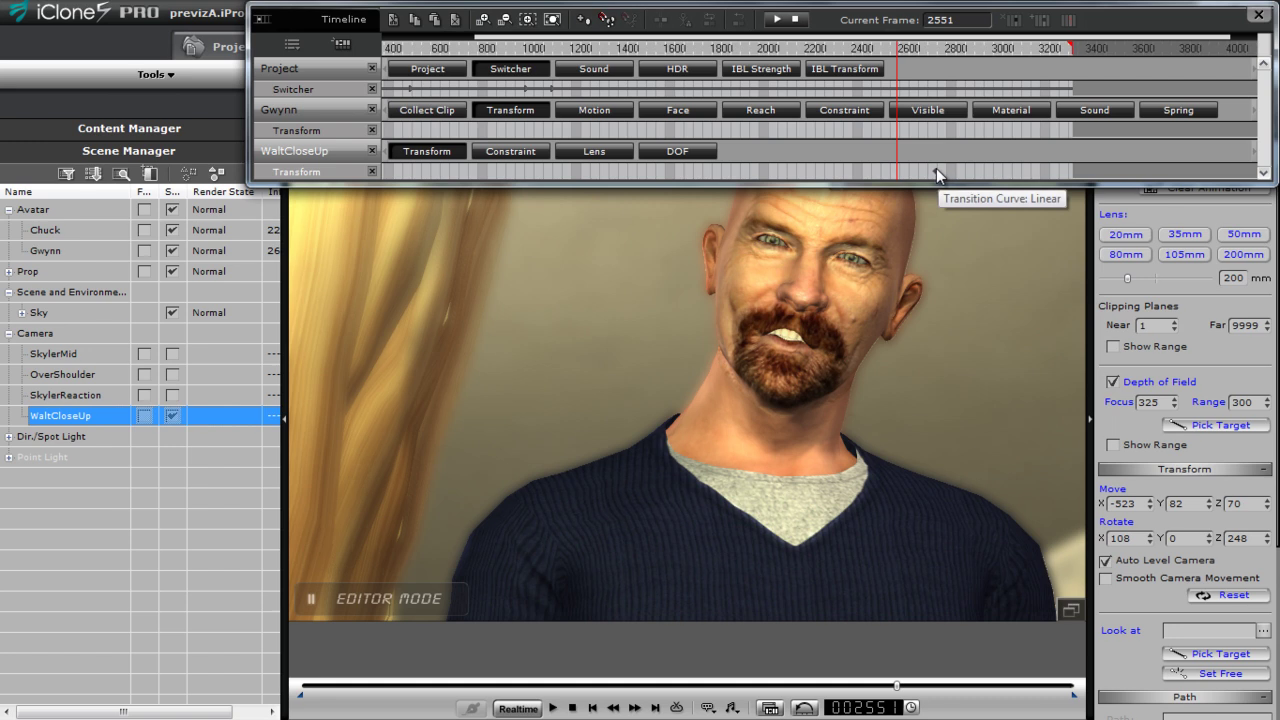
left_click(936, 172)
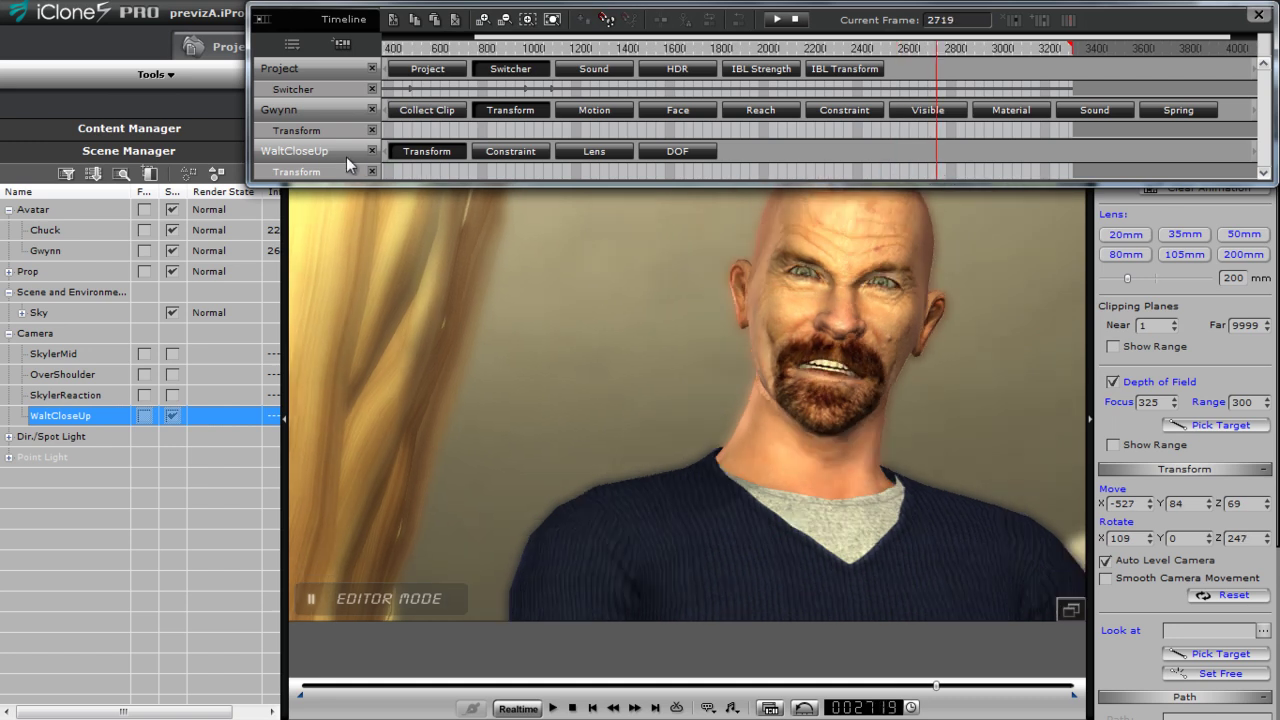
Step: Show WaltCloseUp's DOF track, delete its Transform key at frame 441, and return to frame 1
left_click(404, 177)
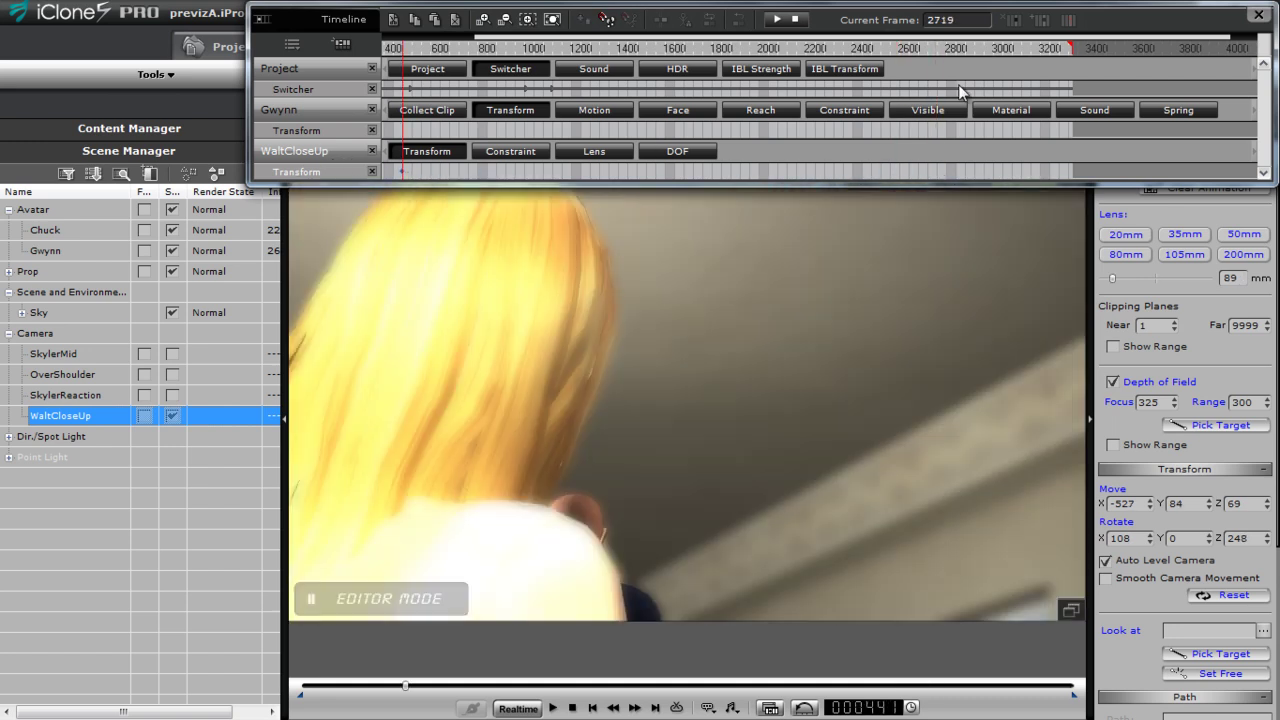
left_click(693, 151)
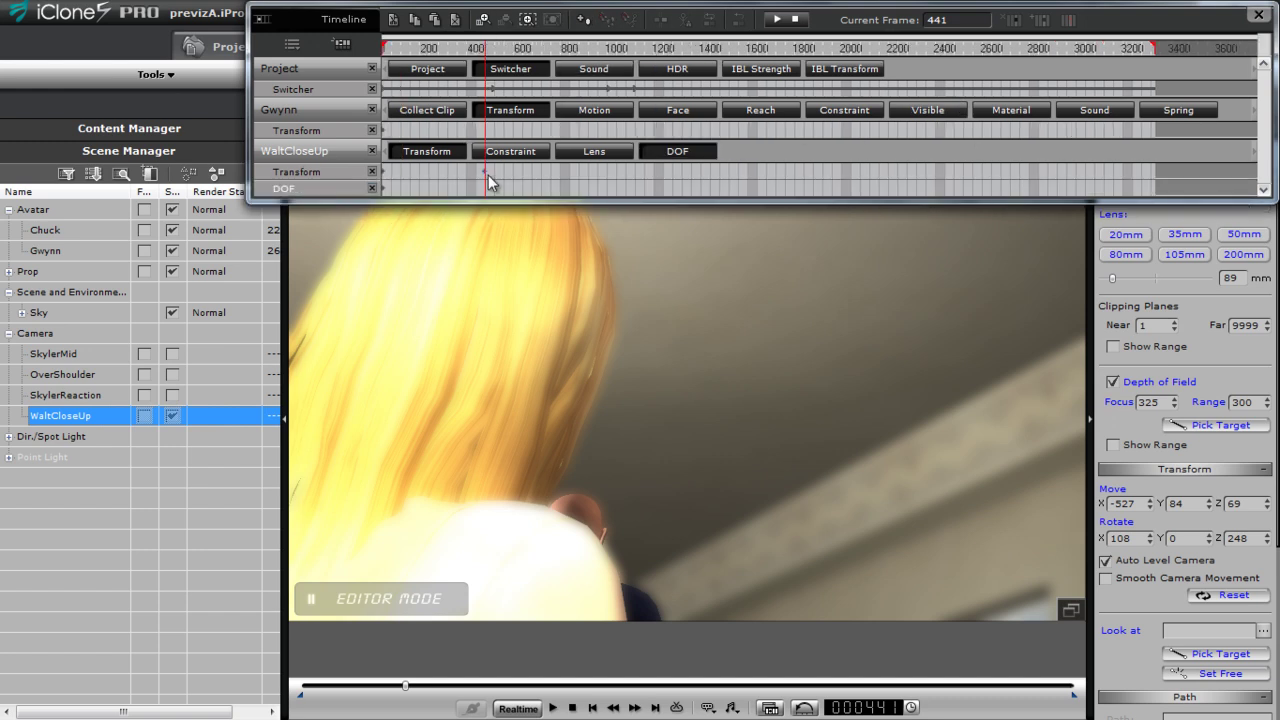
key("Home")
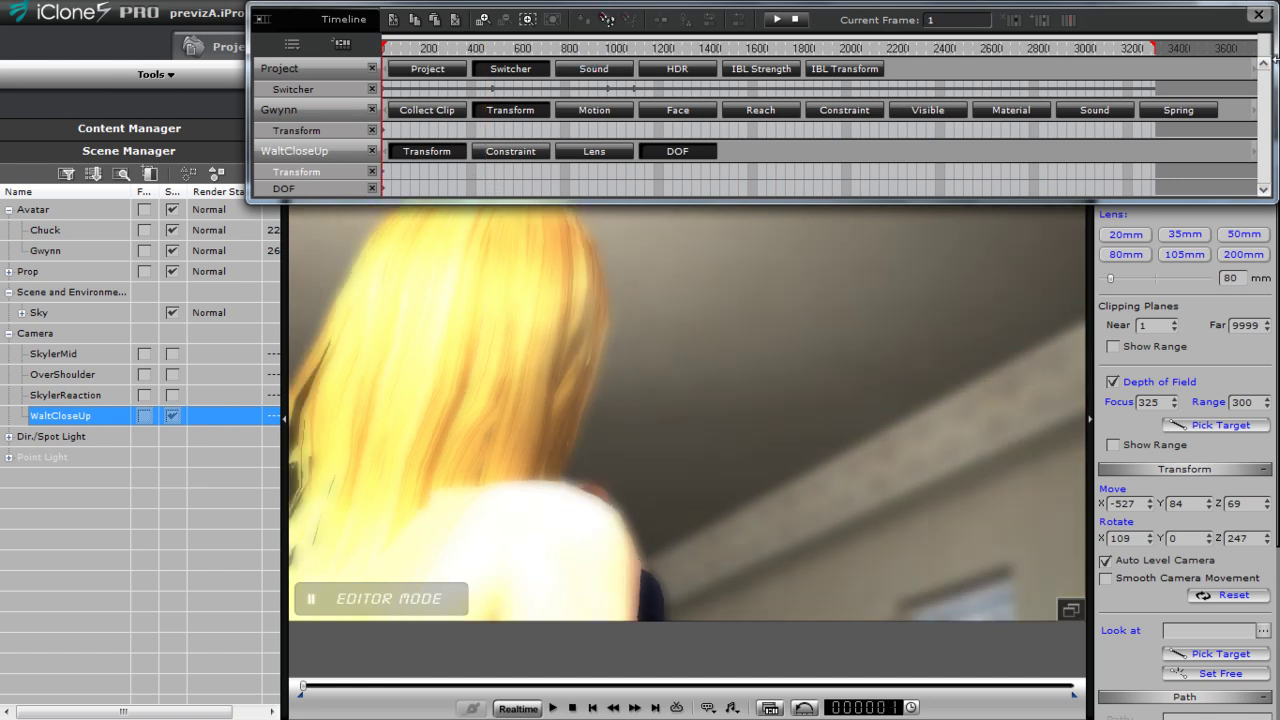
Step: Preview the dialogue around frame 2513, add a Switcher cut to the WaltCloseUp camera at frame 2533, and close the timeline
left_click_drag(813, 50, 953, 52)
key("space")
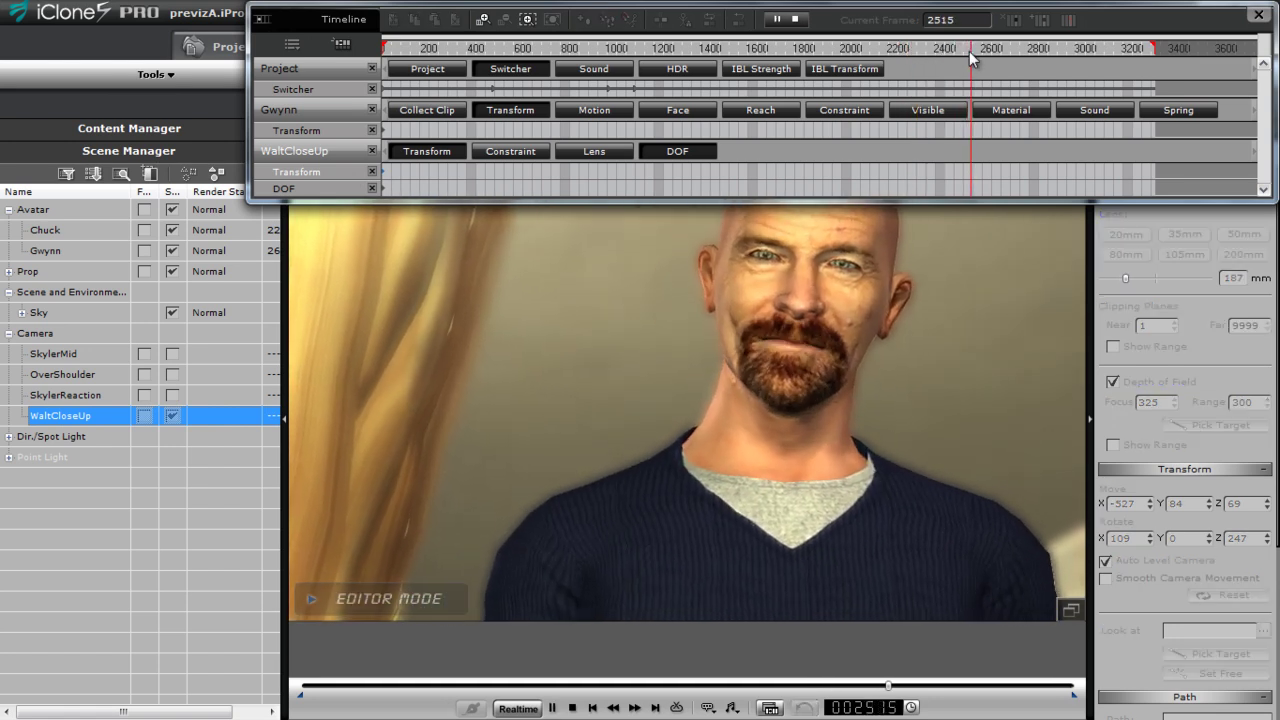
key("space")
left_click_drag(982, 47, 971, 50)
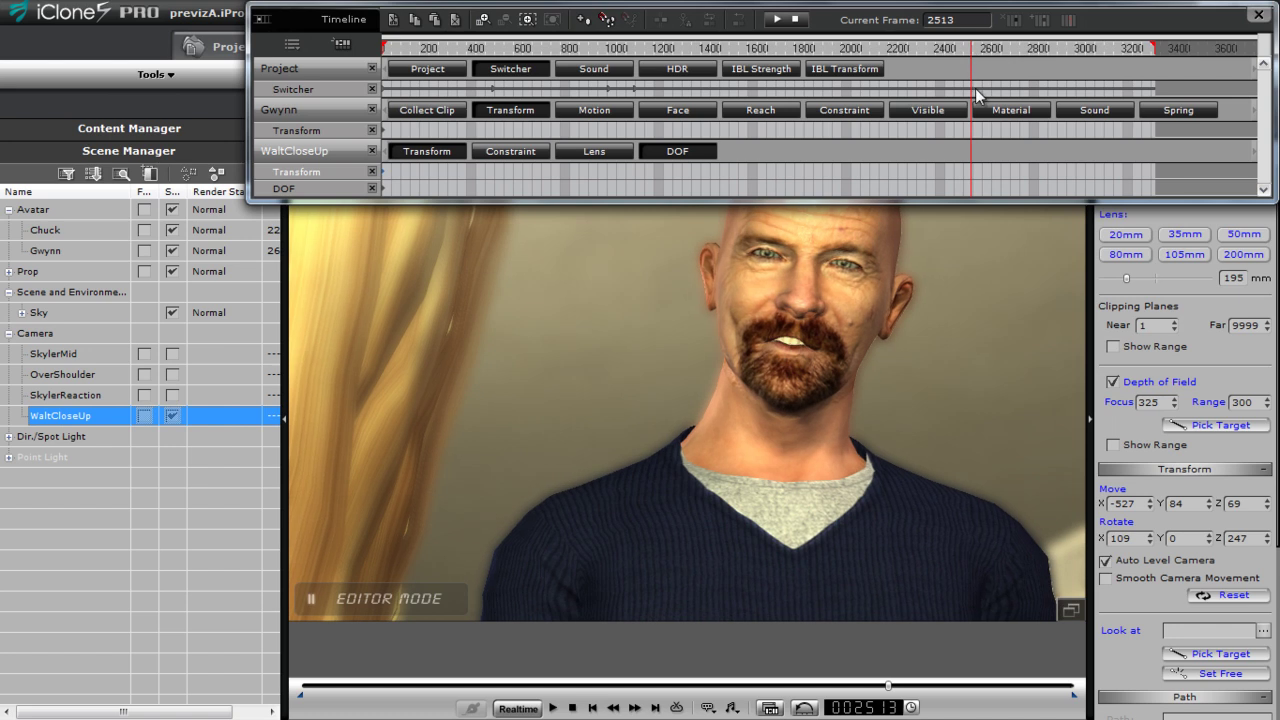
left_click(975, 88)
right_click(976, 88)
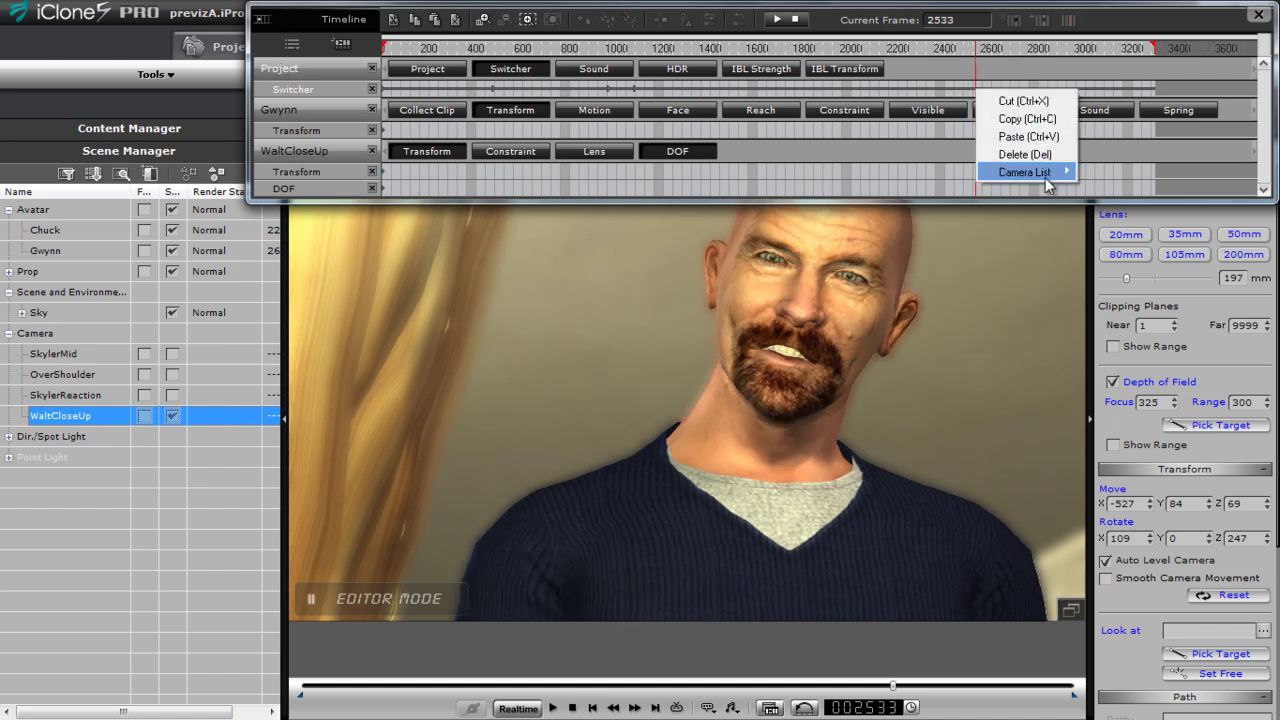
mouse_move(1045, 177)
left_click(1145, 246)
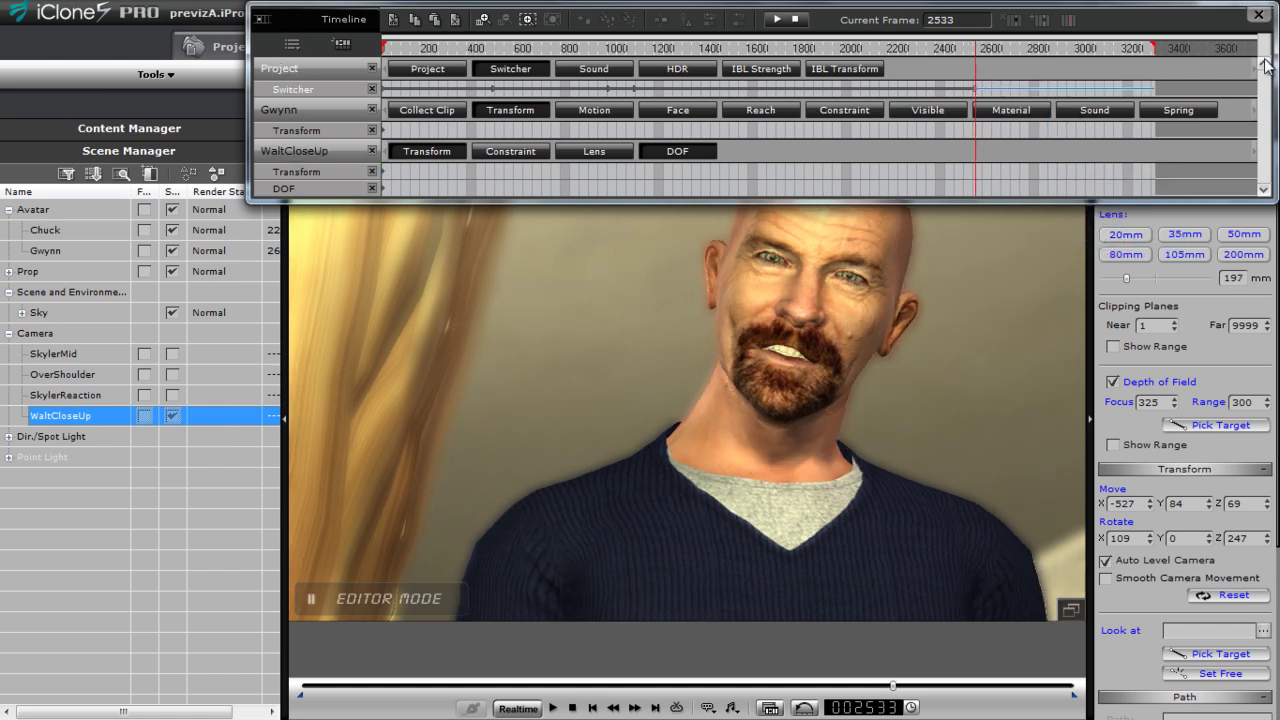
left_click(1258, 14)
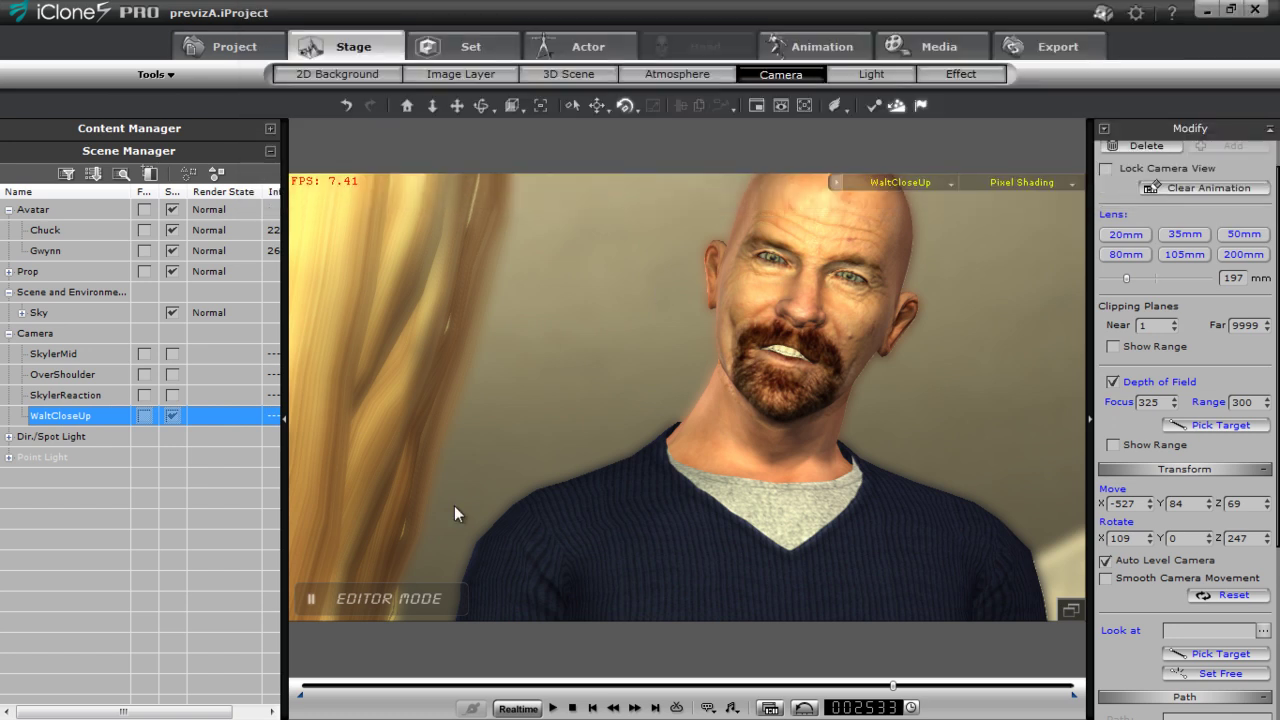
Step: Return to frame 1, switch the viewport to the Camera Switch view, and play the edited sequence
left_click(573, 708)
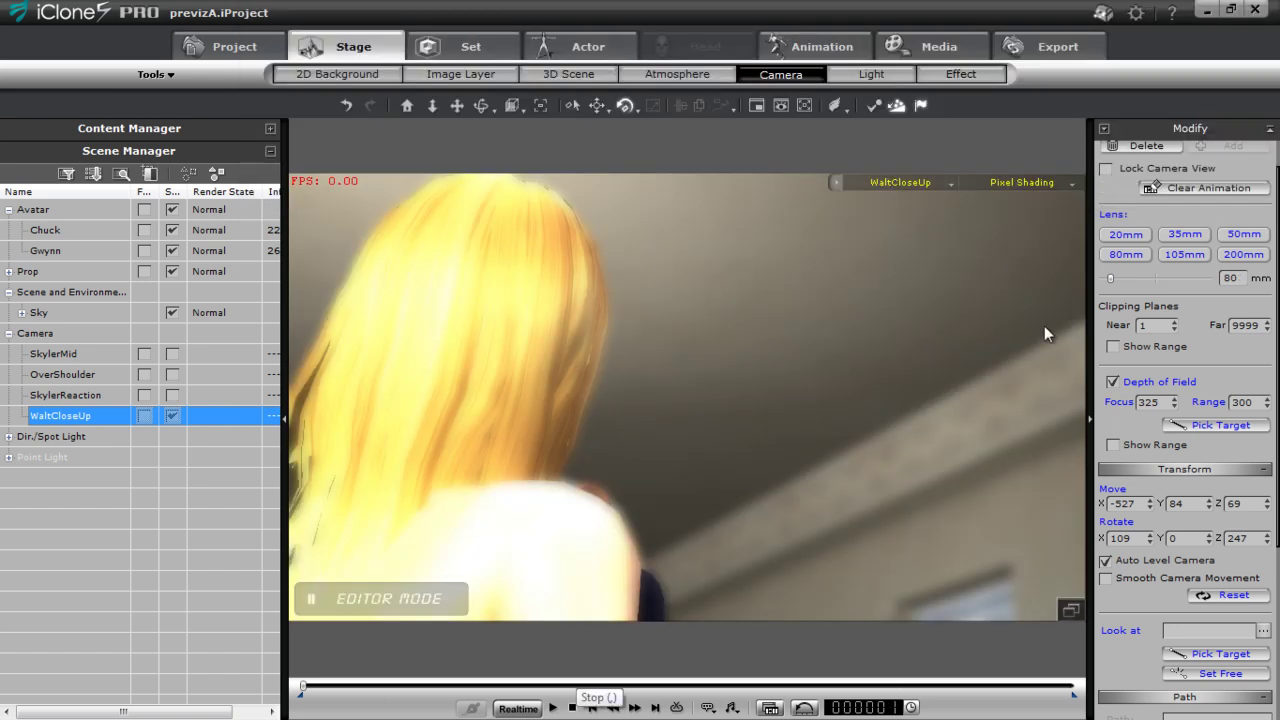
left_click(917, 183)
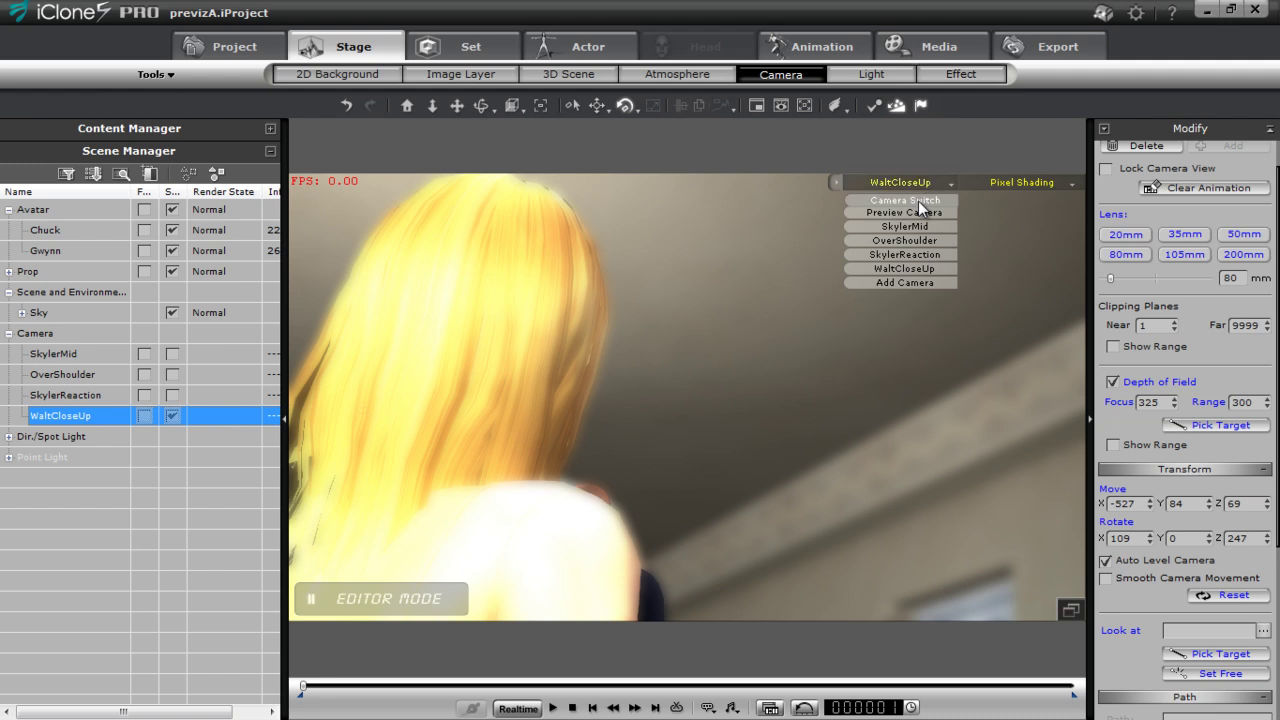
left_click(918, 201)
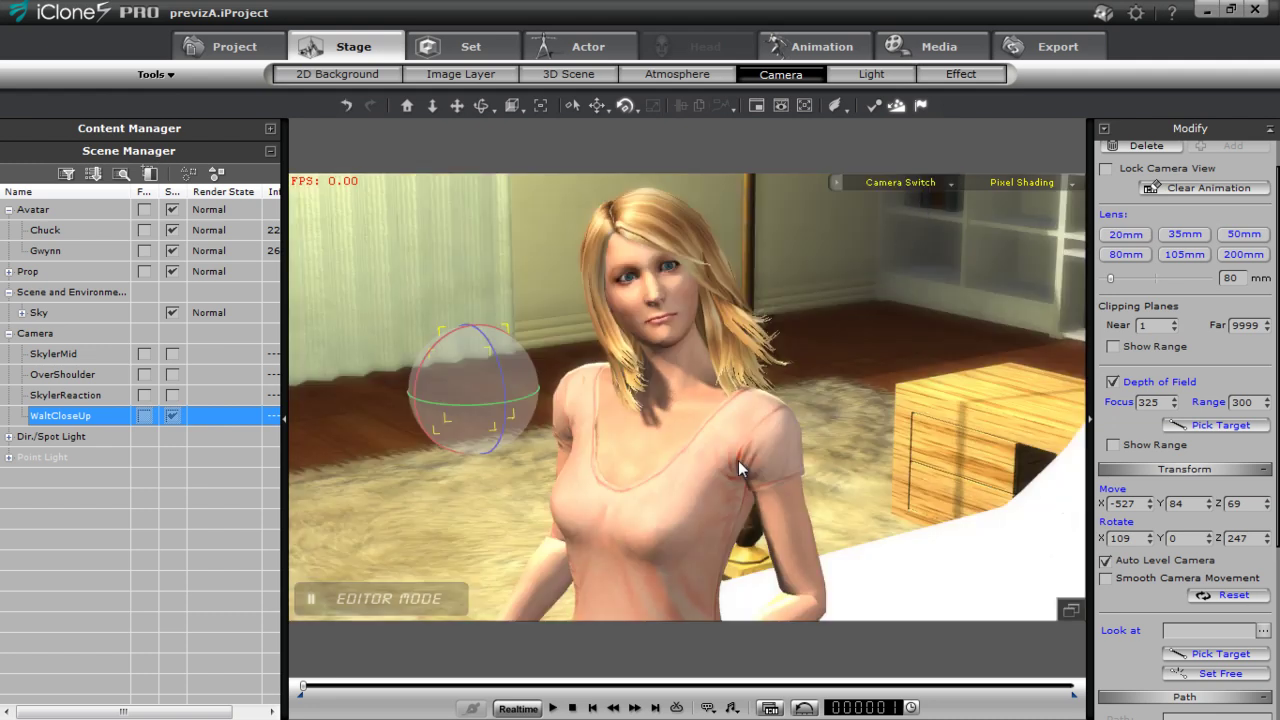
left_click(554, 708)
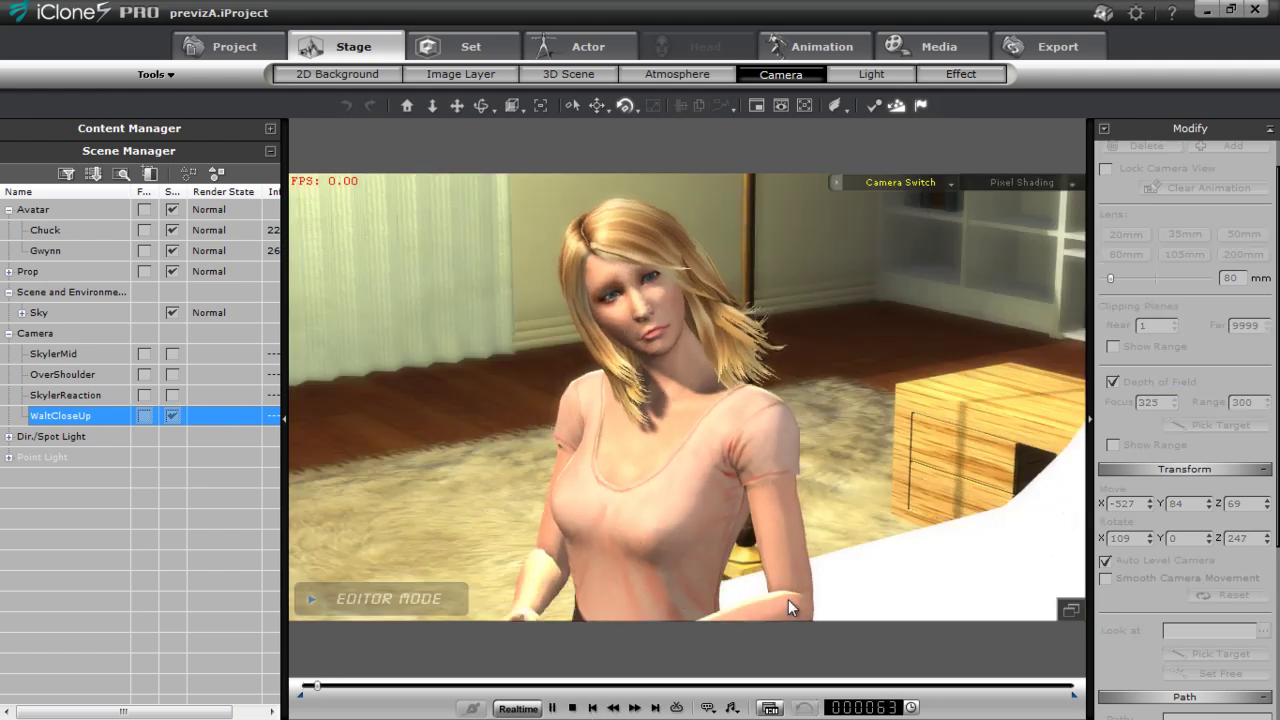